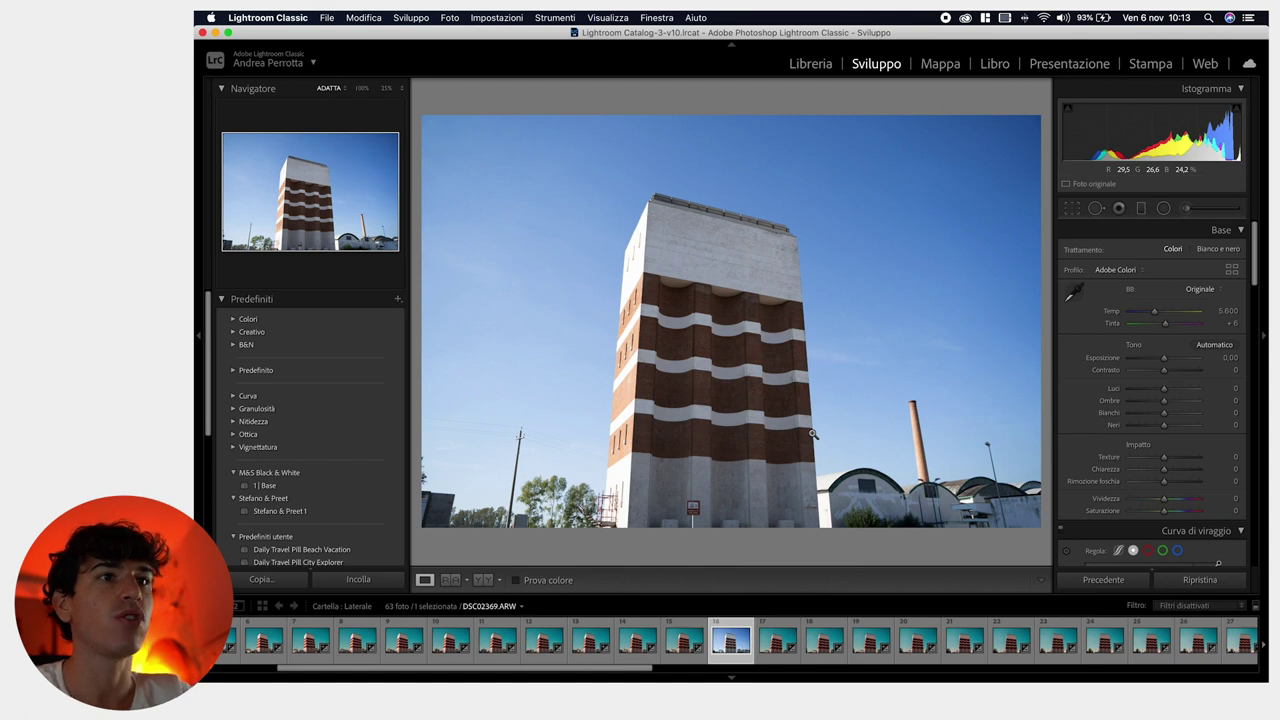
Undo the last reset of the tower photo's edits and look over its tone curve and Color Grading settings
key(super+z)
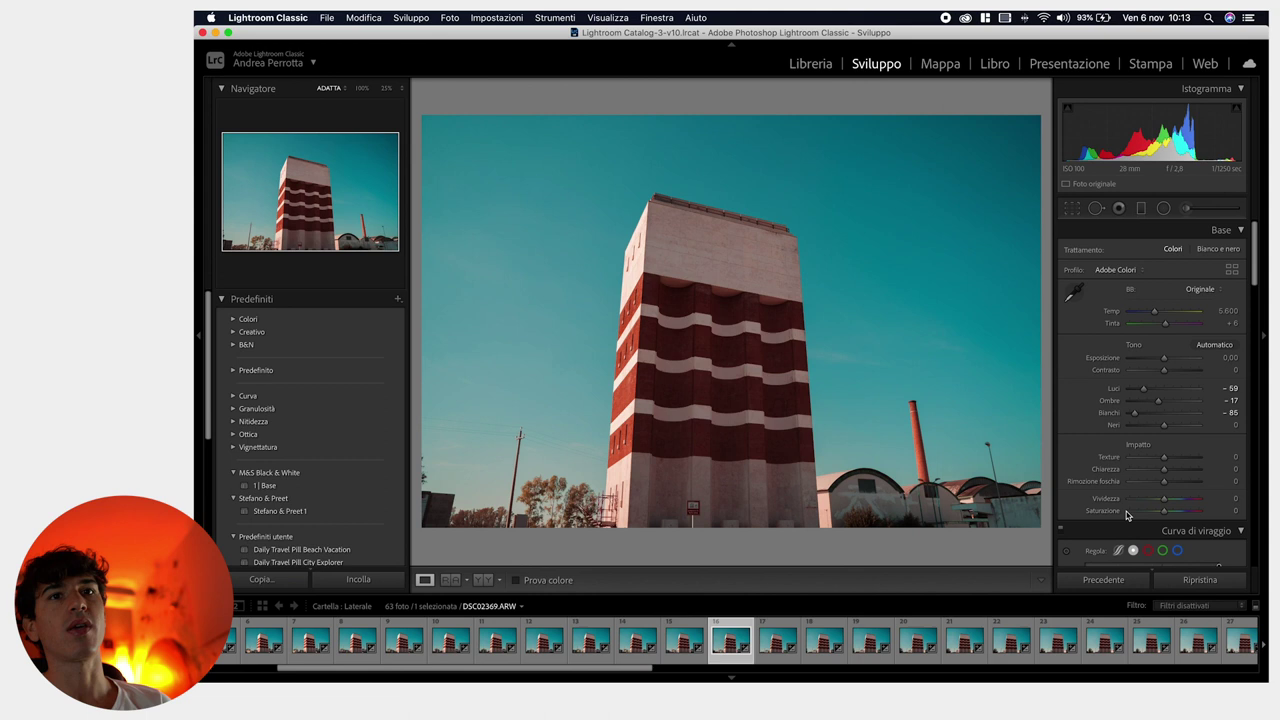
scroll(1181, 372, down, 2)
scroll(1181, 372, down, 20)
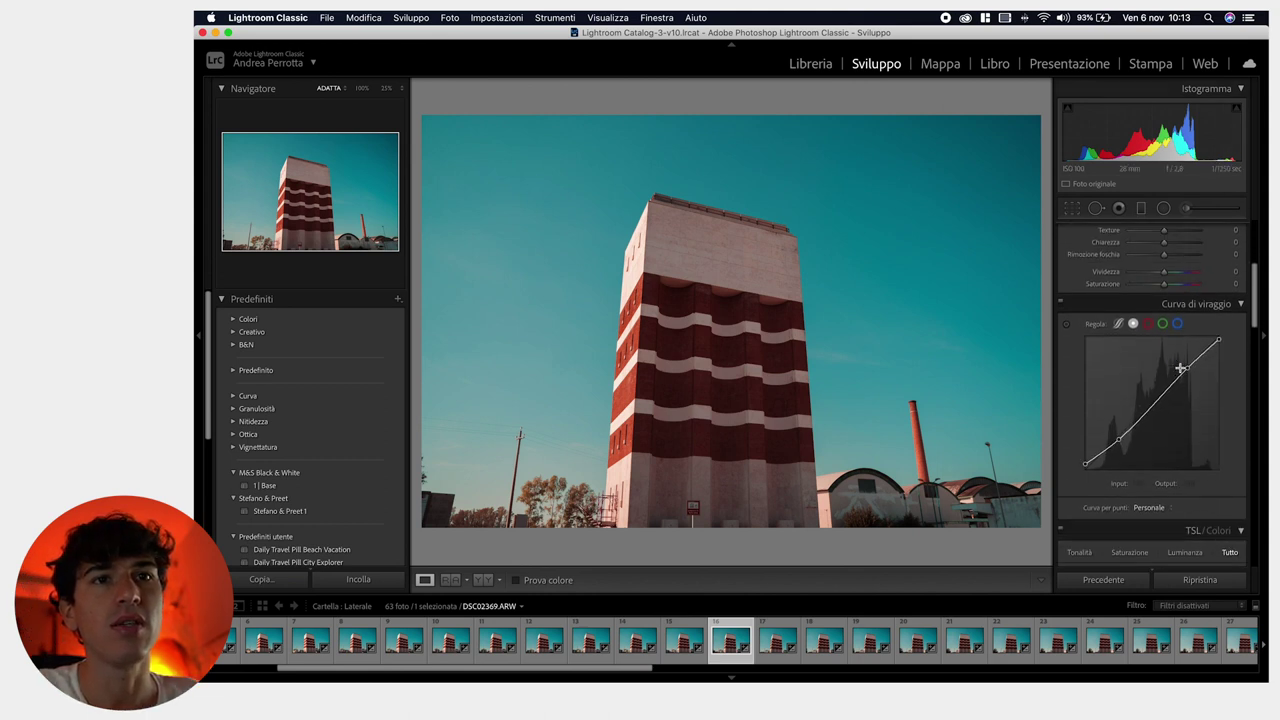
scroll(1175, 365, down, 10)
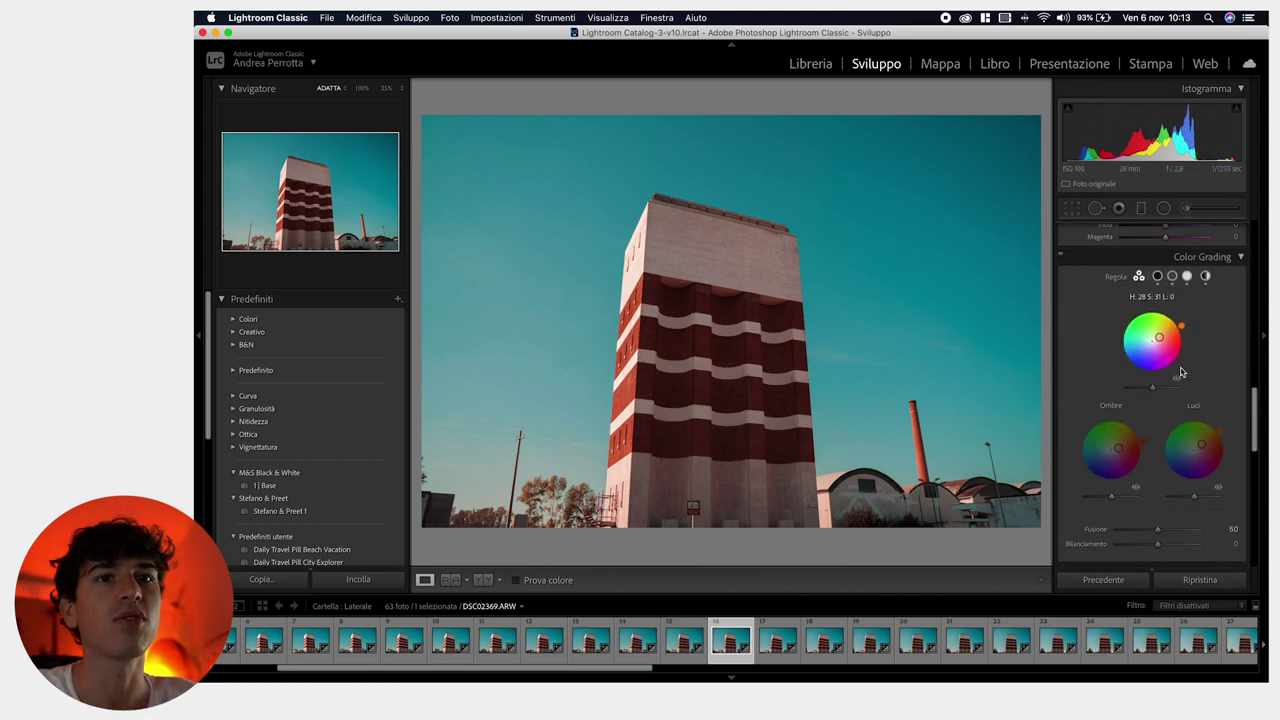
Copy the tower photo's develop settings with the checked groups and select all photos in the Laterale folder
right_click(787, 257)
mouse_move(810, 262)
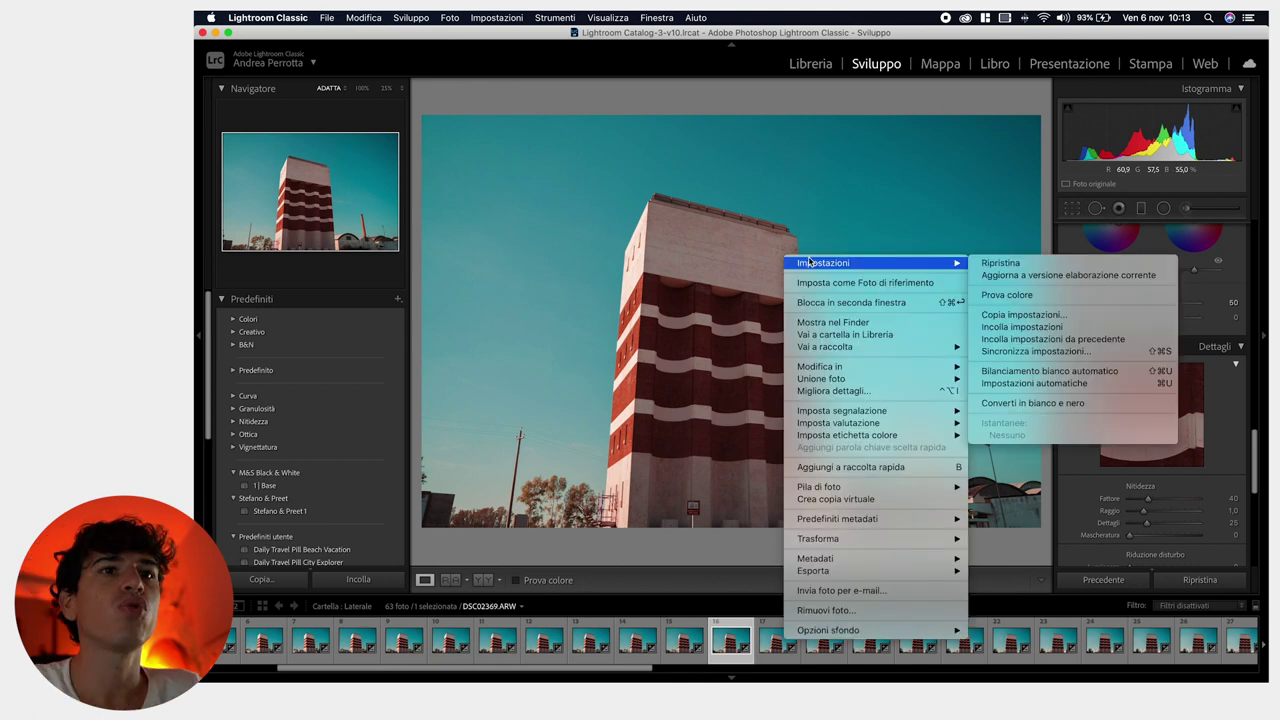
click(1024, 316)
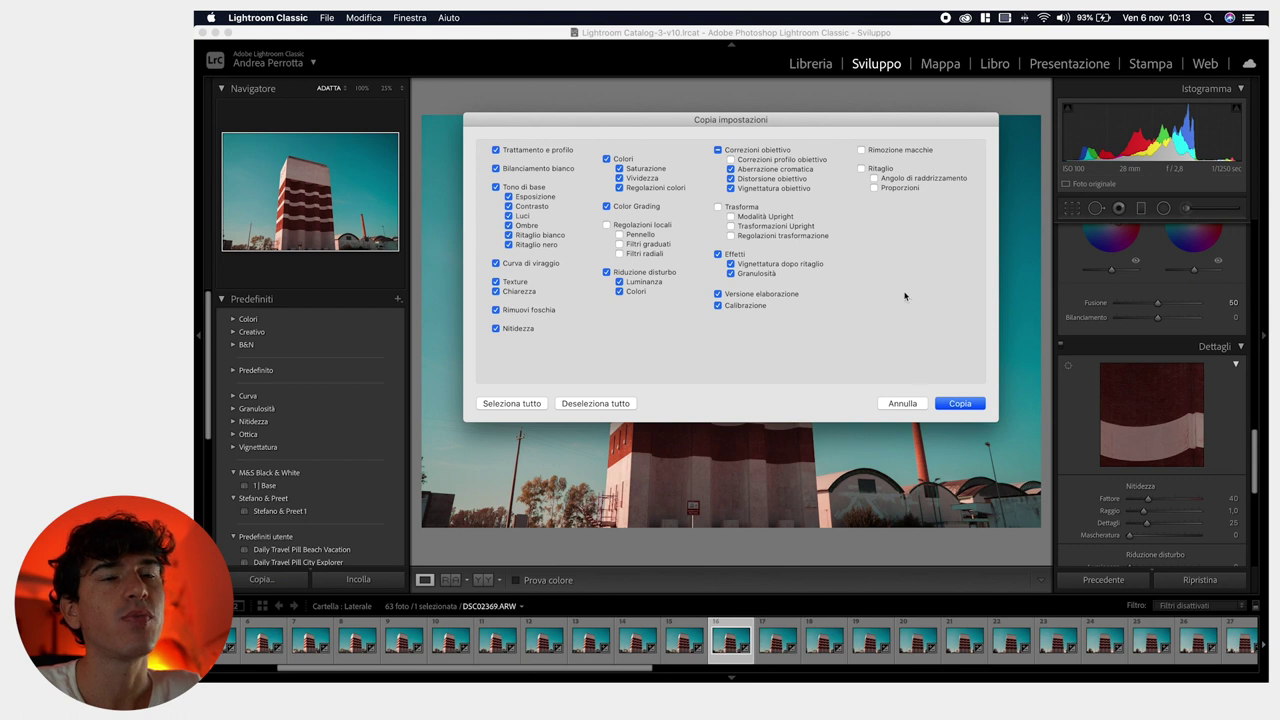
click(960, 403)
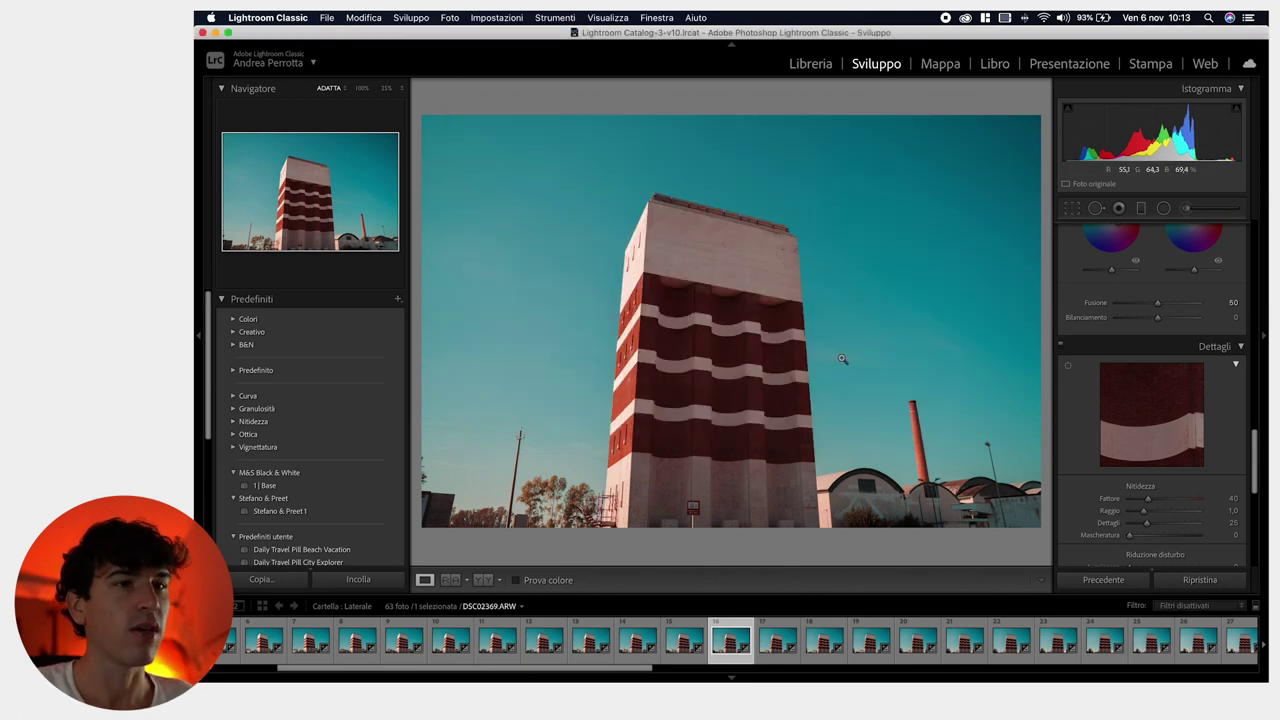
key(super+a)
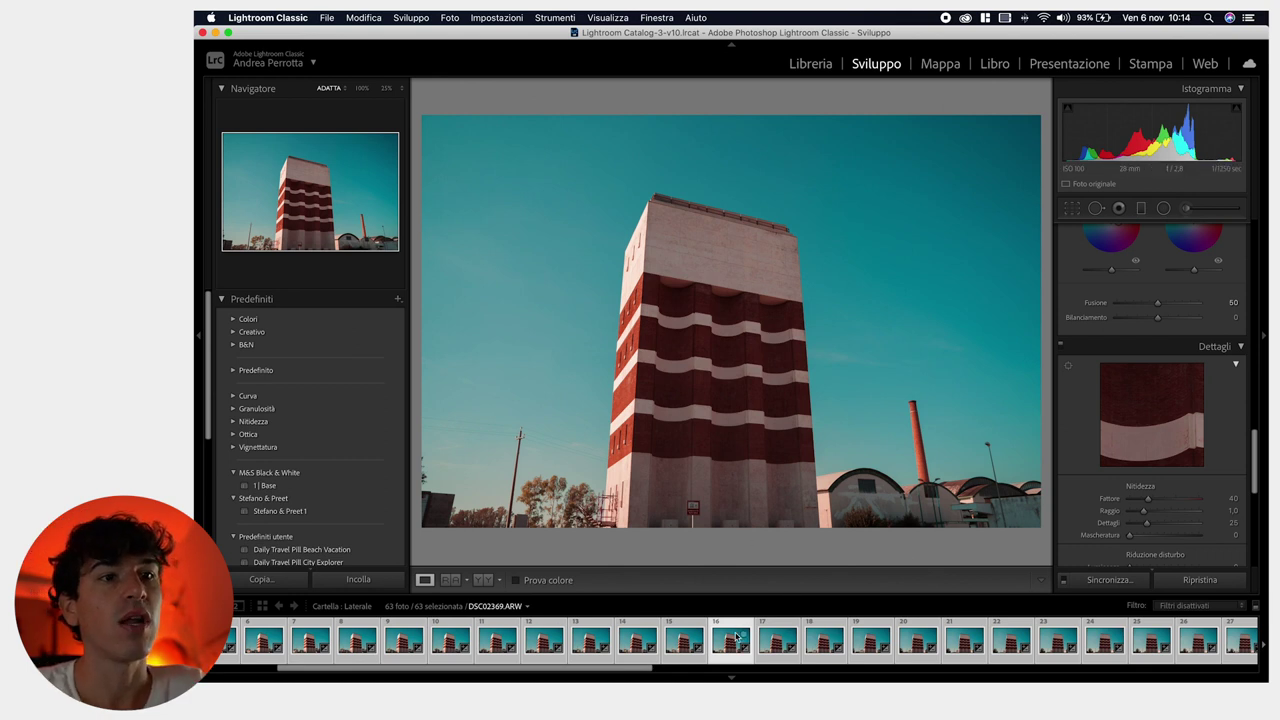
Open the settings synchronization options for the selected photos and cancel without synchronizing
right_click(812, 212)
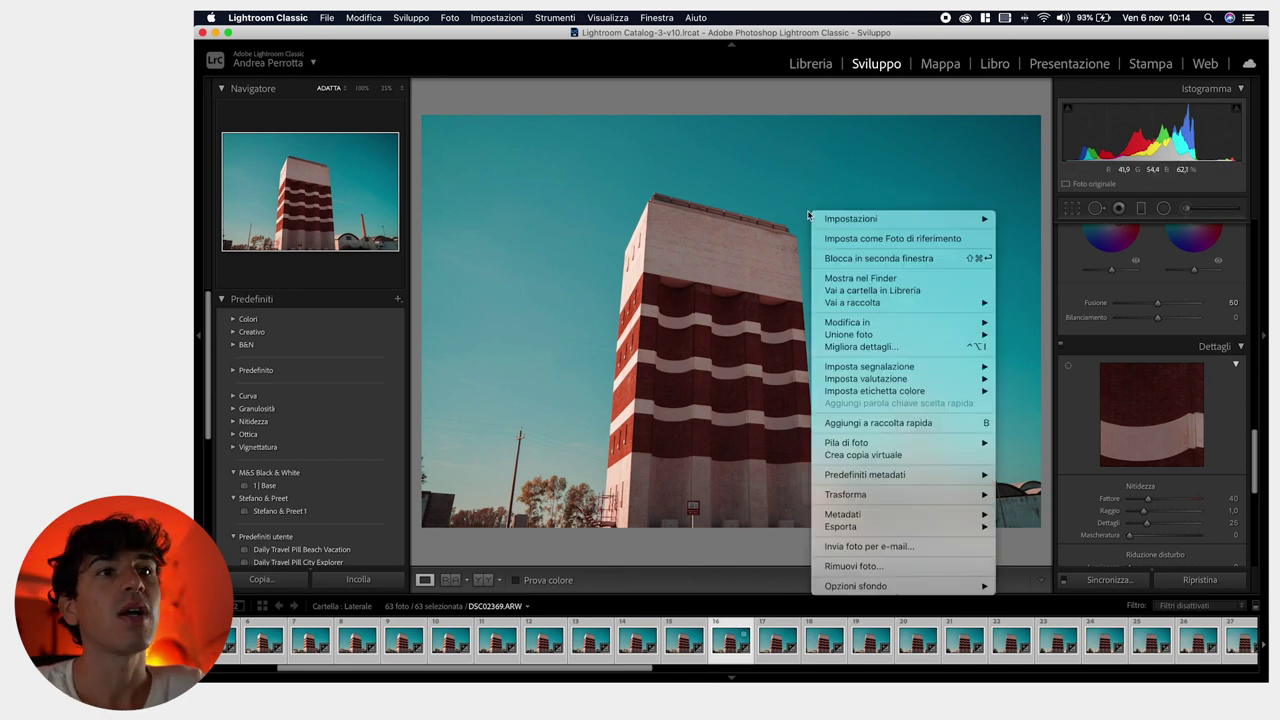
mouse_move(846, 220)
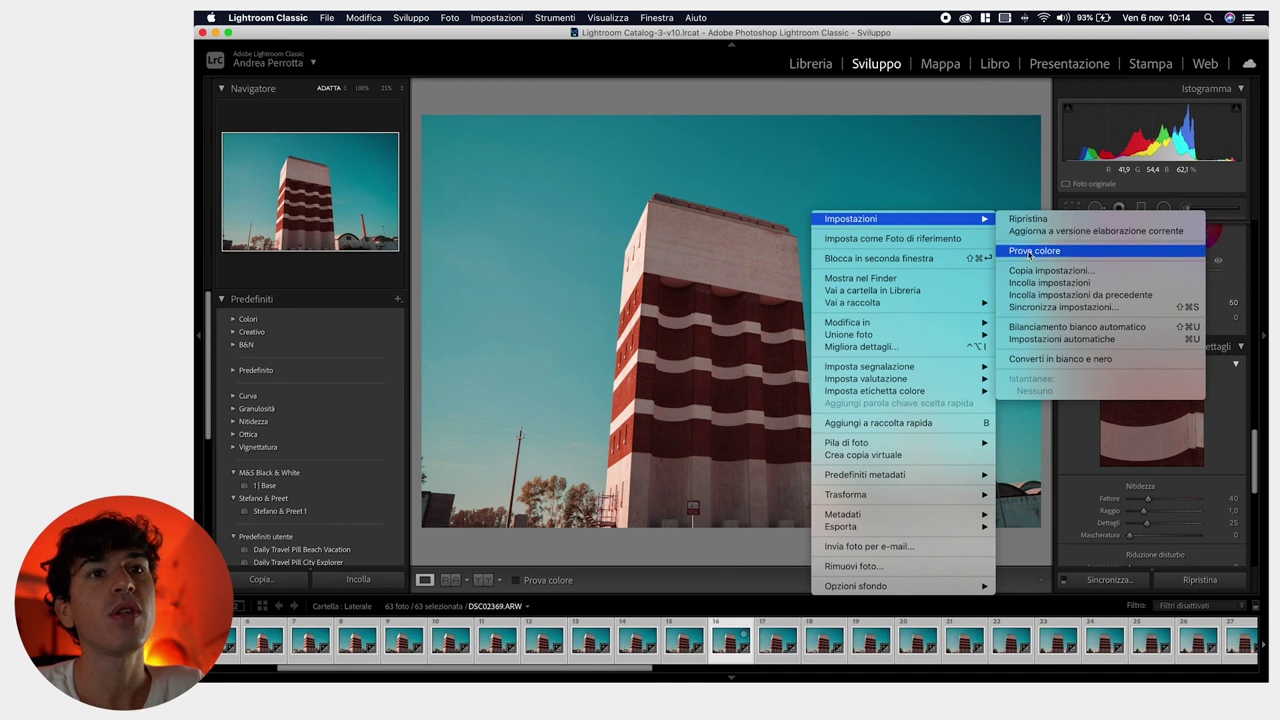
click(1047, 308)
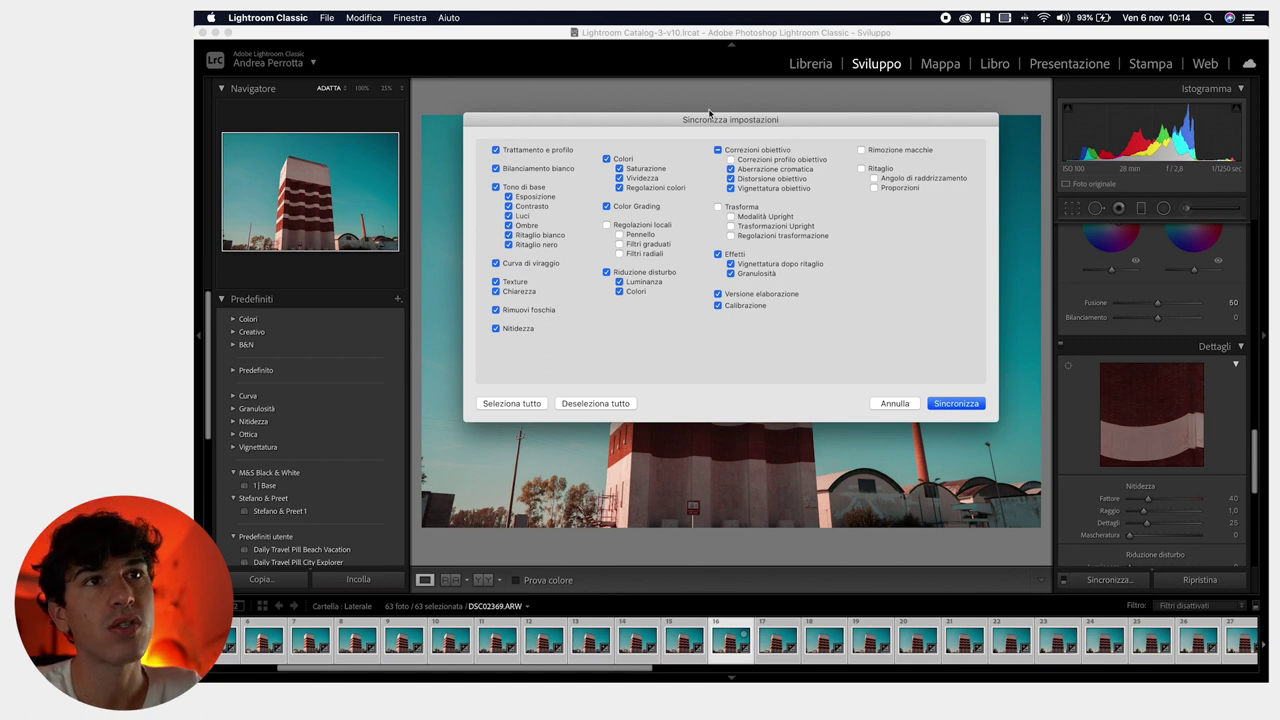
click(893, 404)
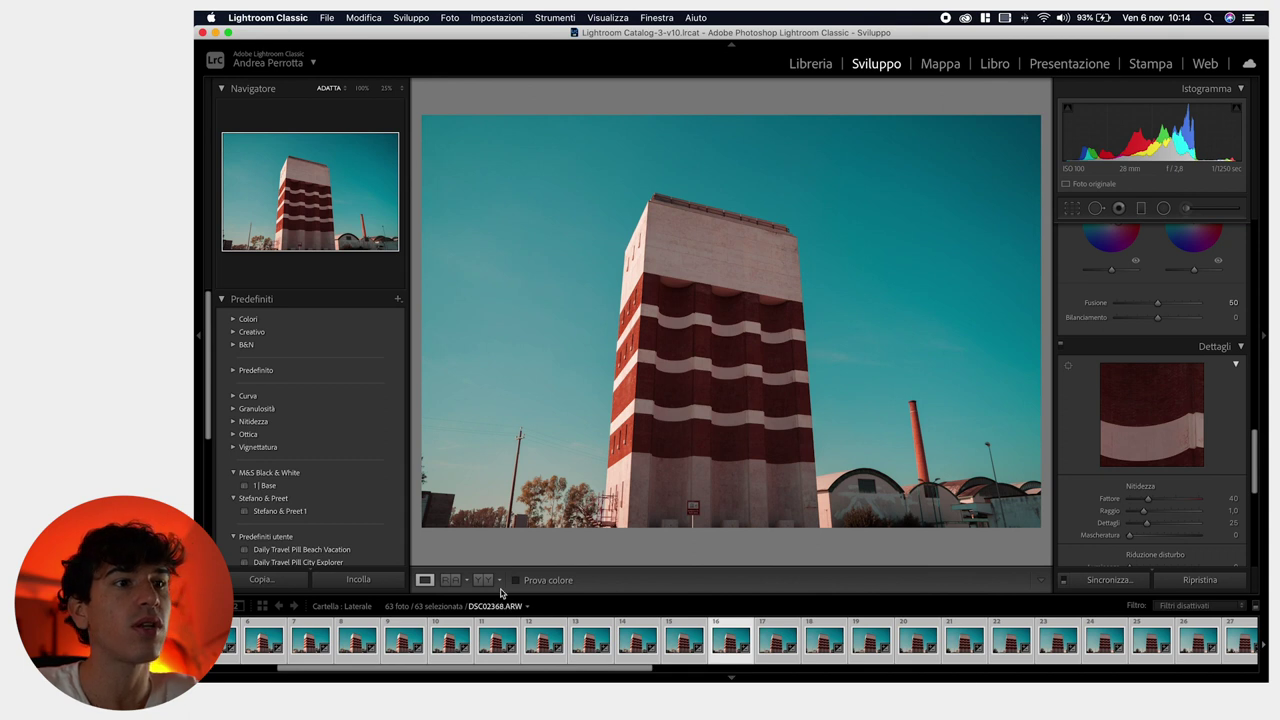
View the photos in the library grid and open their hard-drive export settings, choosing Foto Latina jpg as destination folder
key(g)
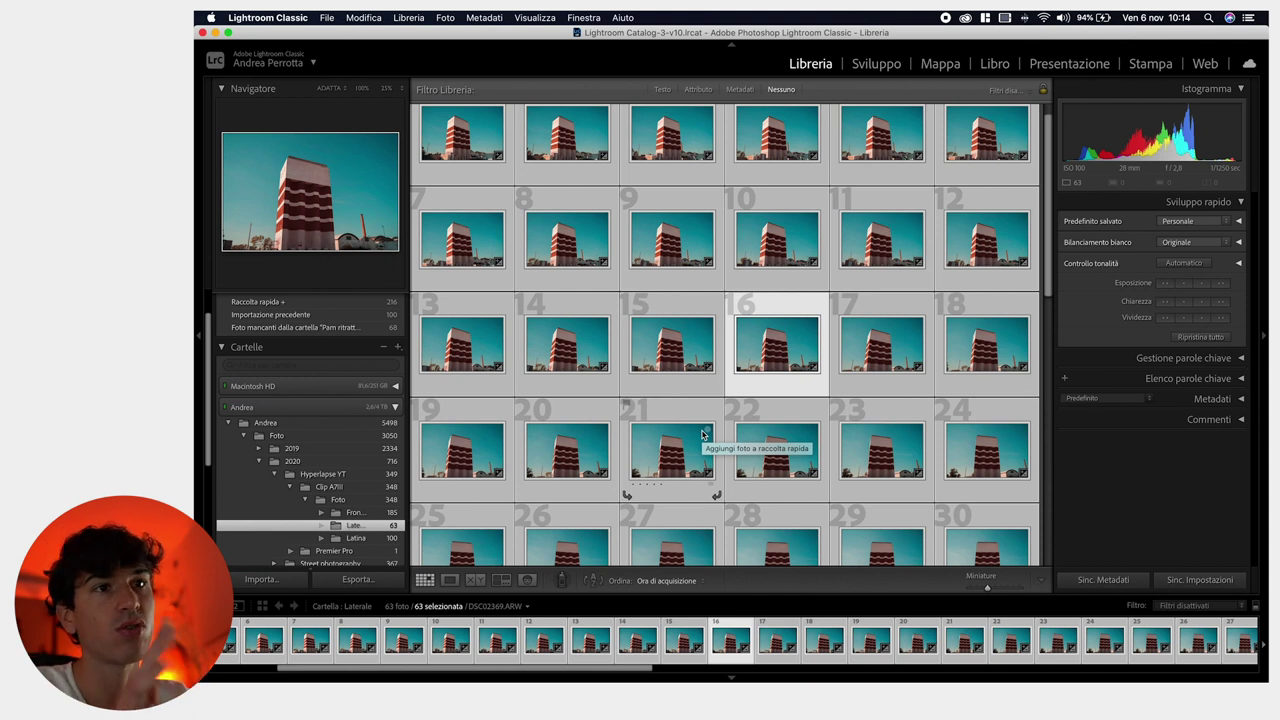
key(d)
right_click(765, 251)
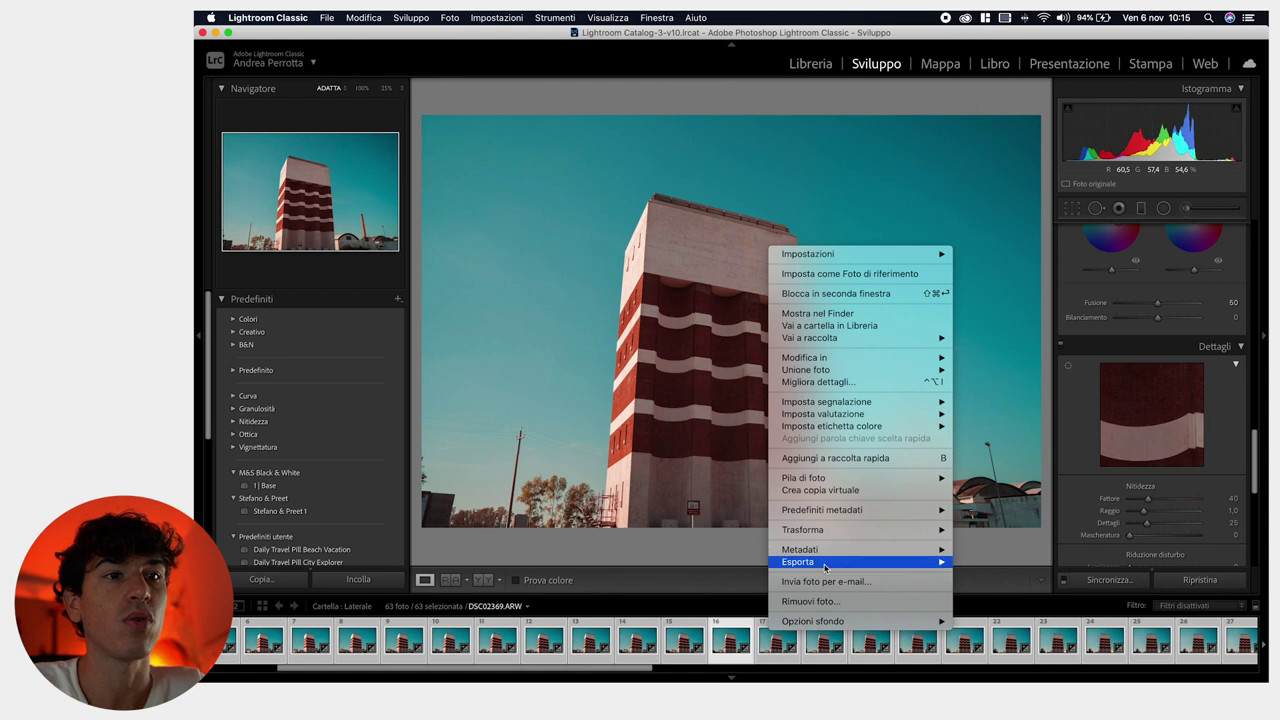
mouse_move(829, 567)
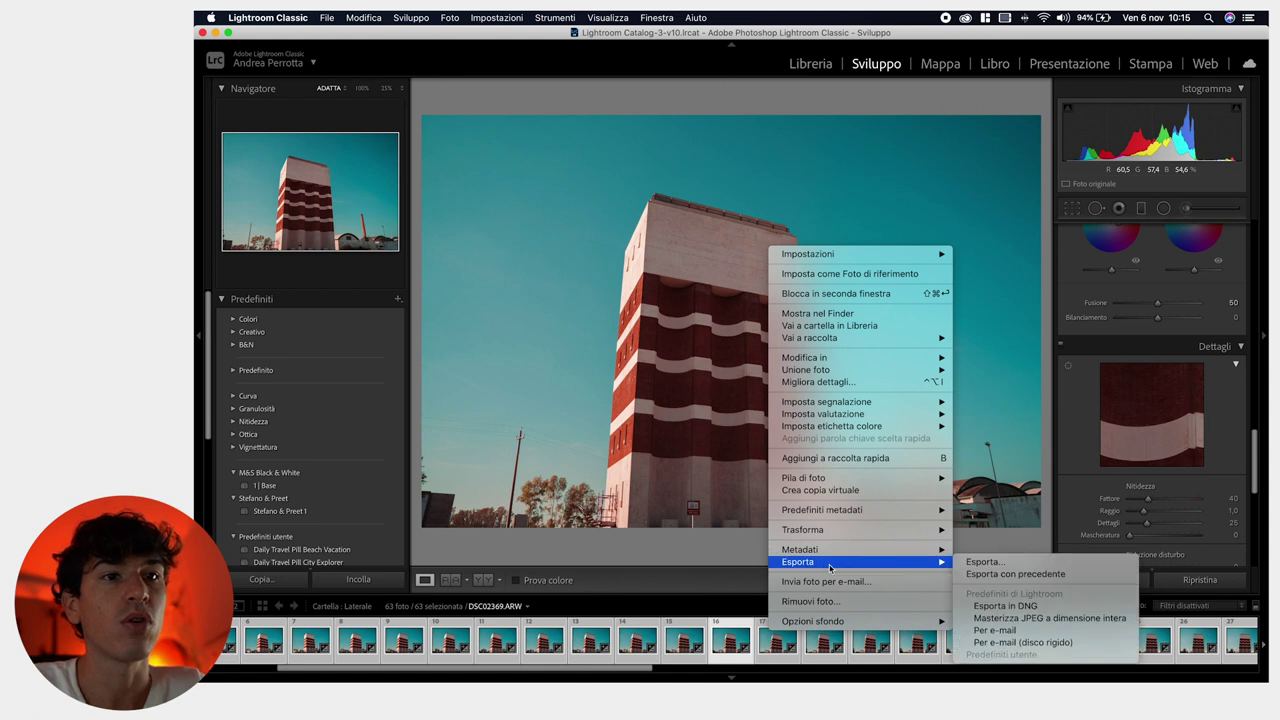
click(991, 567)
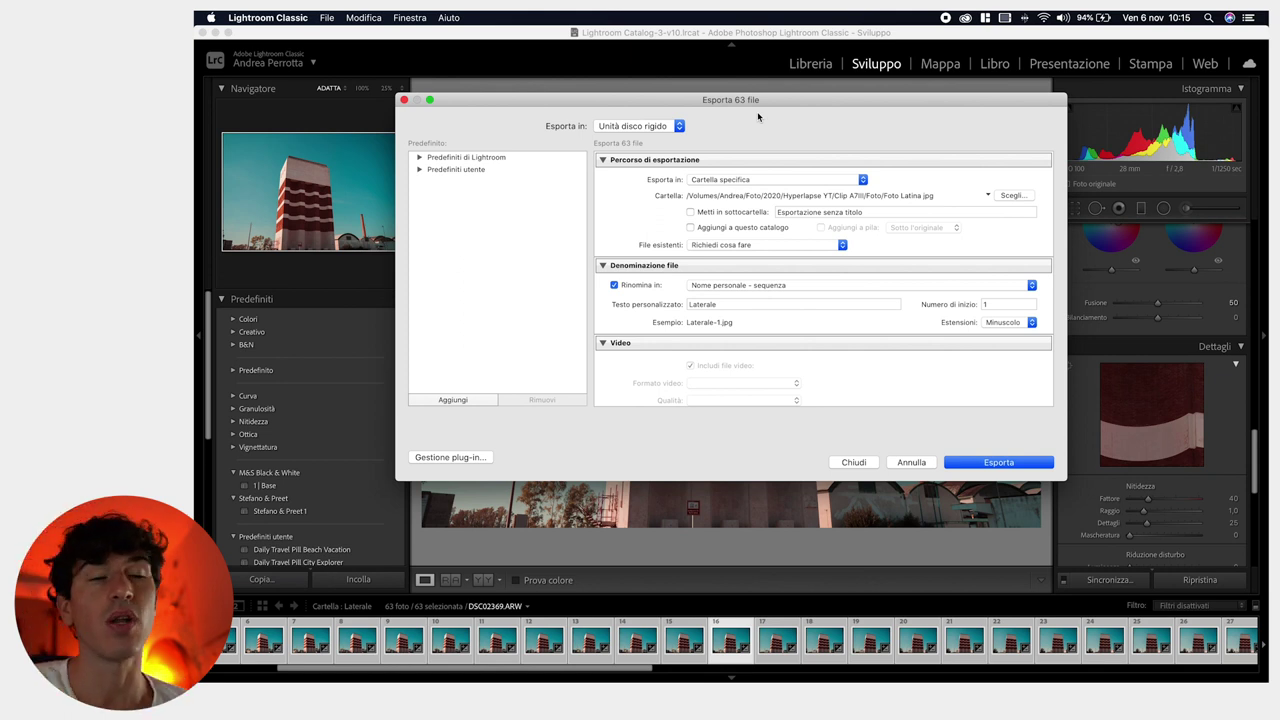
click(1008, 196)
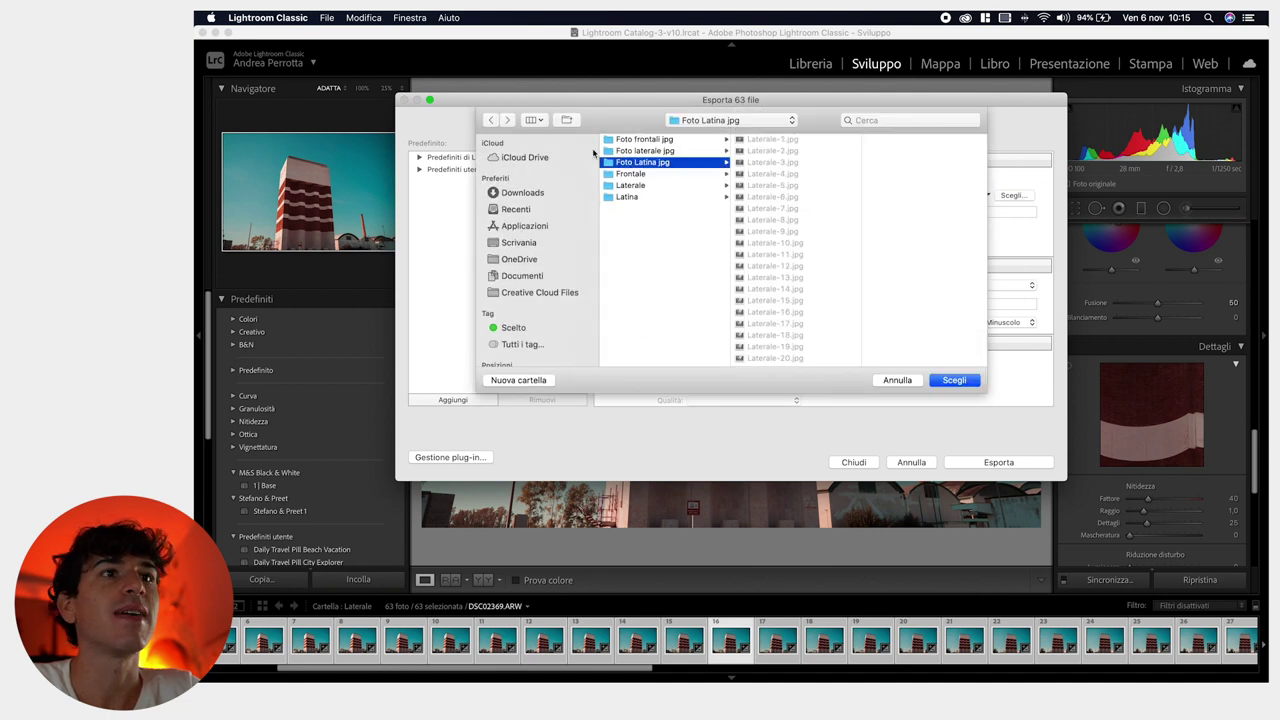
key(Return)
Try the Data - nome file naming, set renaming to Nome personale - sequenza with the text Laterale, and cancel the export
scroll(650, 240, down, 3)
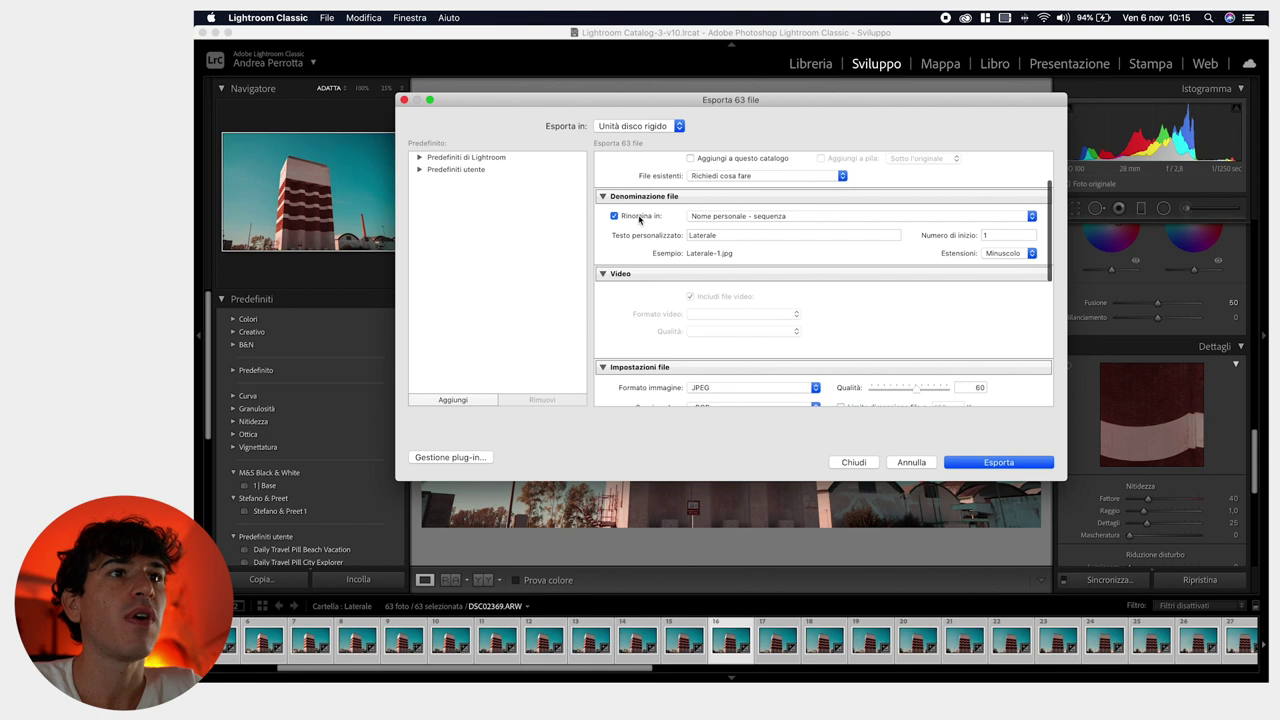
click(706, 217)
click(706, 218)
click(706, 217)
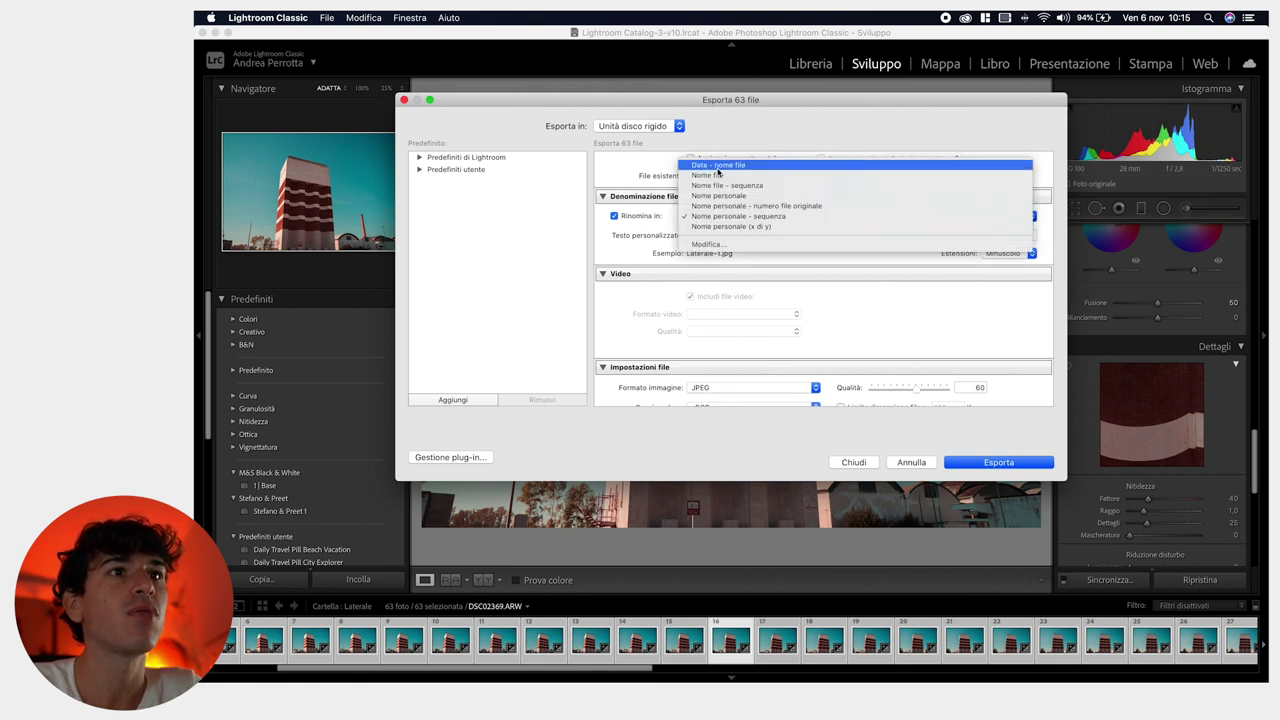
click(717, 168)
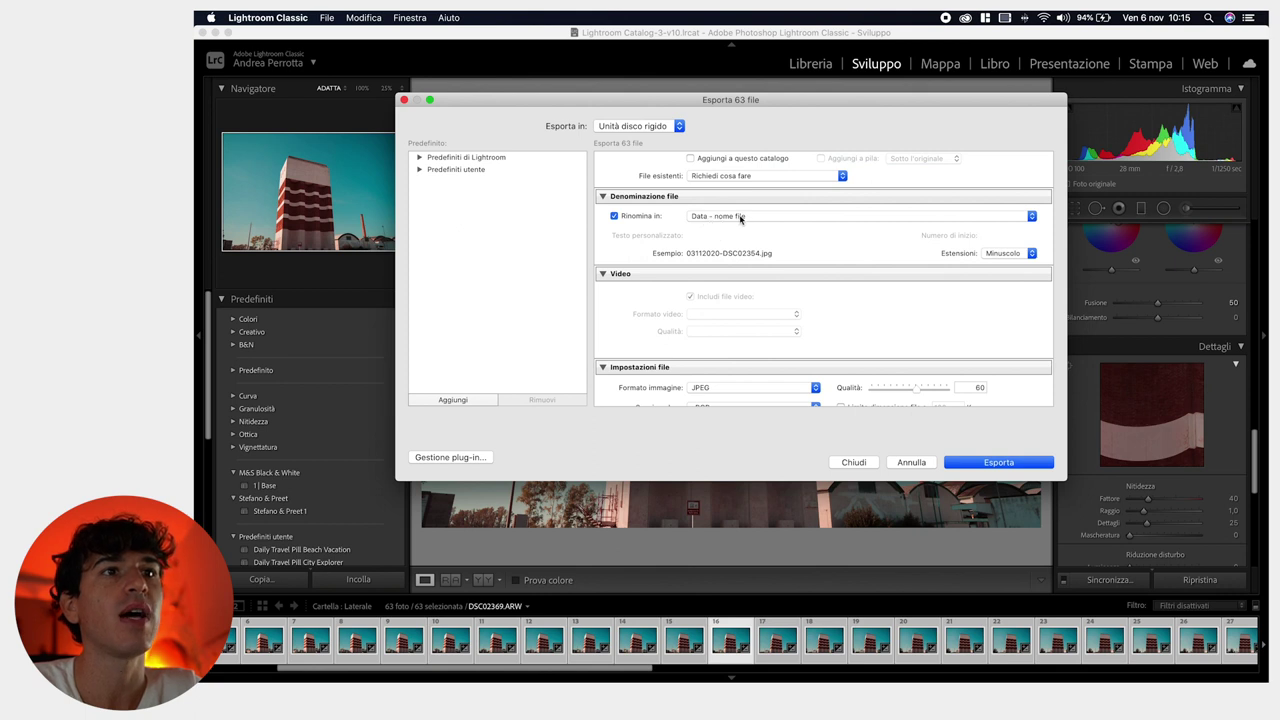
click(776, 218)
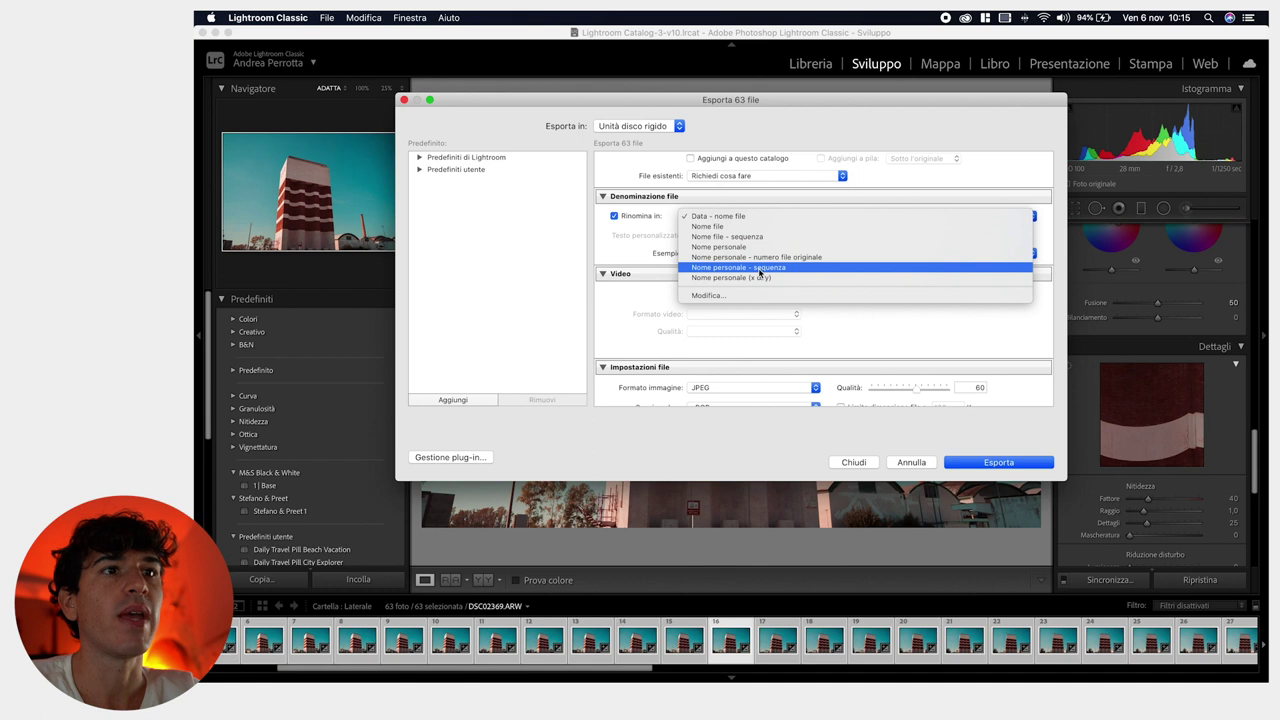
click(760, 268)
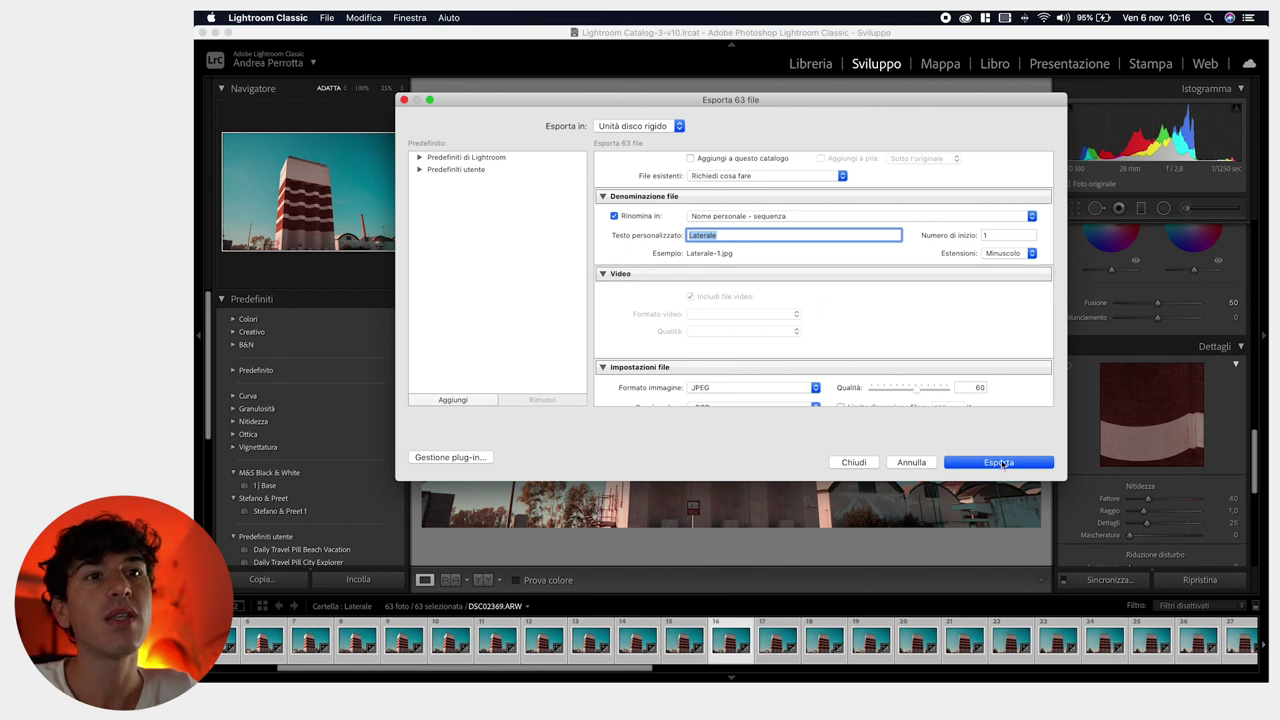
click(926, 462)
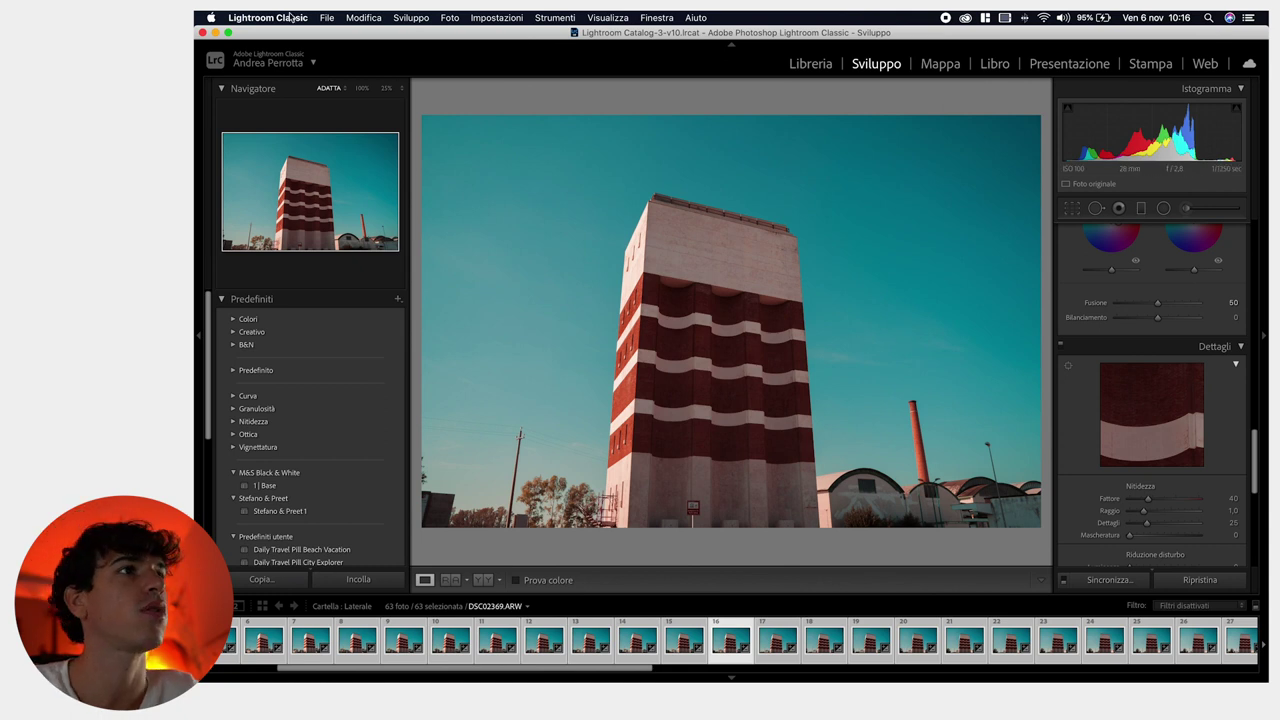
Switch to Premiere Pro and confirm the sequence settings of 25 fps and a 1920 × 1080 frame size
key(super+Tab)
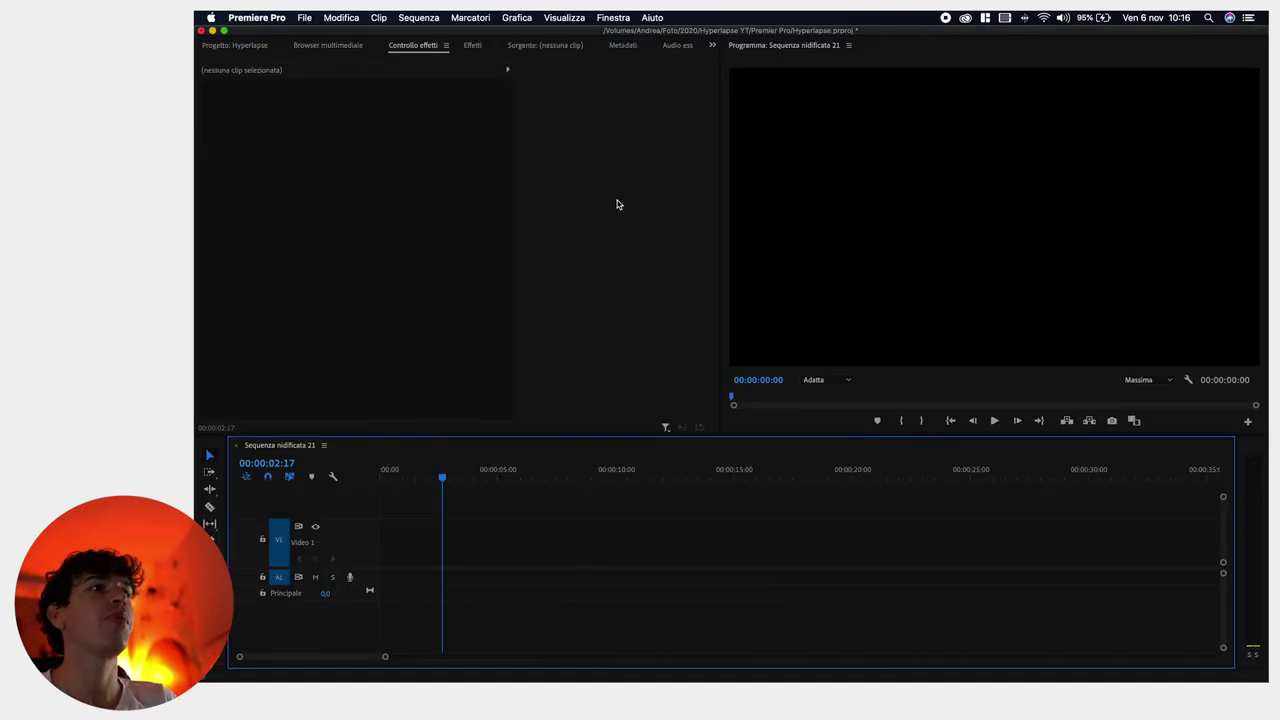
click(418, 17)
click(440, 36)
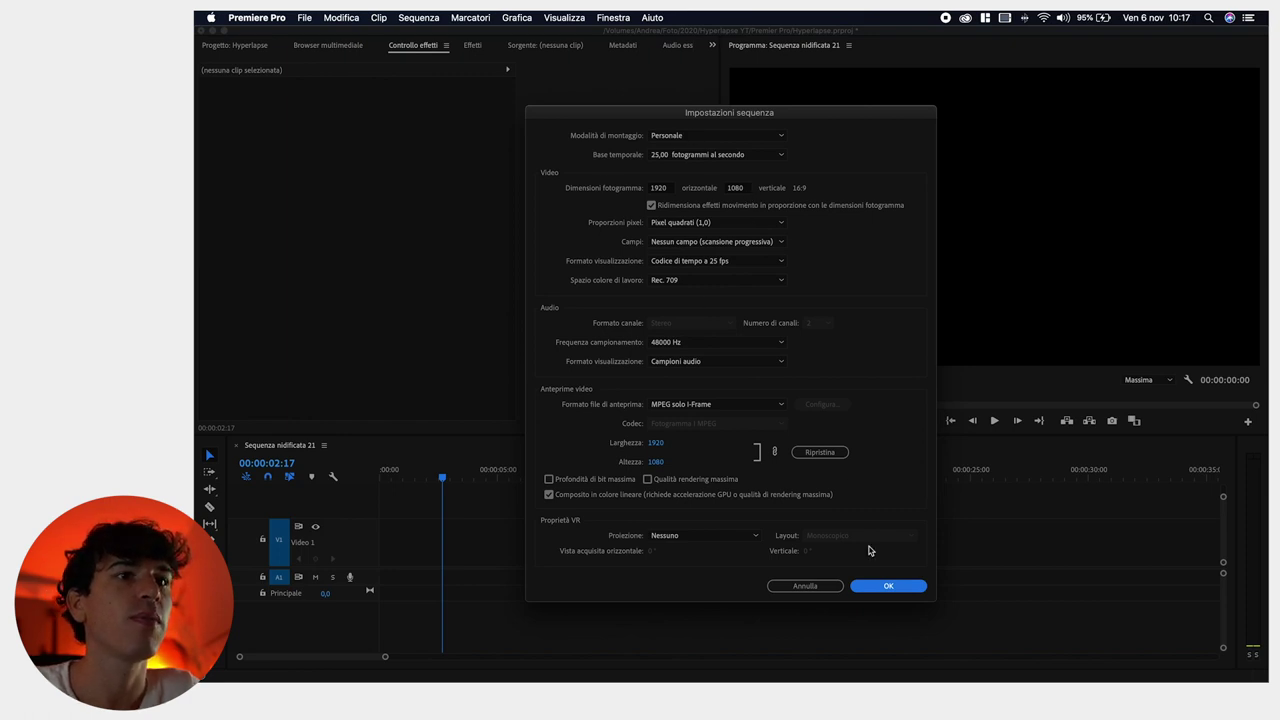
click(888, 584)
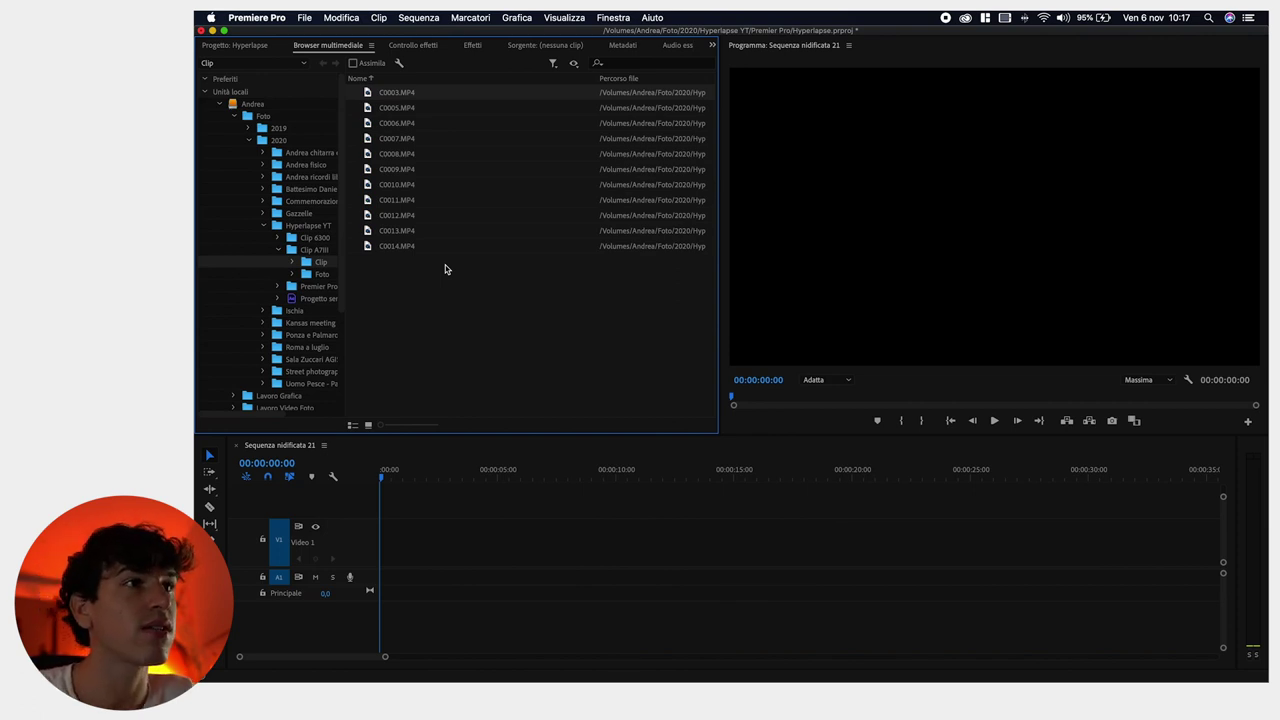
Import Laterale-1.jpg from the Esportazione senza titolo folder inside Foto laterale jpg as an image sequence
click(304, 17)
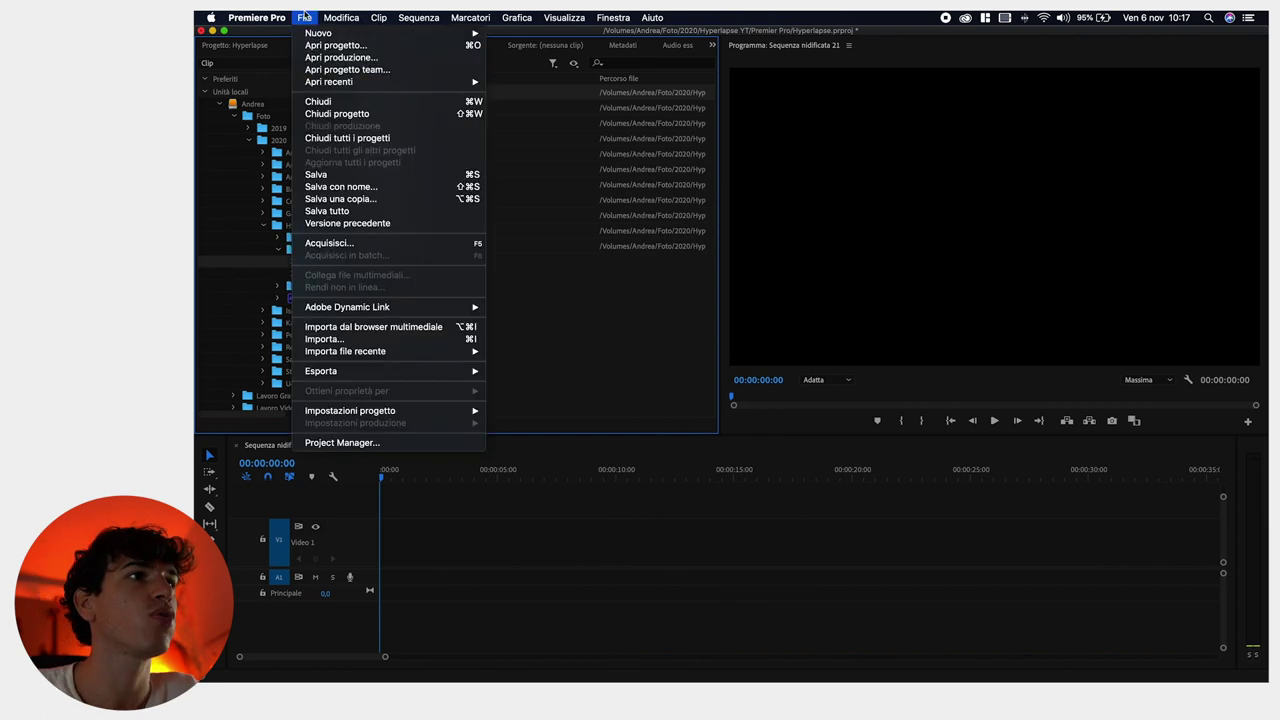
click(410, 340)
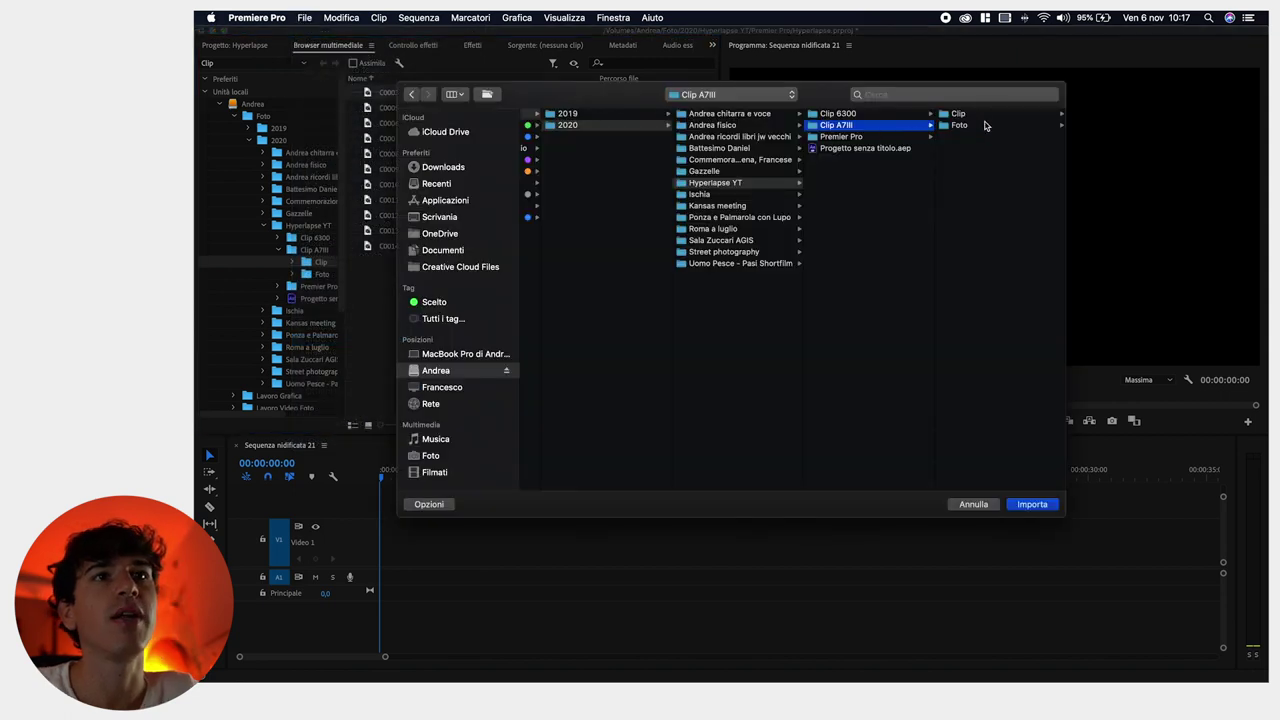
click(976, 126)
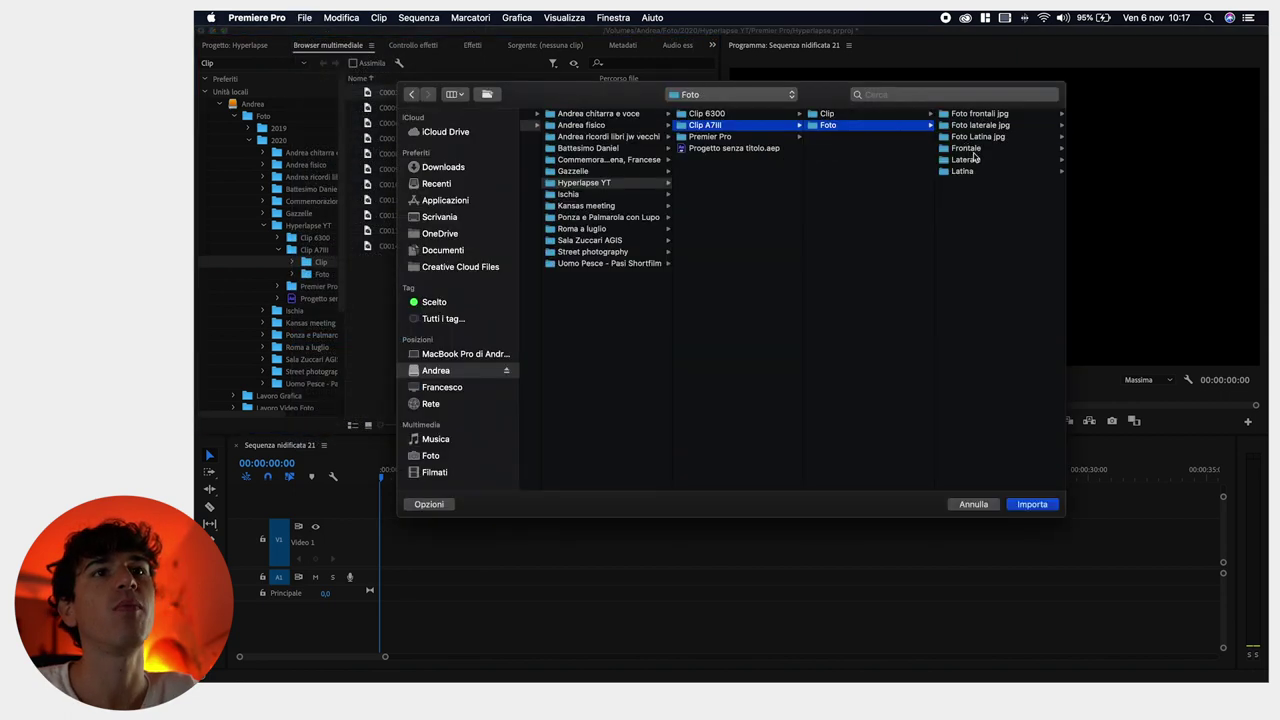
click(984, 127)
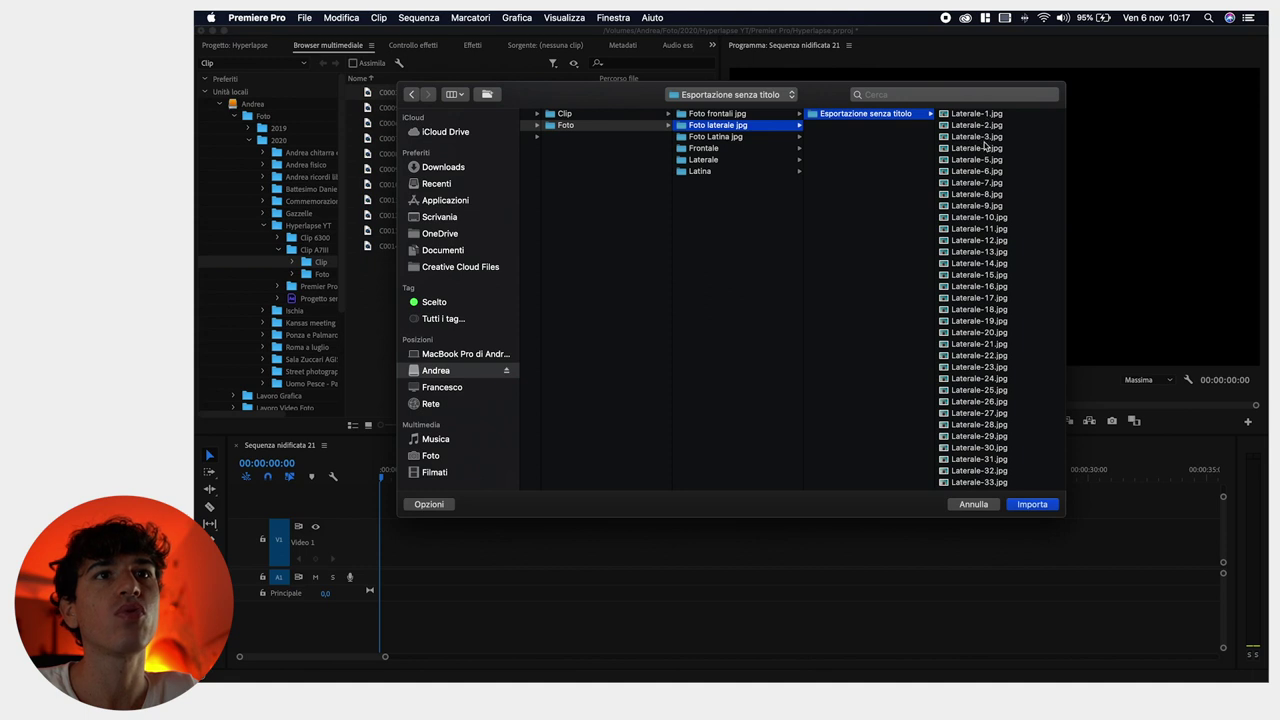
scroll(997, 270, down, 10)
scroll(985, 200, up, 10)
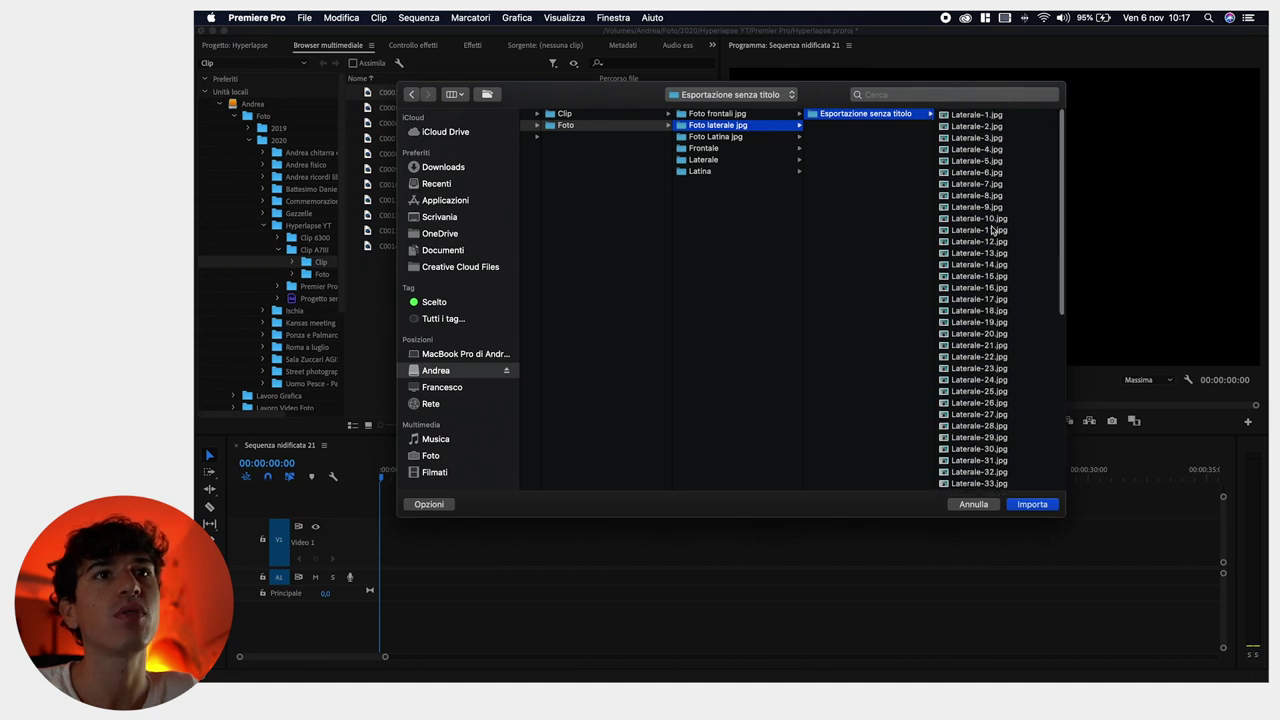
click(972, 114)
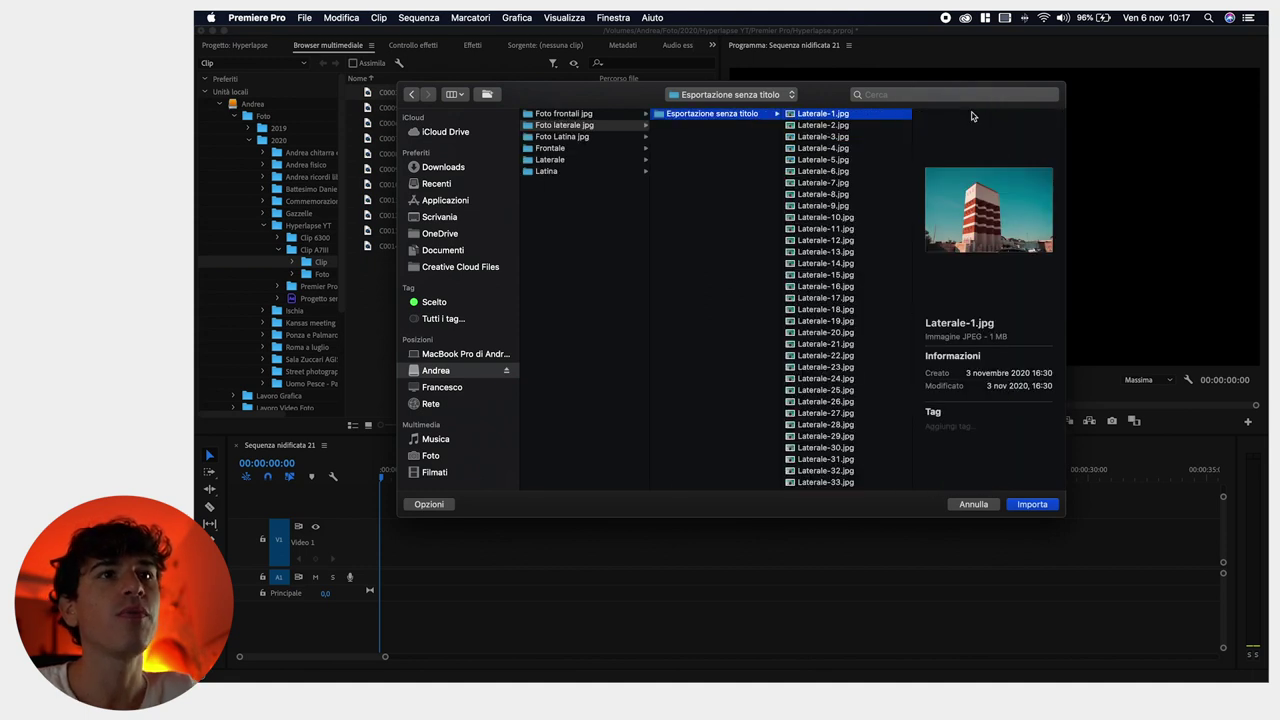
click(449, 506)
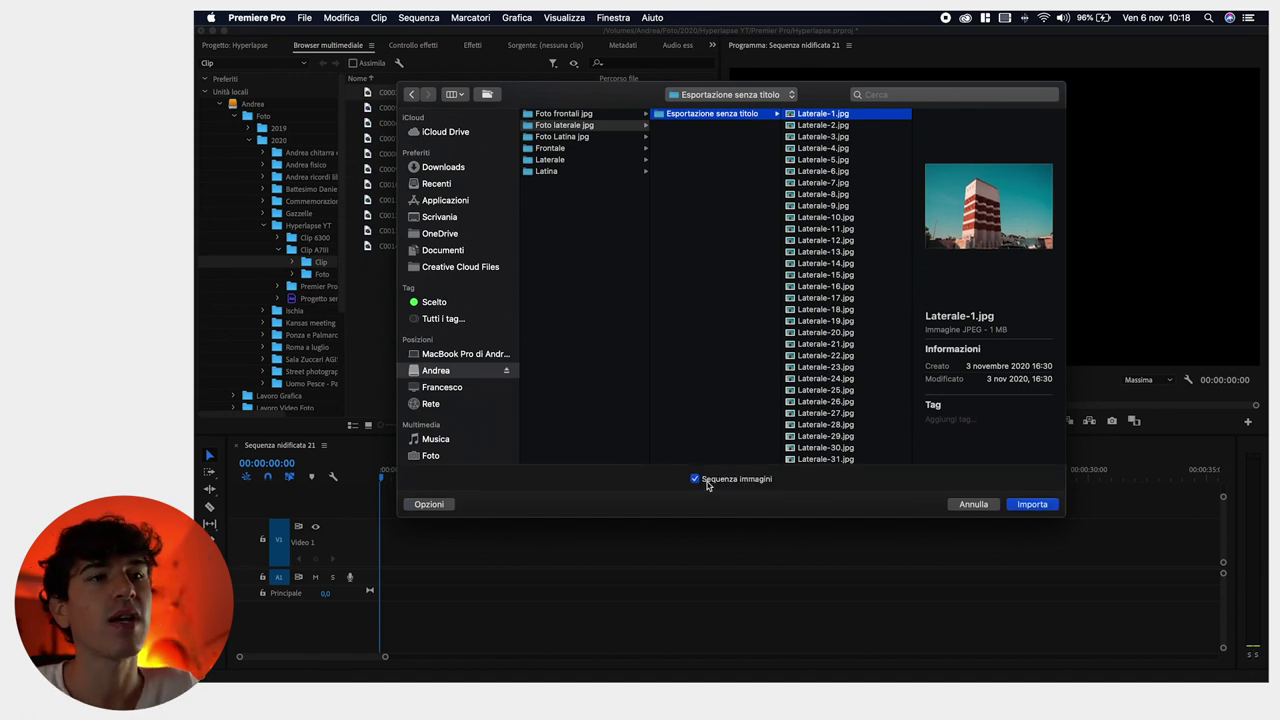
click(1028, 505)
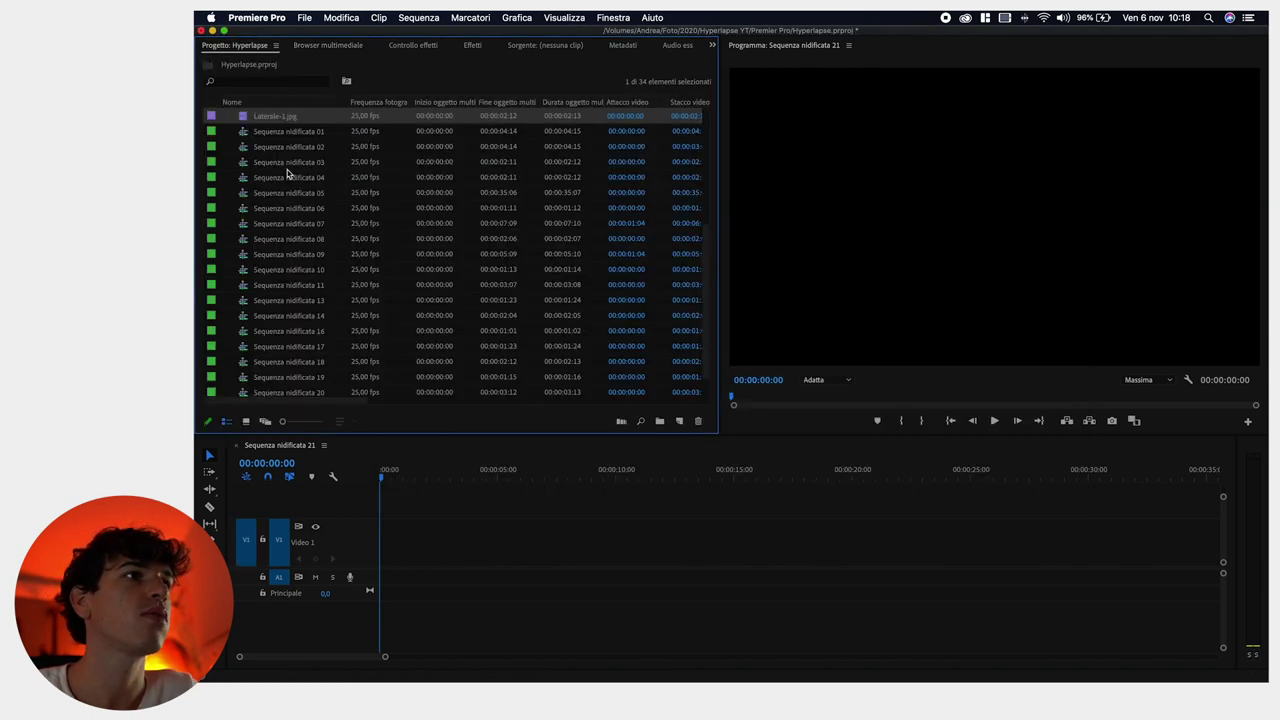
Place the newly imported Laterale-1.jpg sequence at the start of track V1 and bring the playhead to its beginning
scroll(282, 200, up, 5)
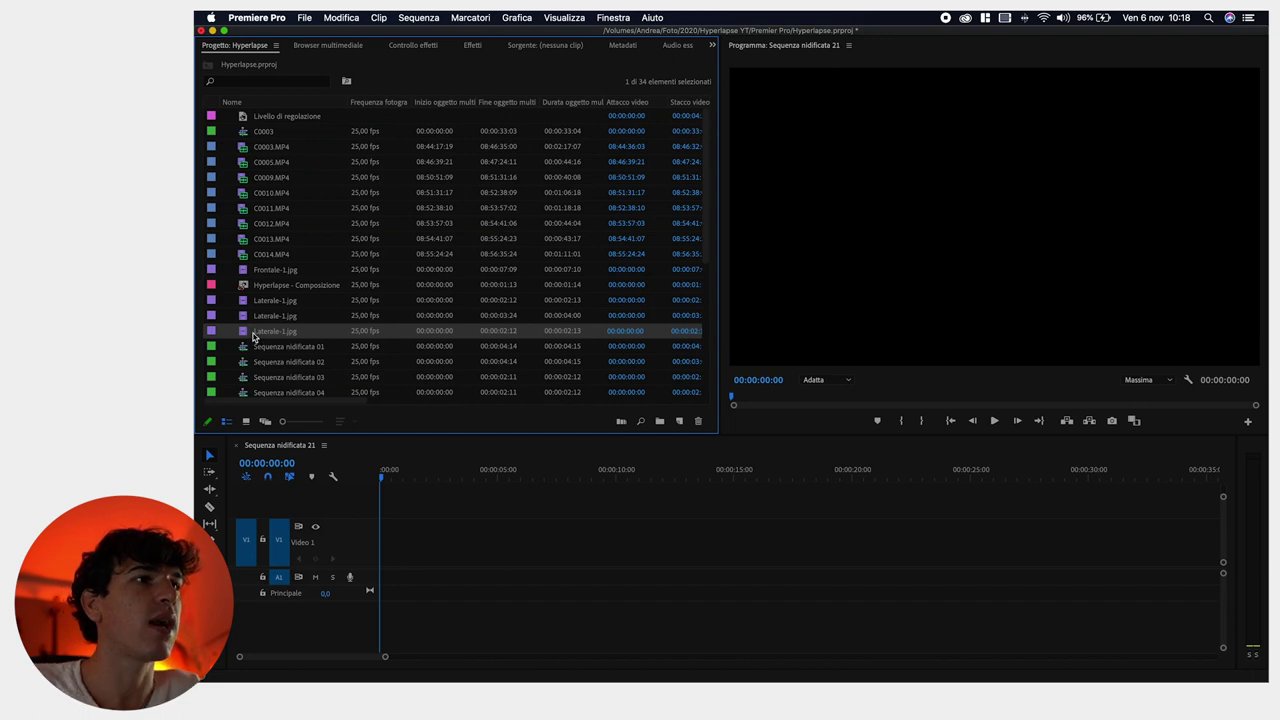
drag(253, 337, 385, 545)
mouse_move(386, 478)
mouse_down()
mouse_move(423, 480)
mouse_move(381, 480)
mouse_up()
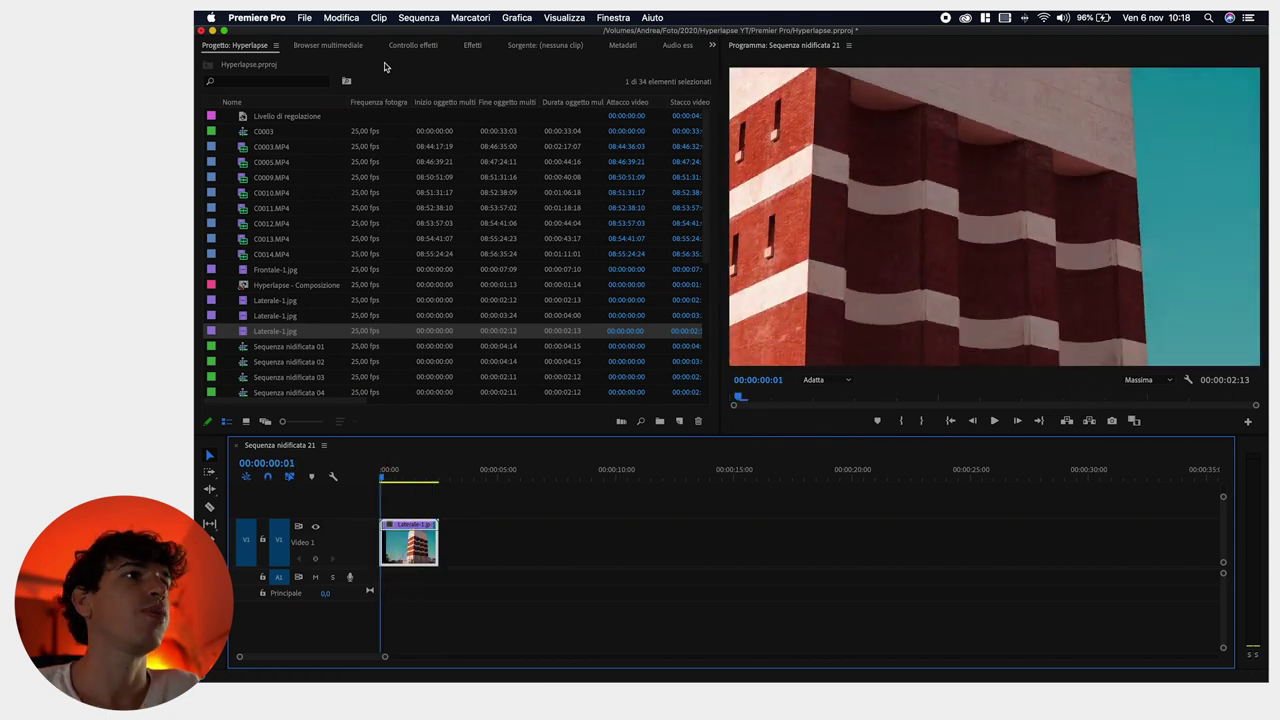
Set the Laterale-1.jpg clip's scale to 32 and play the sequence from its beginning
click(415, 46)
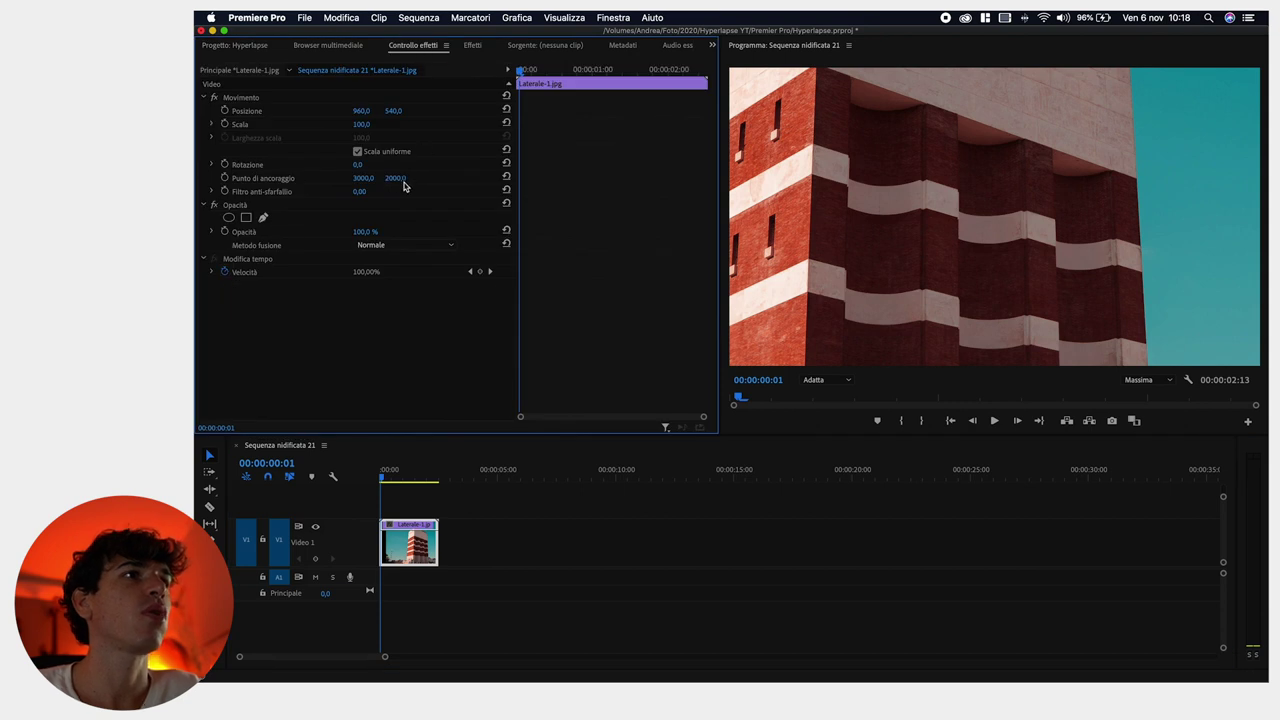
mouse_move(360, 124)
mouse_down()
mouse_move(310, 124)
mouse_move(370, 124)
mouse_up()
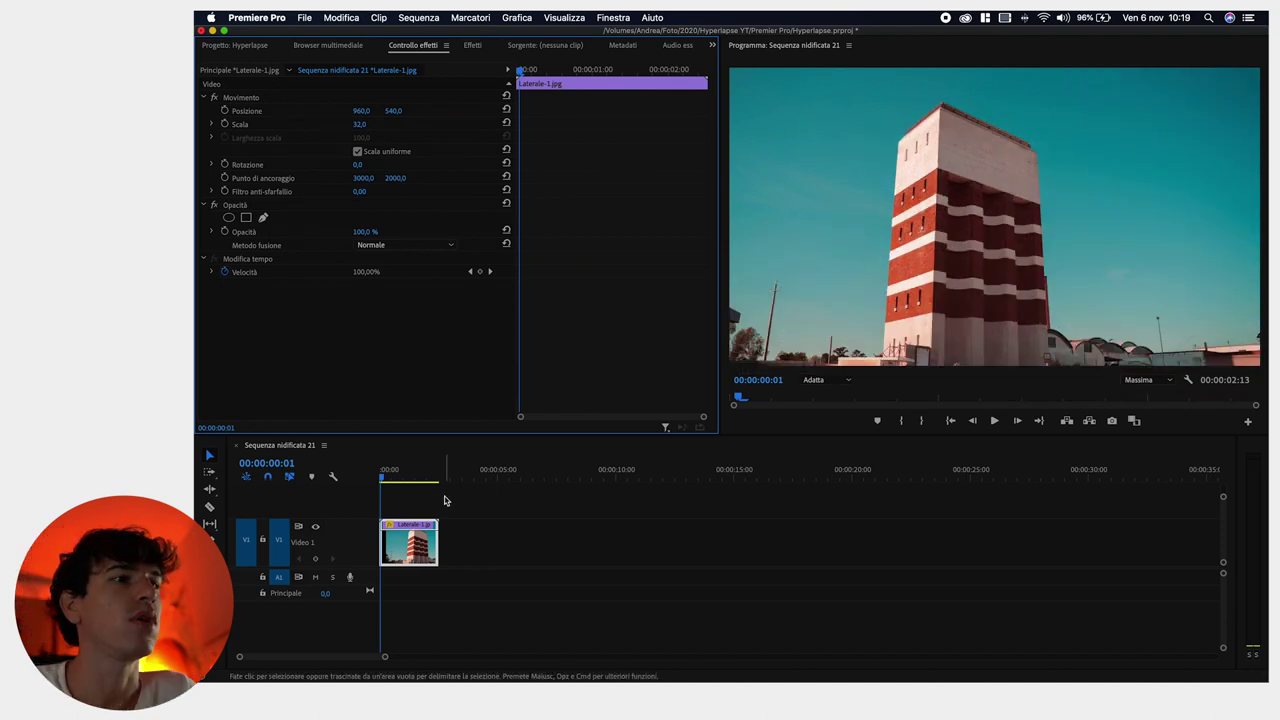
click(381, 481)
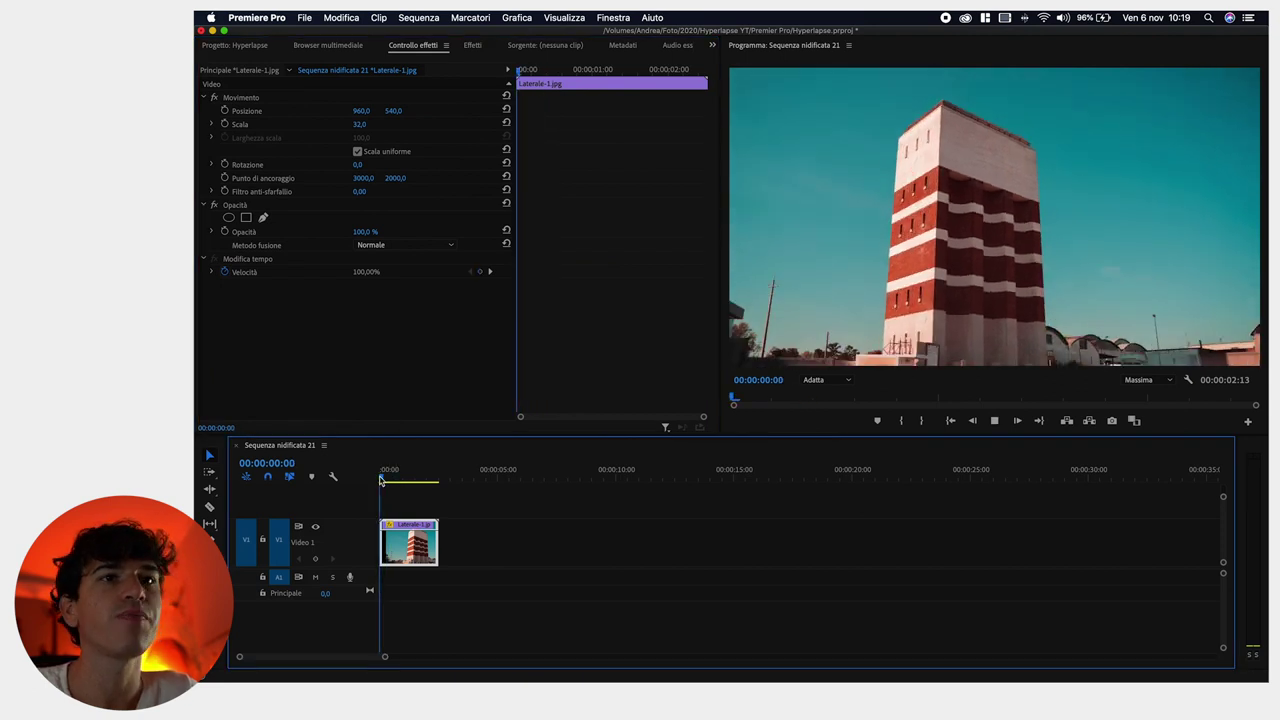
key(space)
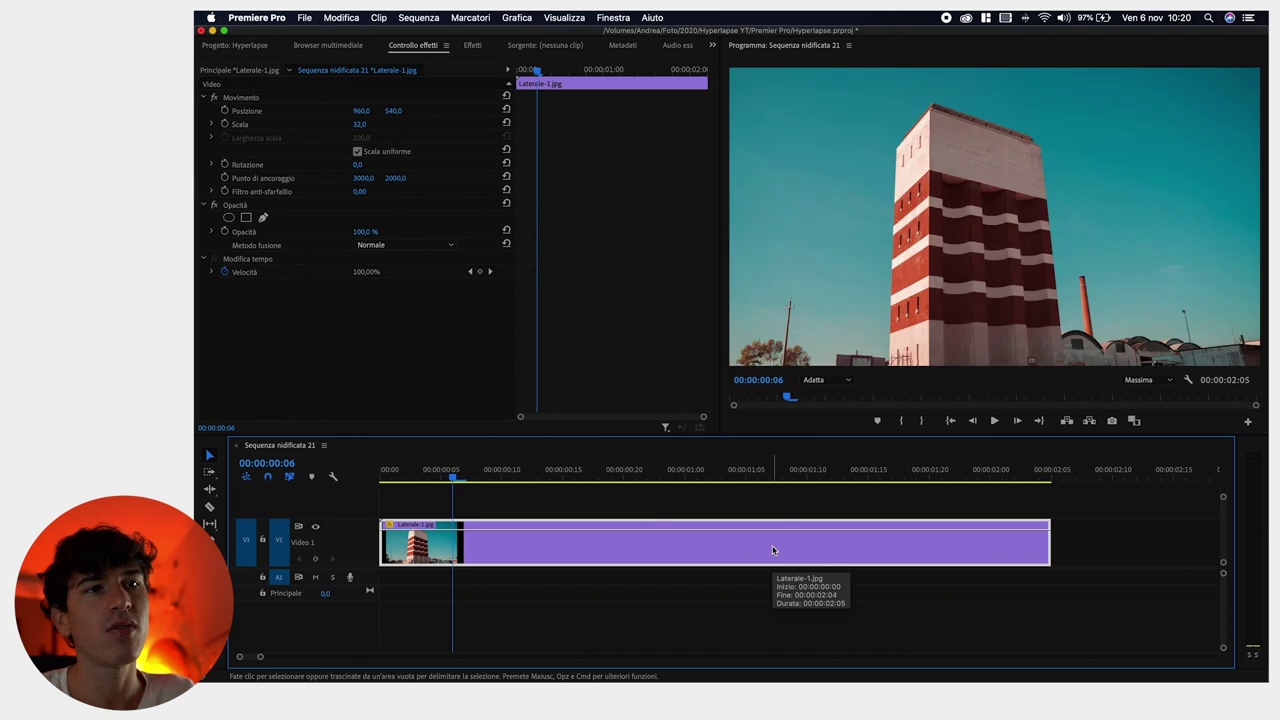
Set the Laterale-1.jpg clip's duration to 00:00:01:00 and scrub through the shortened clip
key(super+r)
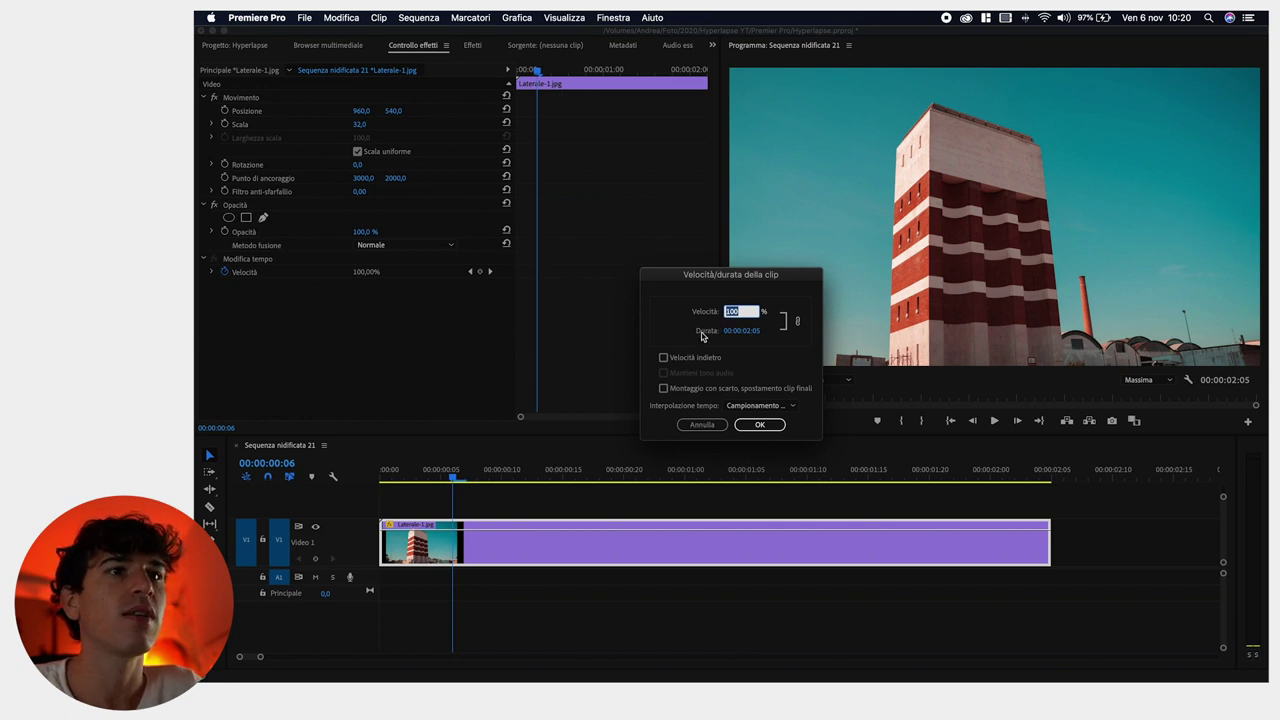
click(746, 335)
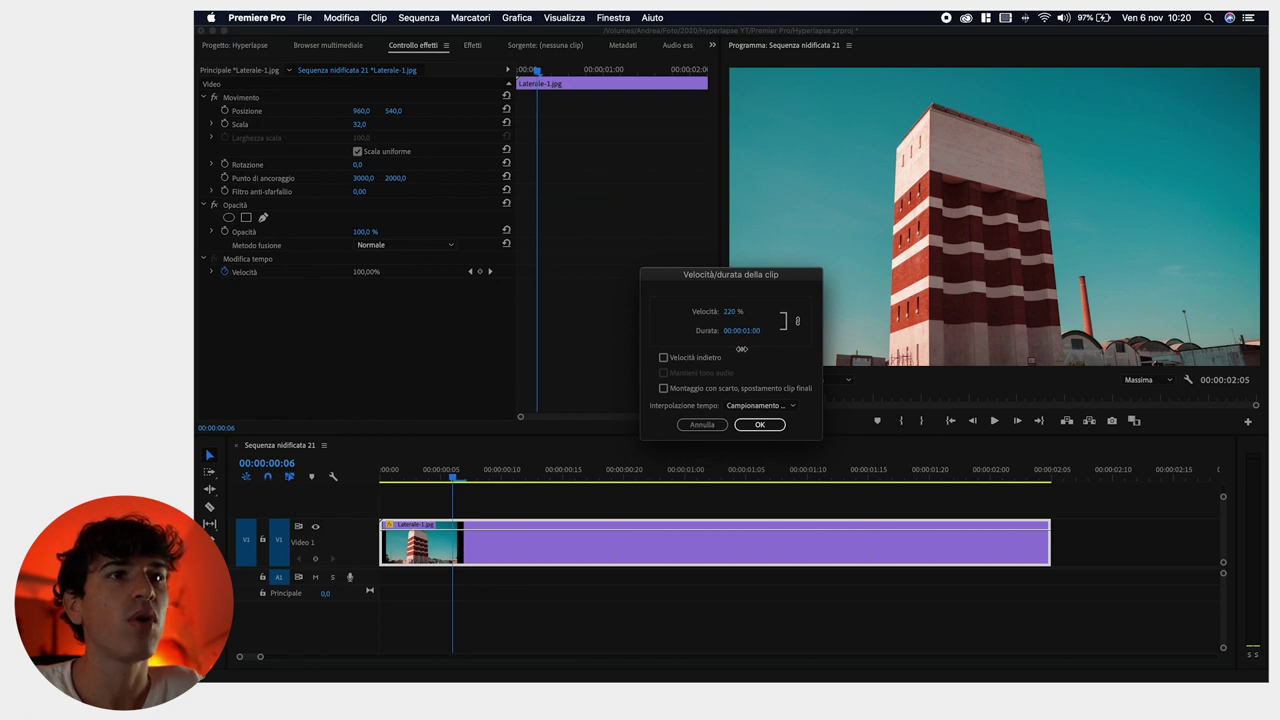
click(760, 424)
click(652, 477)
drag(652, 477, 464, 506)
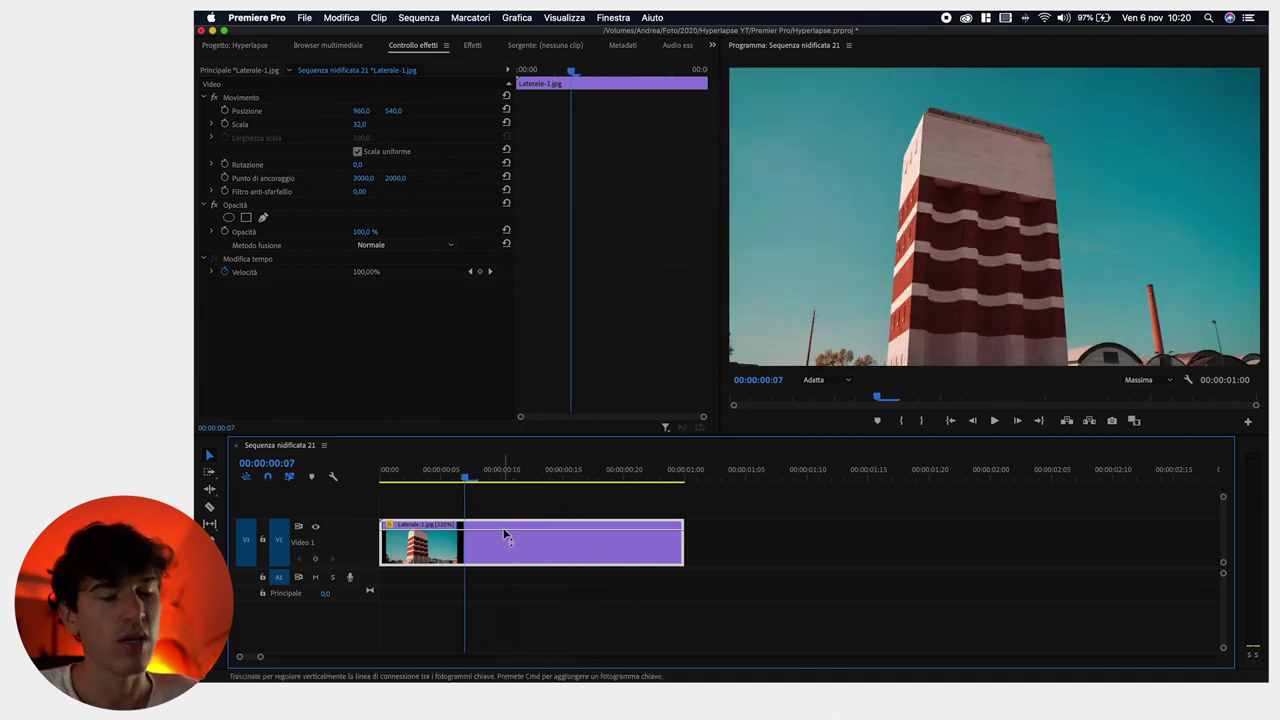
Nest the shortened Laterale-1.jpg clip into a sequence named Laterale
right_click(504, 540)
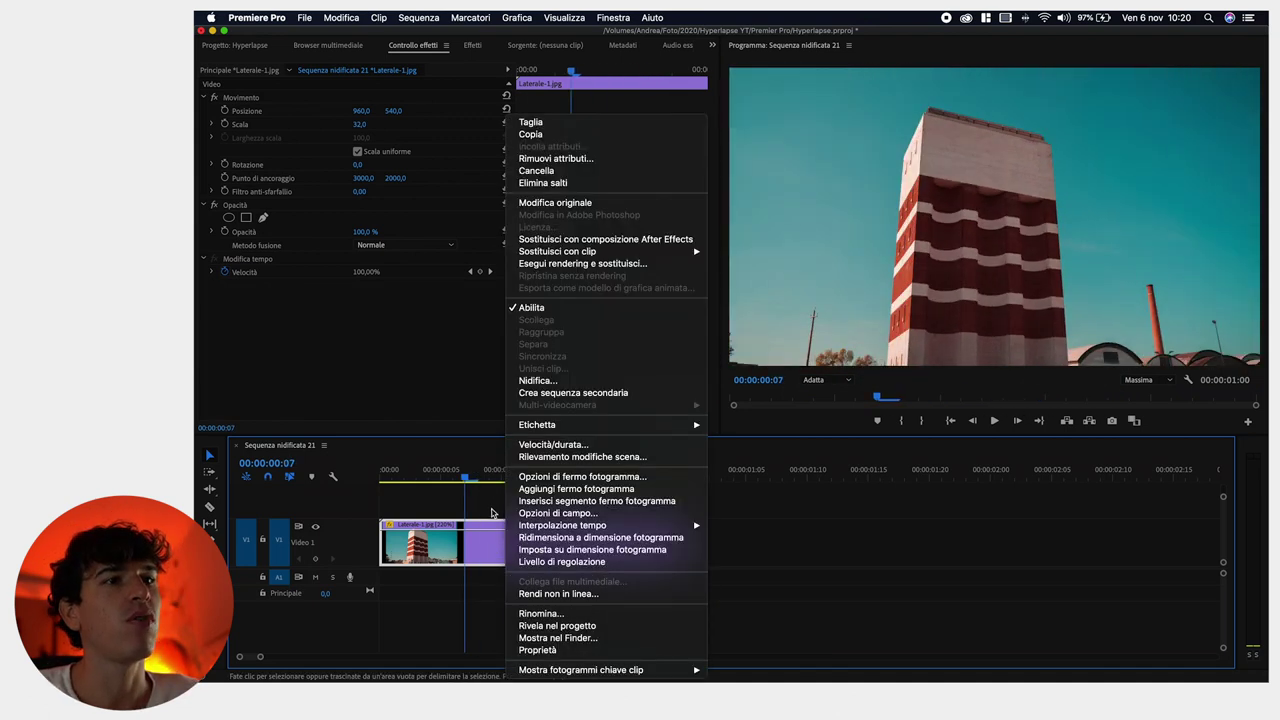
click(918, 549)
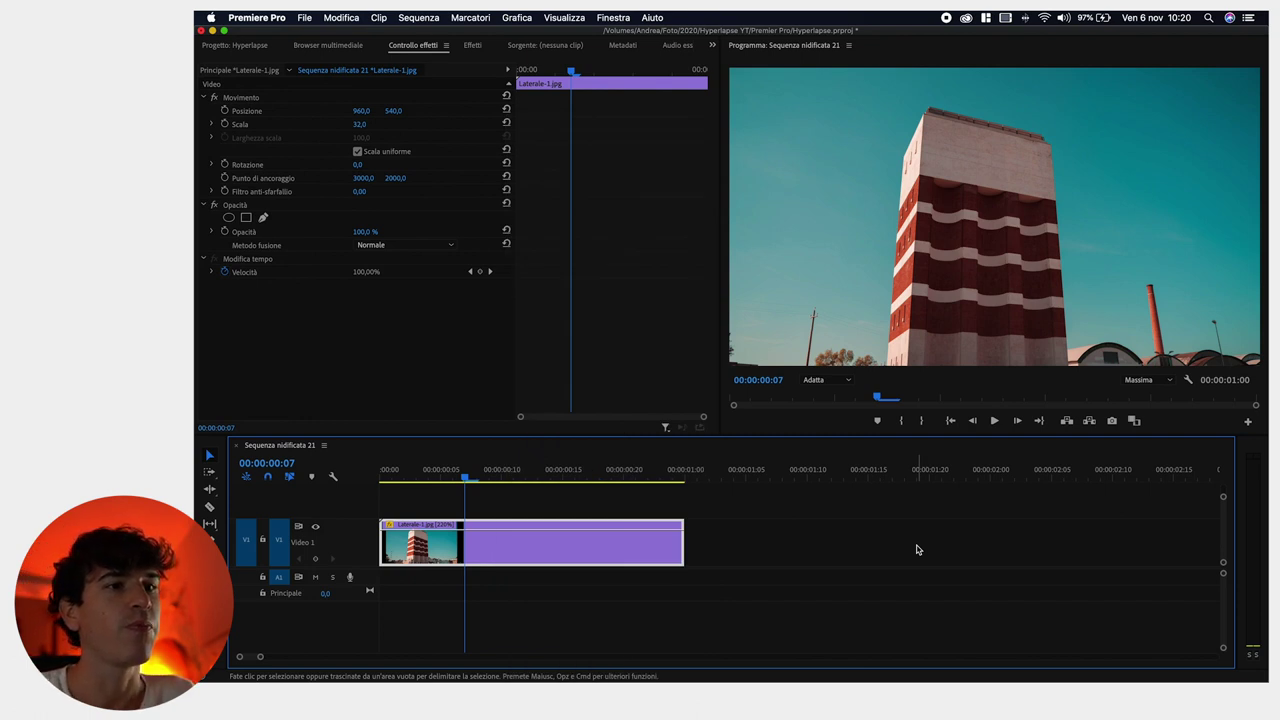
right_click(520, 538)
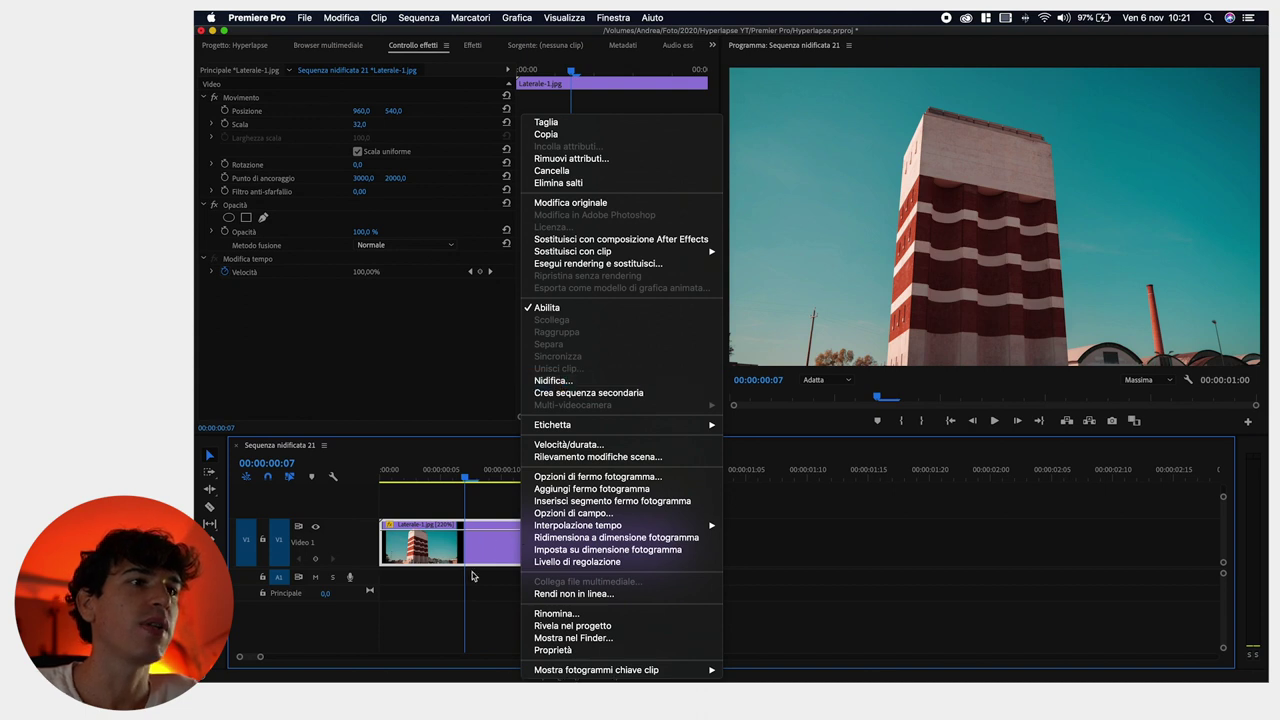
click(550, 382)
text(L)
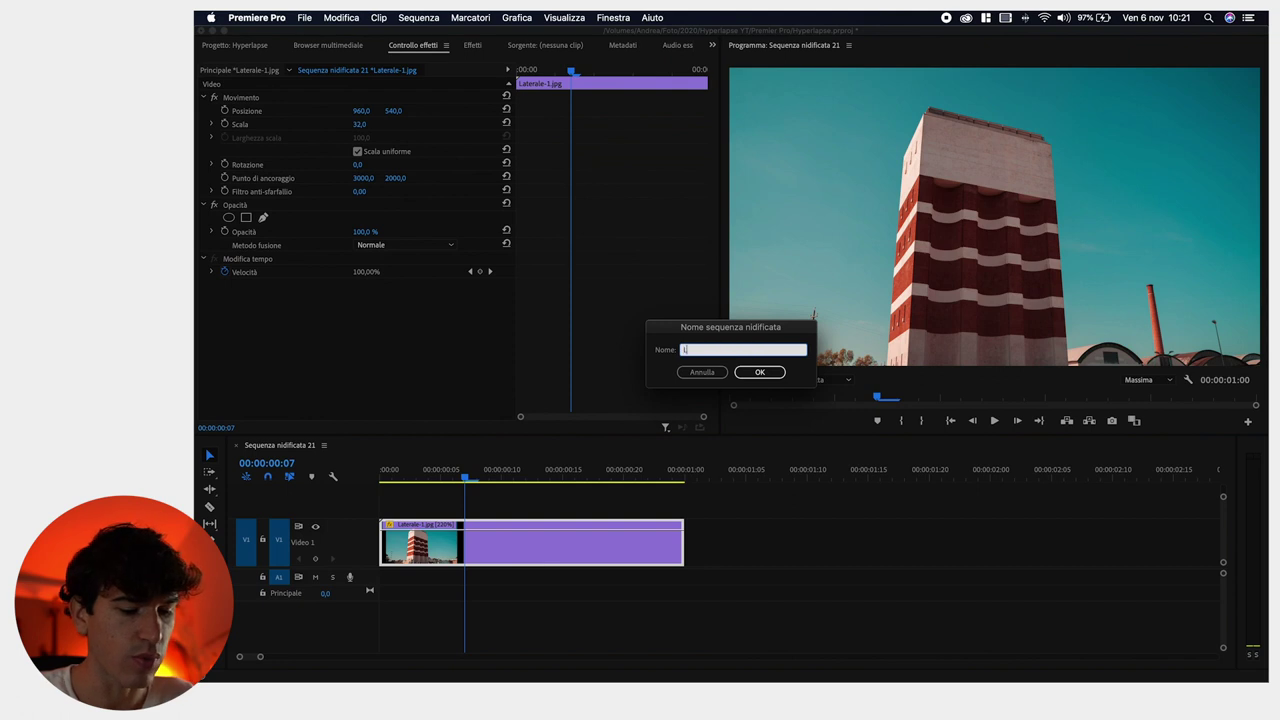
text(aterale)
key(Return)
Apply the Stabilizzatore alterazione effect to the nested Laterale clip on track V1
drag(464, 478, 633, 500)
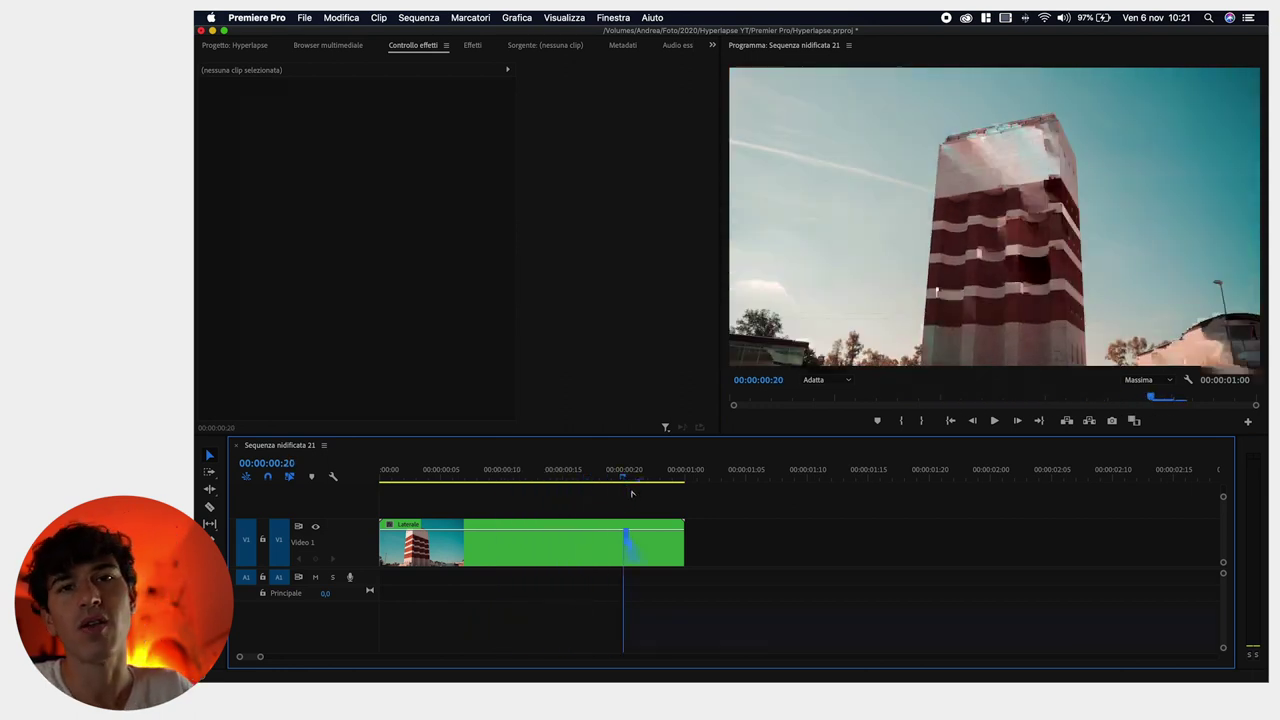
drag(518, 477, 502, 478)
click(516, 560)
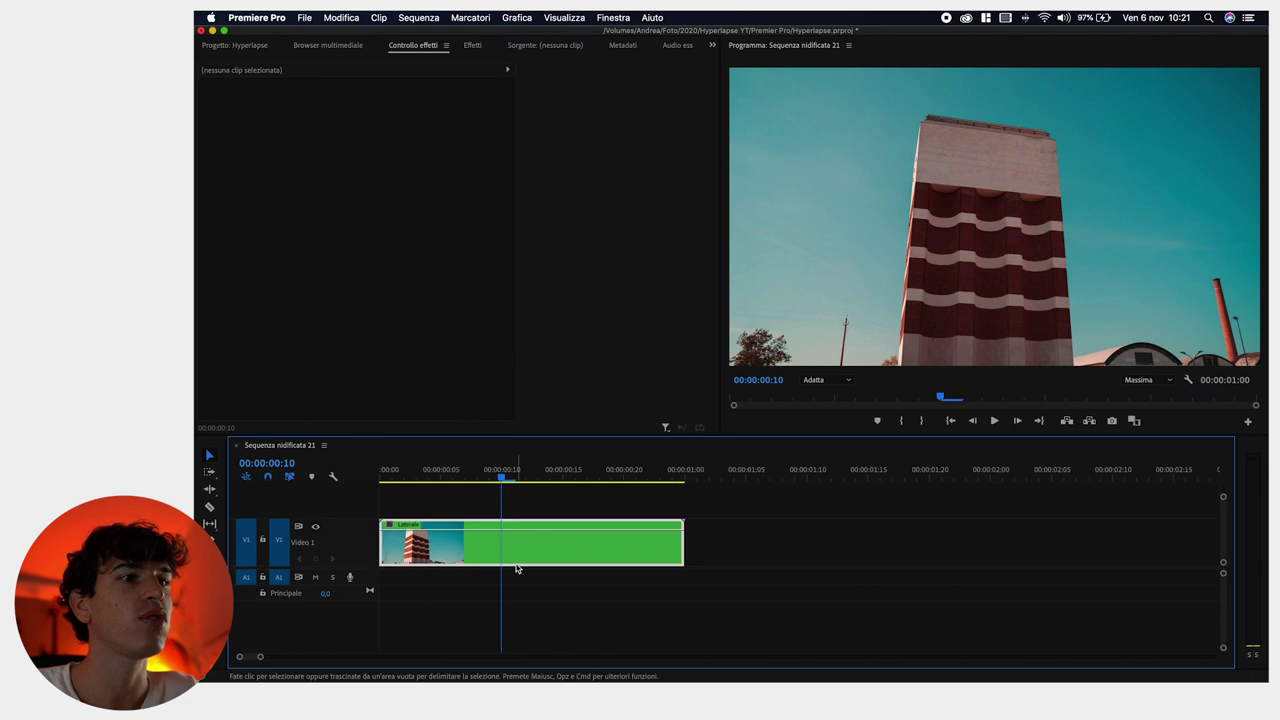
click(471, 45)
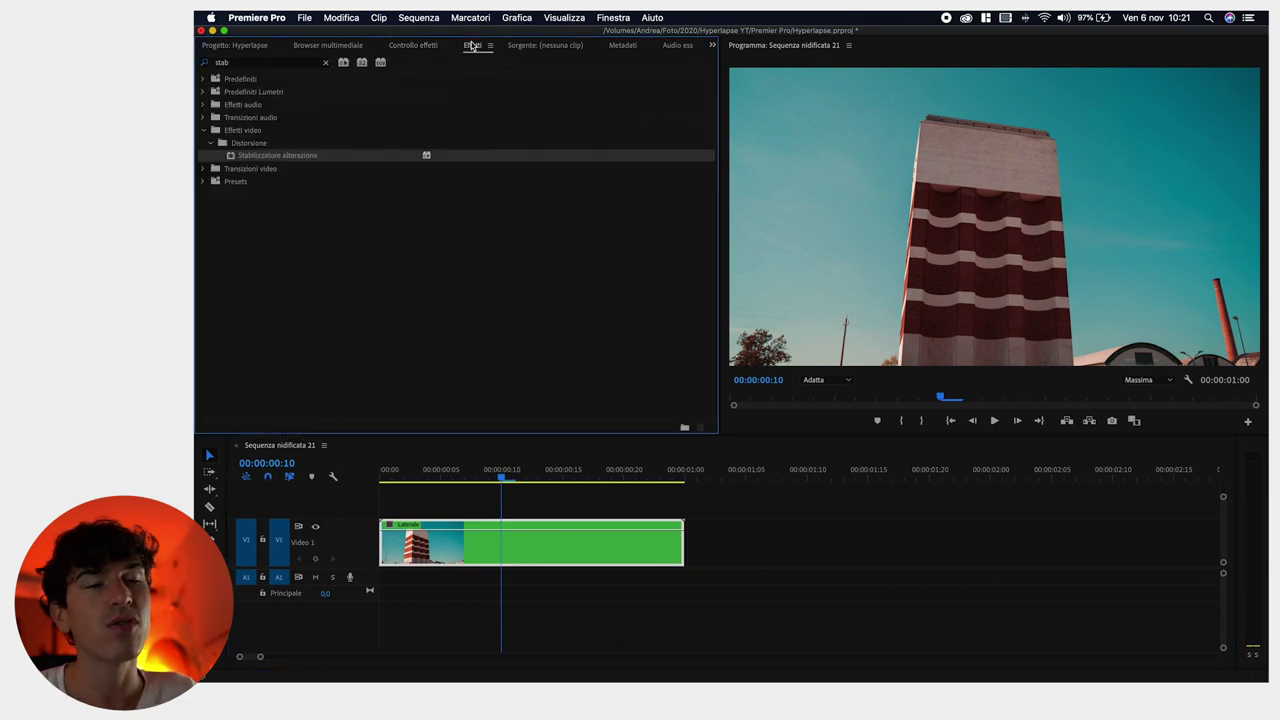
click(414, 50)
click(468, 48)
click(267, 63)
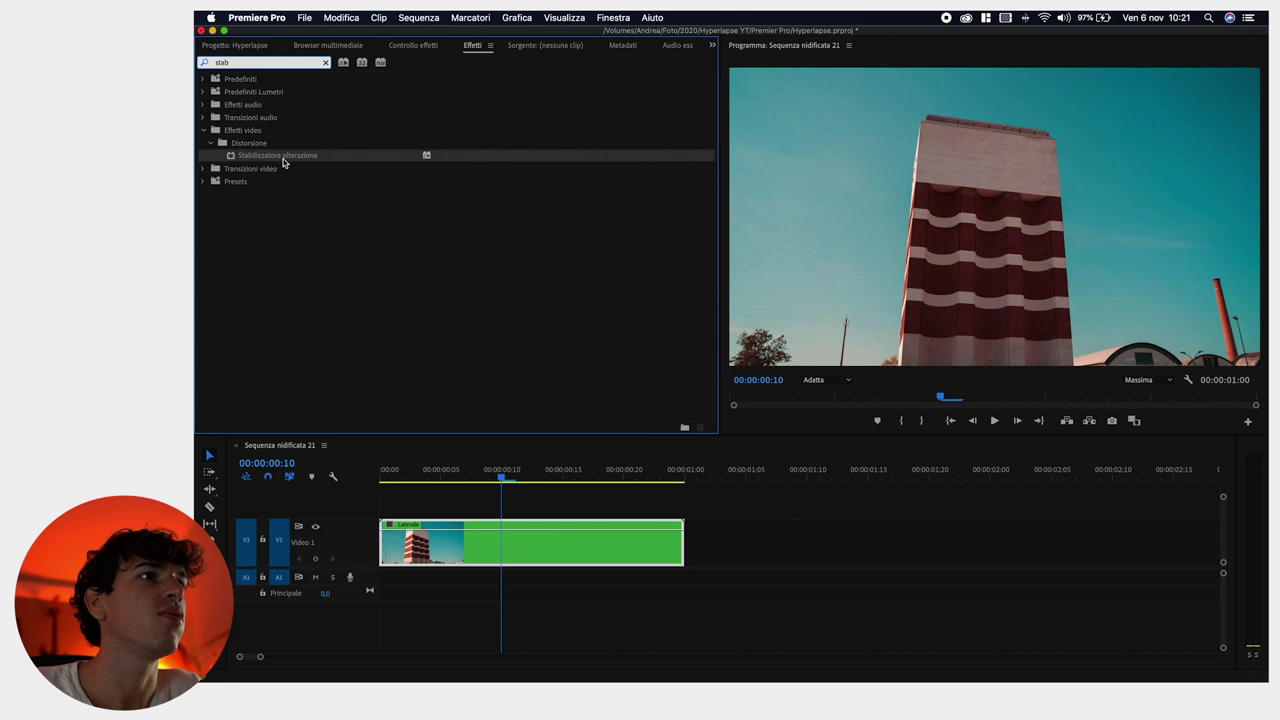
drag(284, 162, 471, 526)
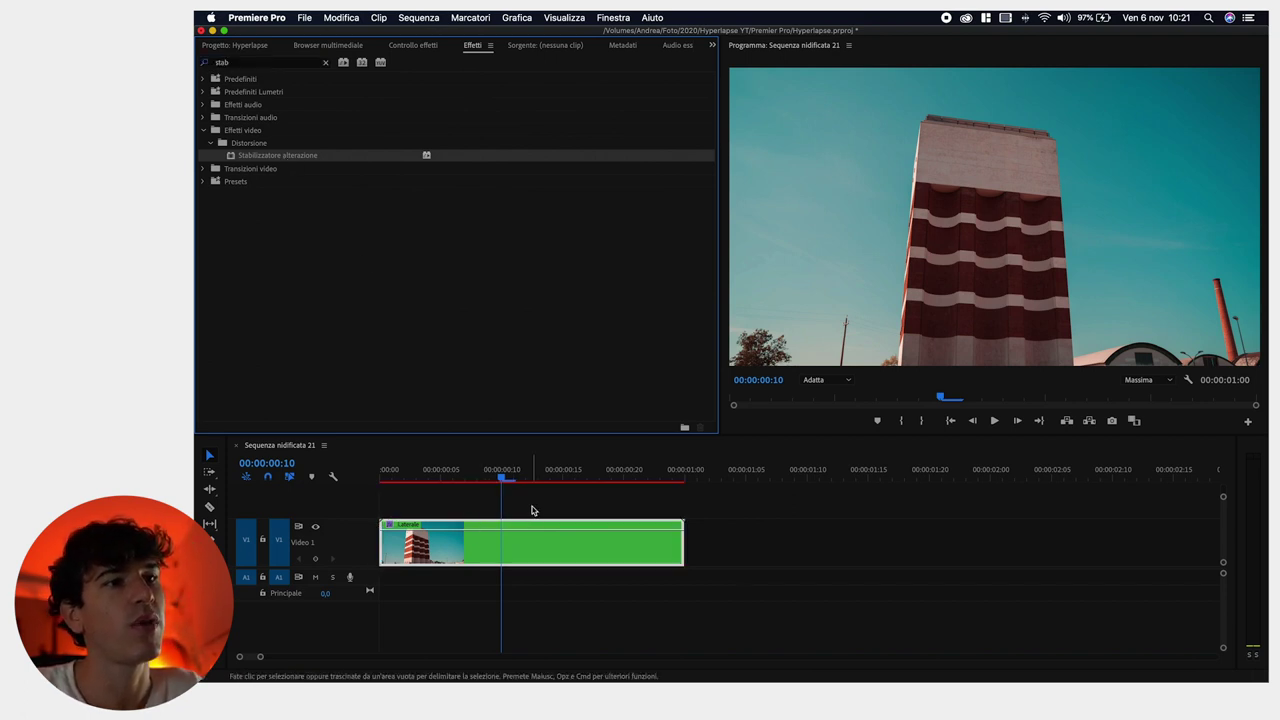
Set the stabilizer's method on the Laterale clip to Posizione, Scala, Rotazione, keeping the result as Movimento uniforme
click(343, 46)
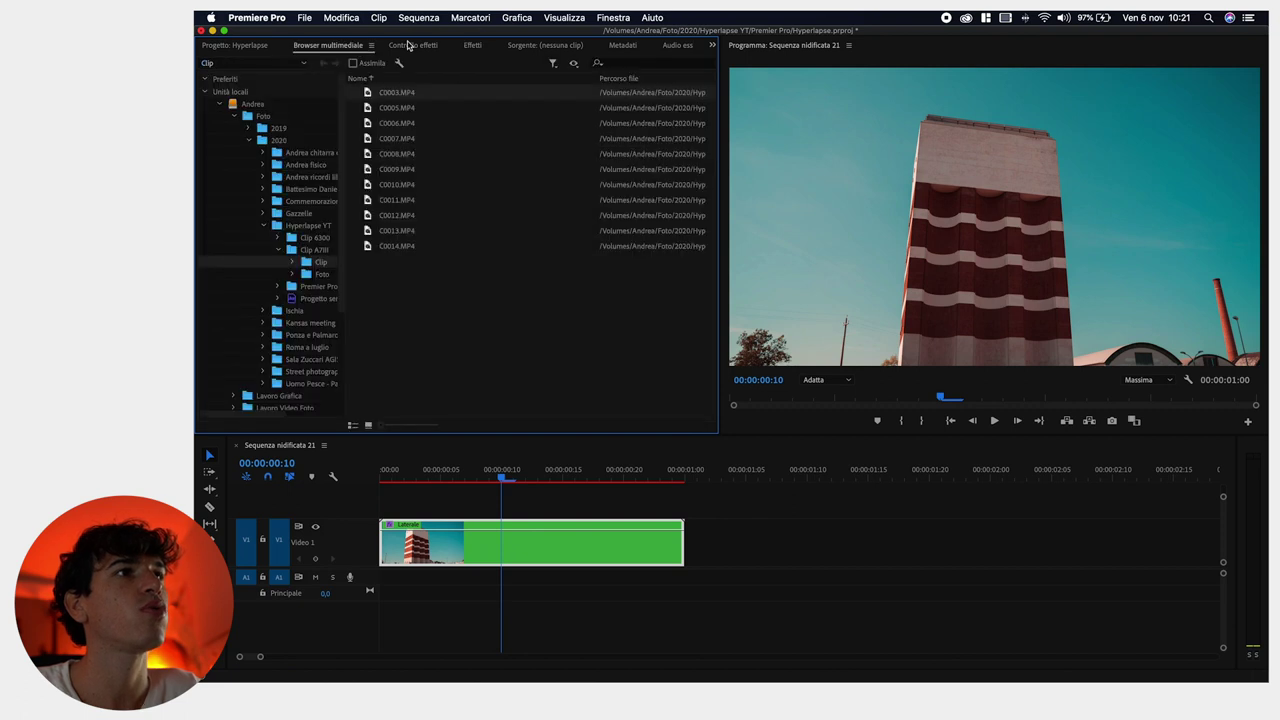
click(416, 45)
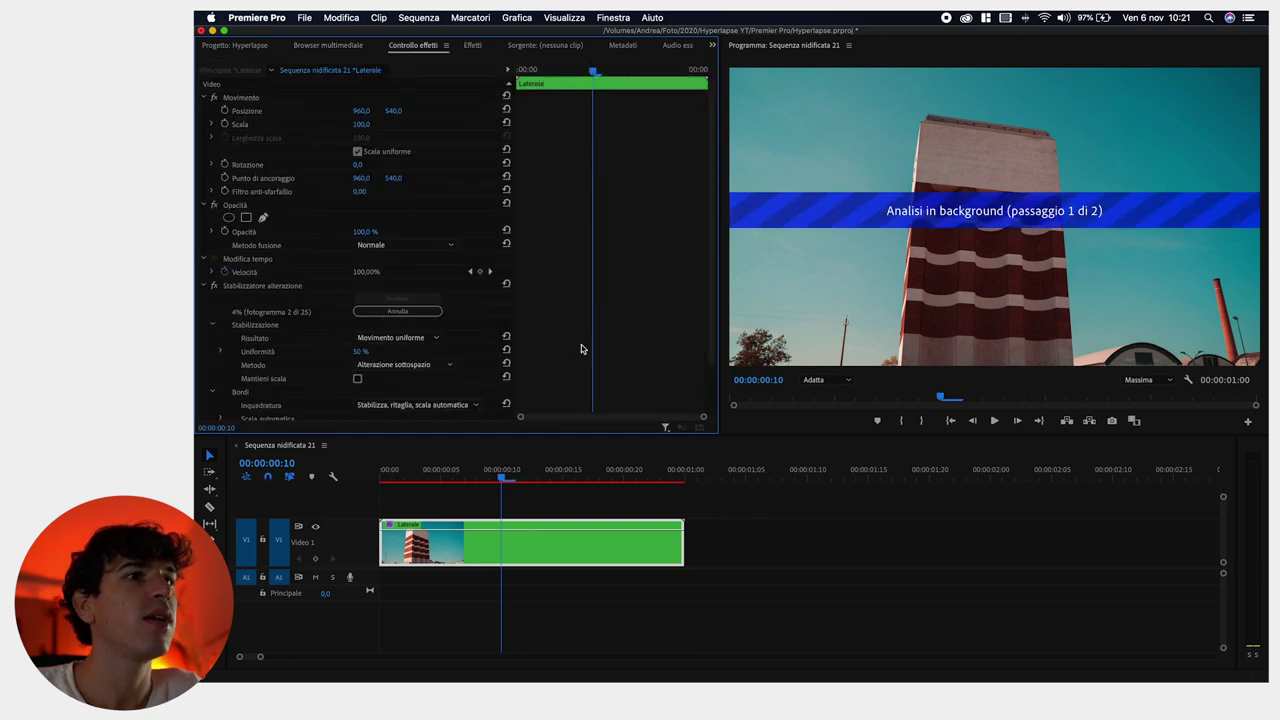
scroll(580, 348, down, 2)
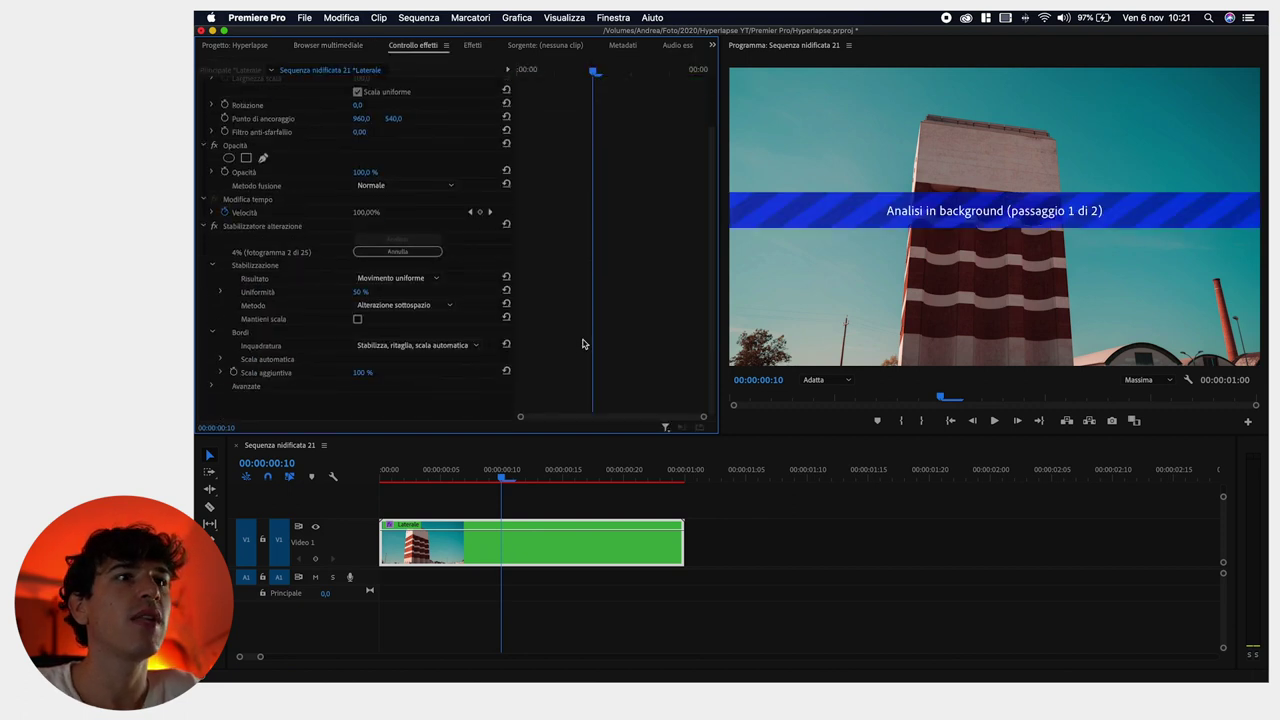
click(204, 227)
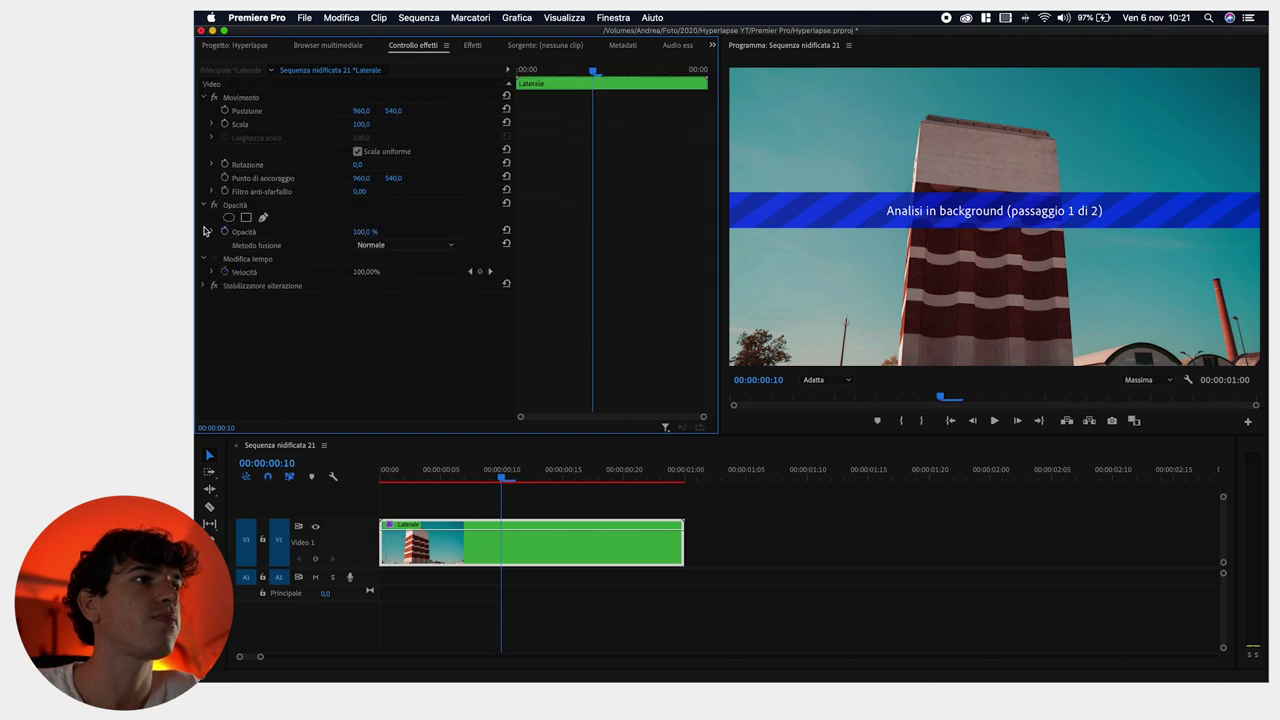
click(204, 260)
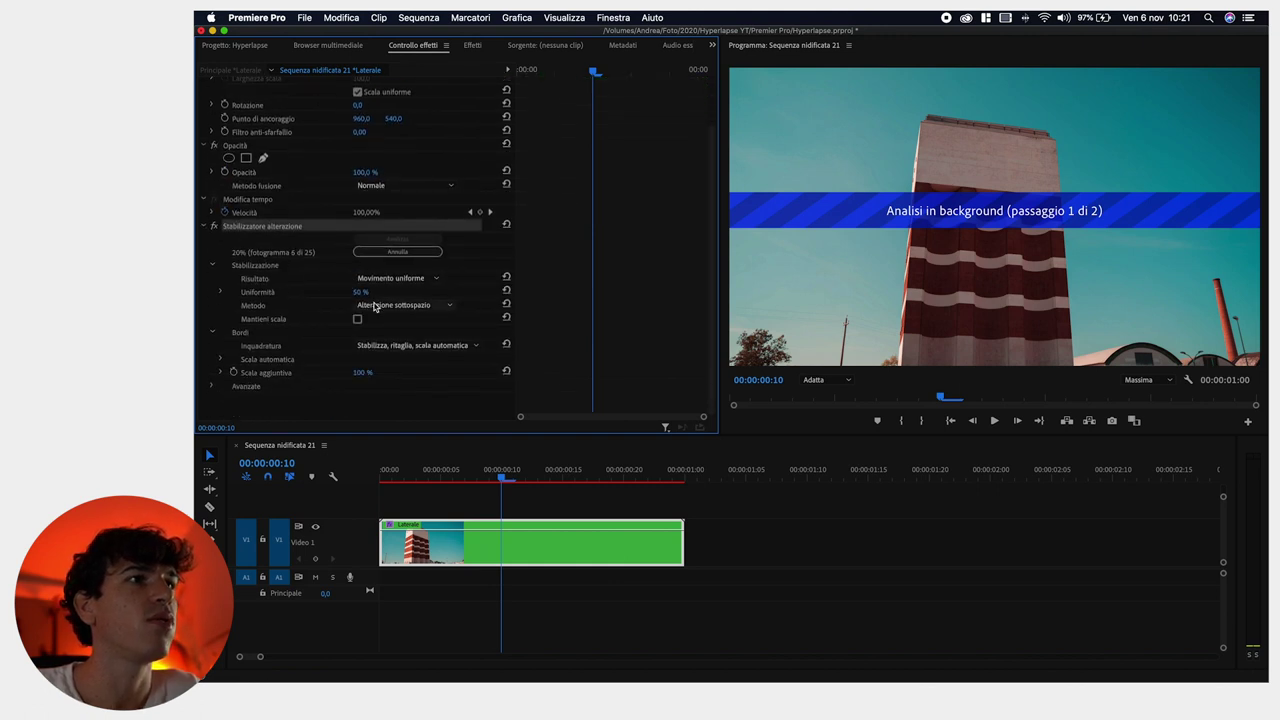
click(395, 278)
click(466, 303)
click(447, 305)
click(441, 331)
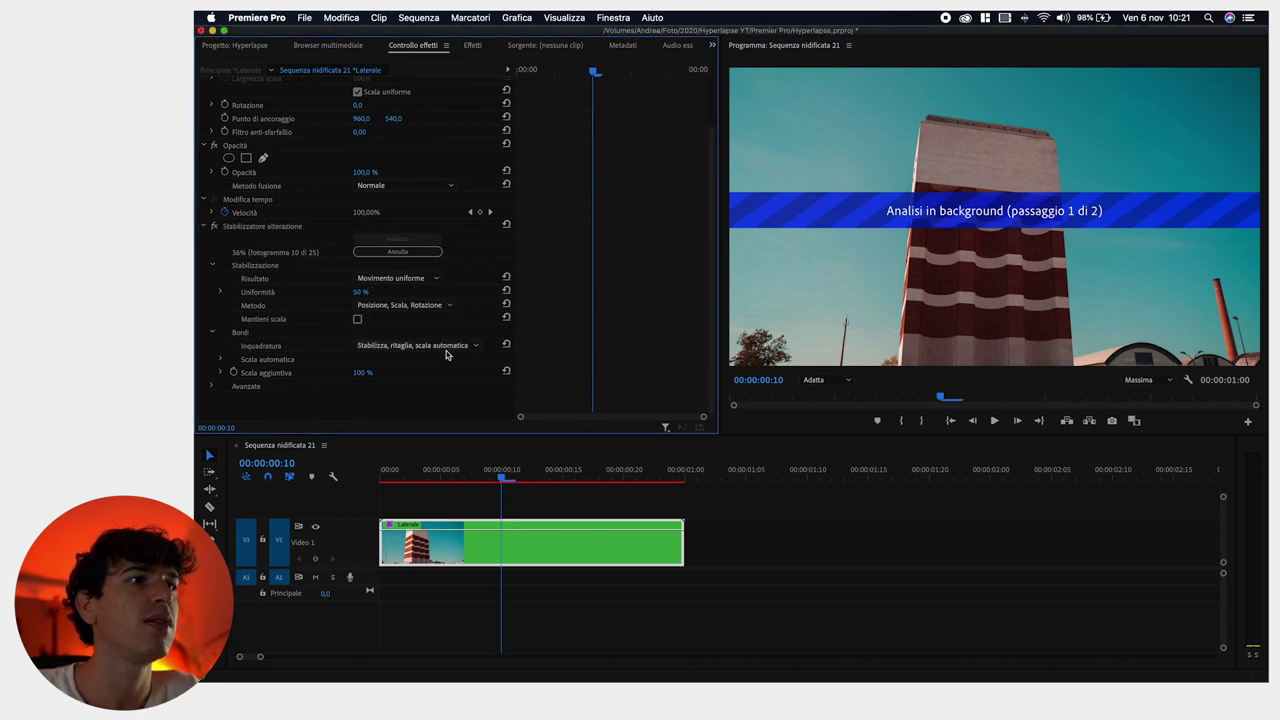
Set the stabilizer's Uniformità to 15 %
click(358, 293)
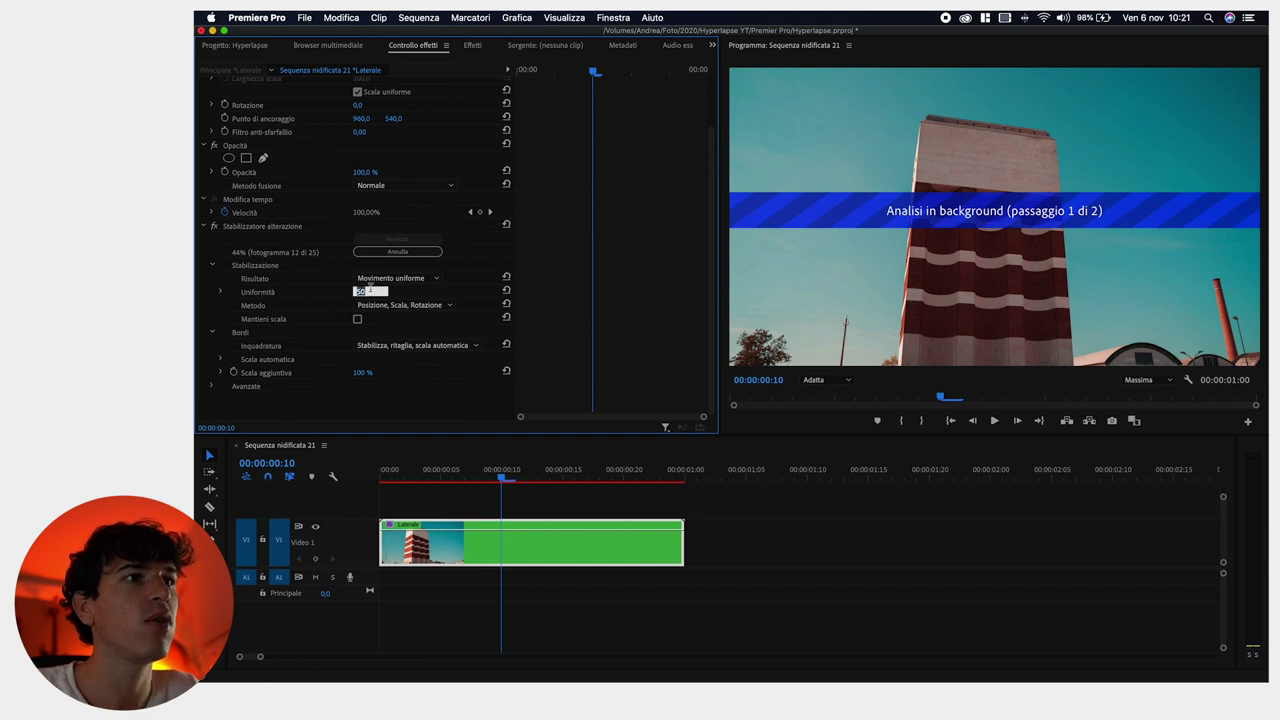
text(15)
key(Return)
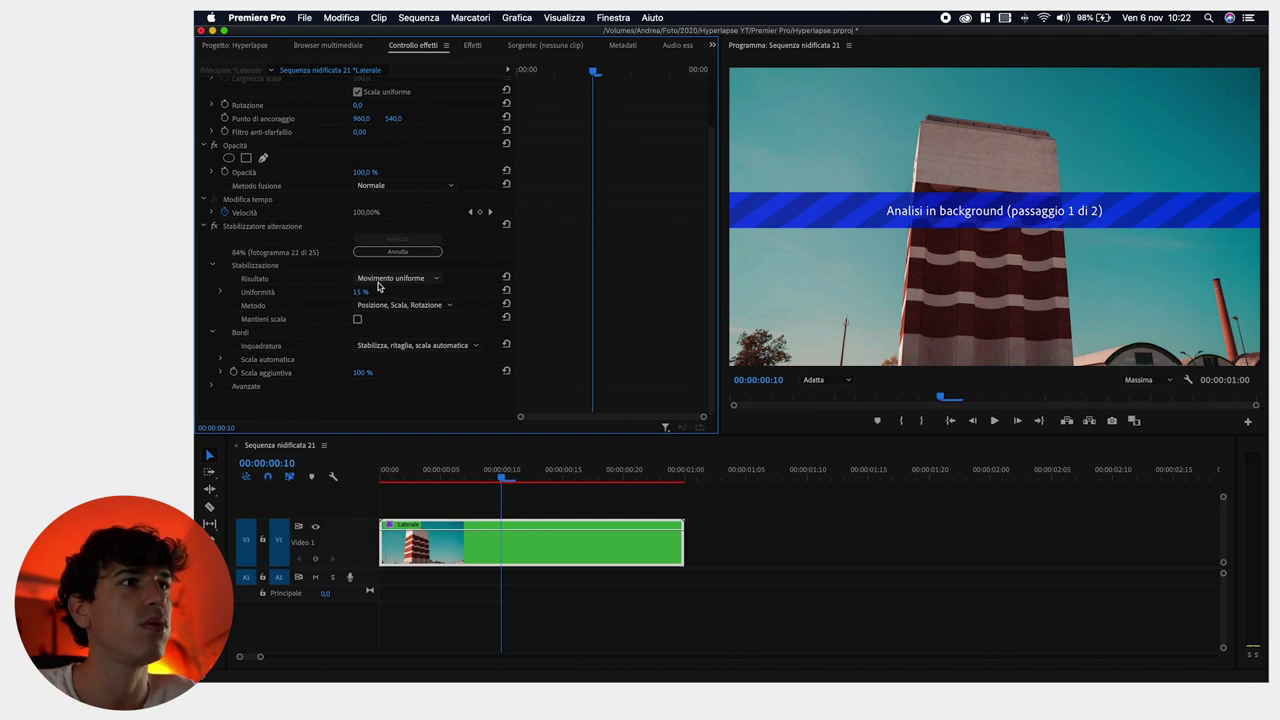
Play back the stabilized Laterale clip from the start to check its motion
key(space)
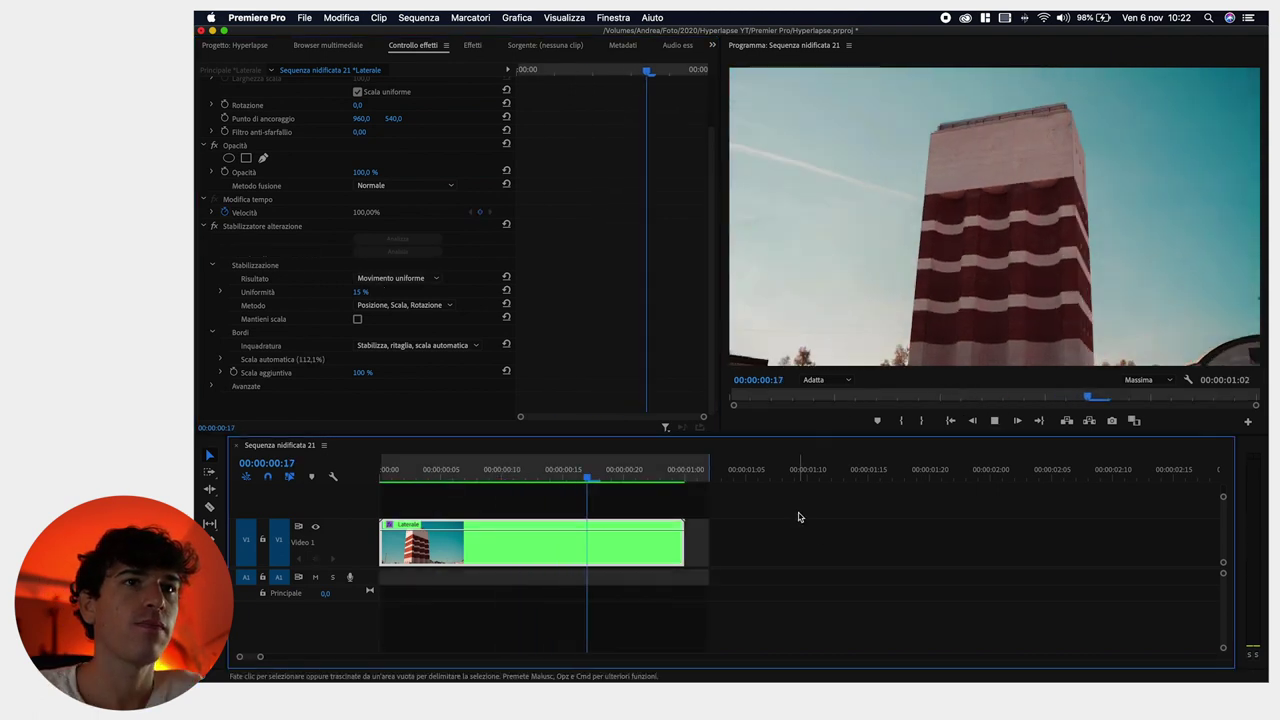
drag(615, 483, 348, 469)
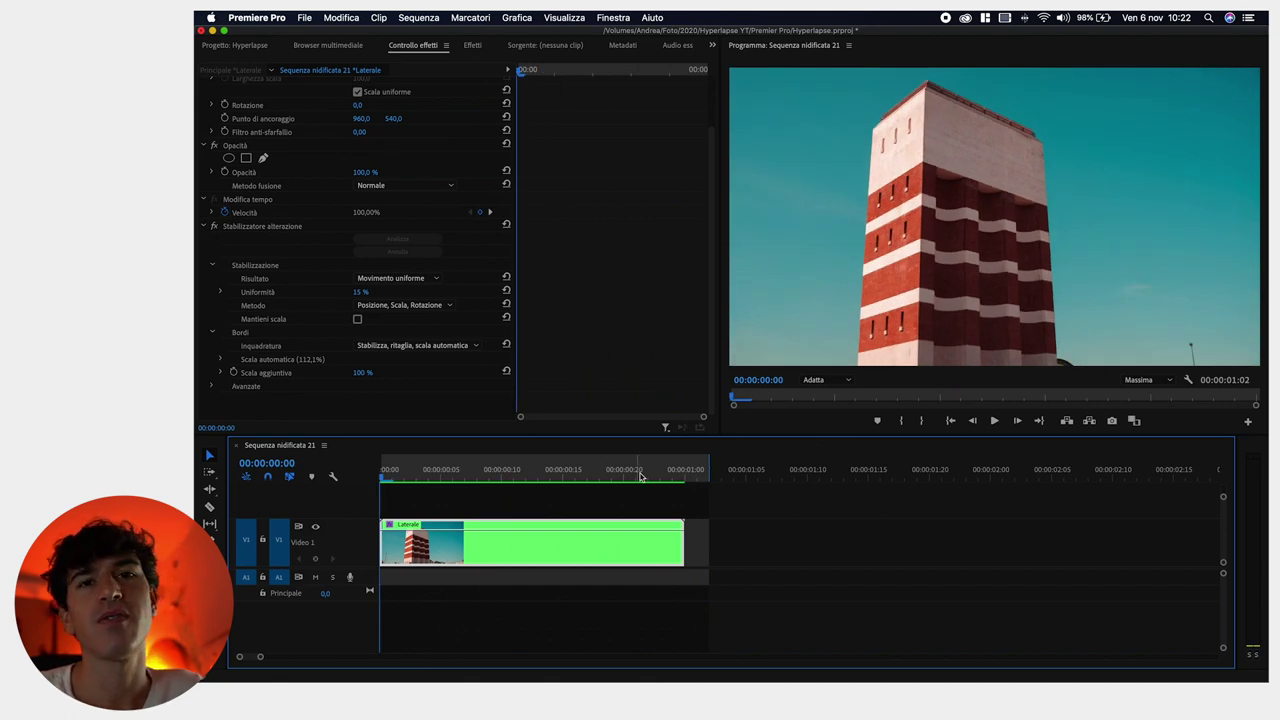
key(space)
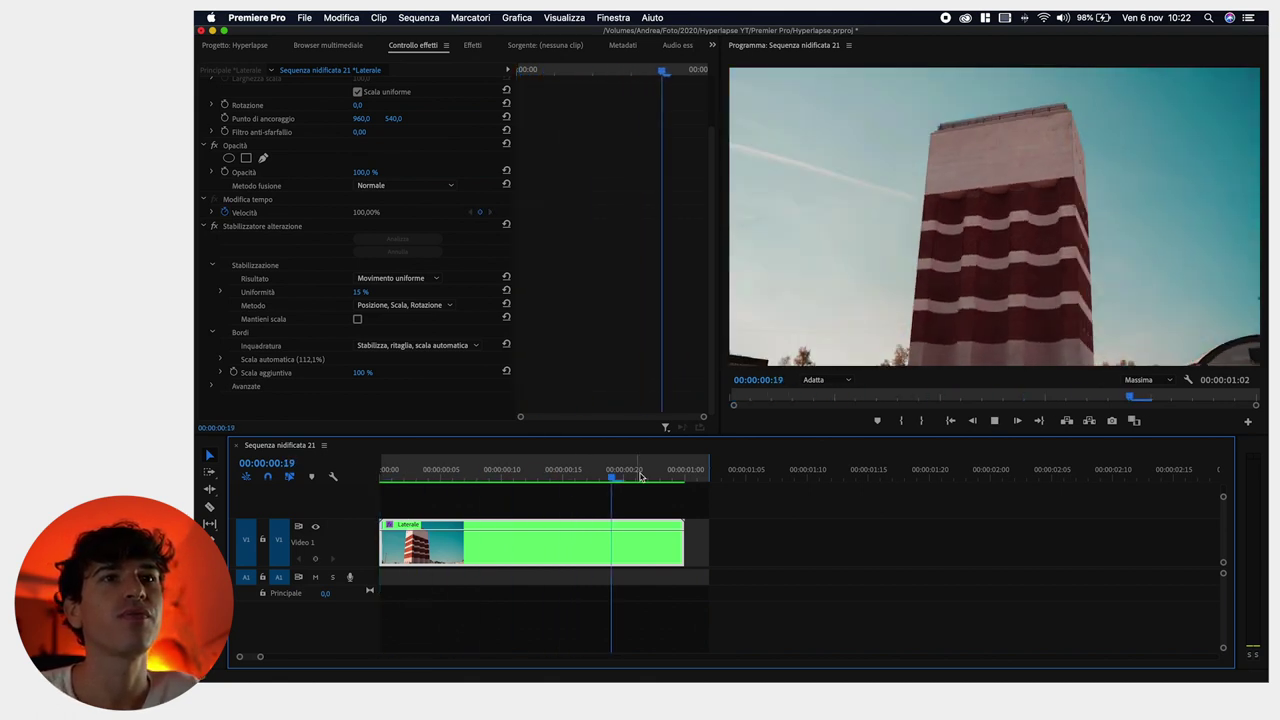
key(space)
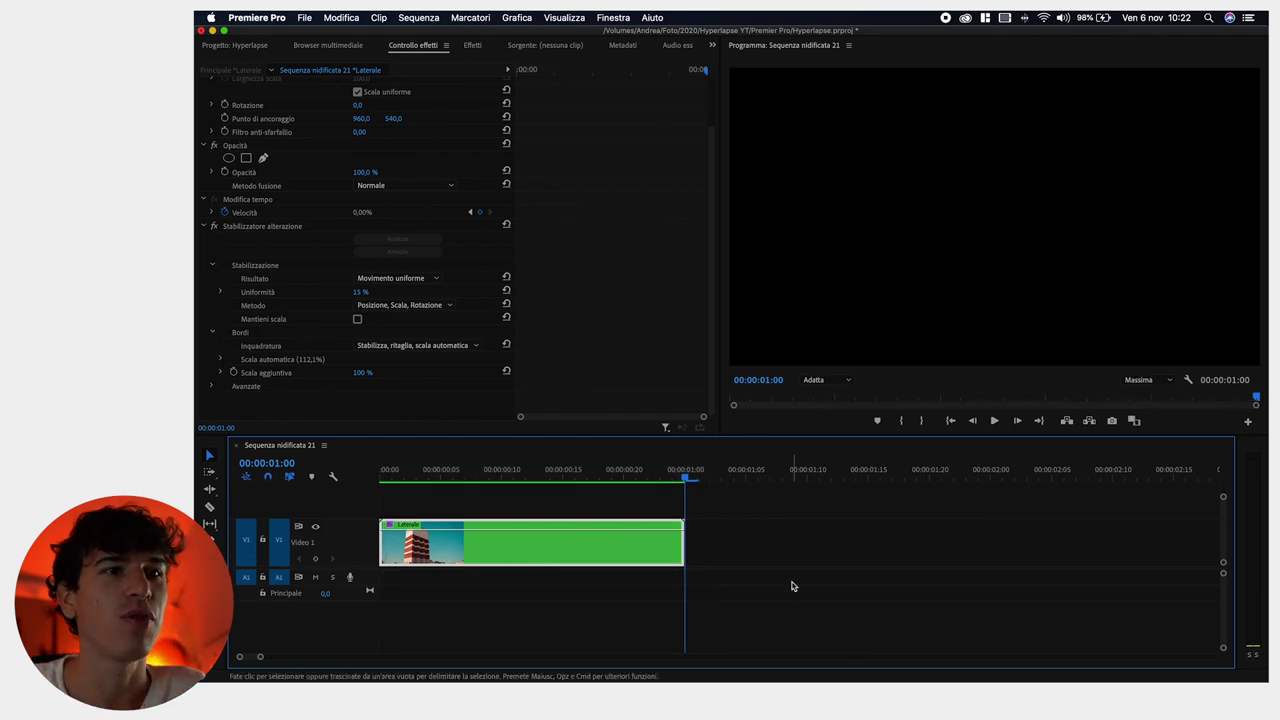
Place the Sequenza nidificata 08 clip on track V1 directly against the end of the Laterale clip
click(733, 478)
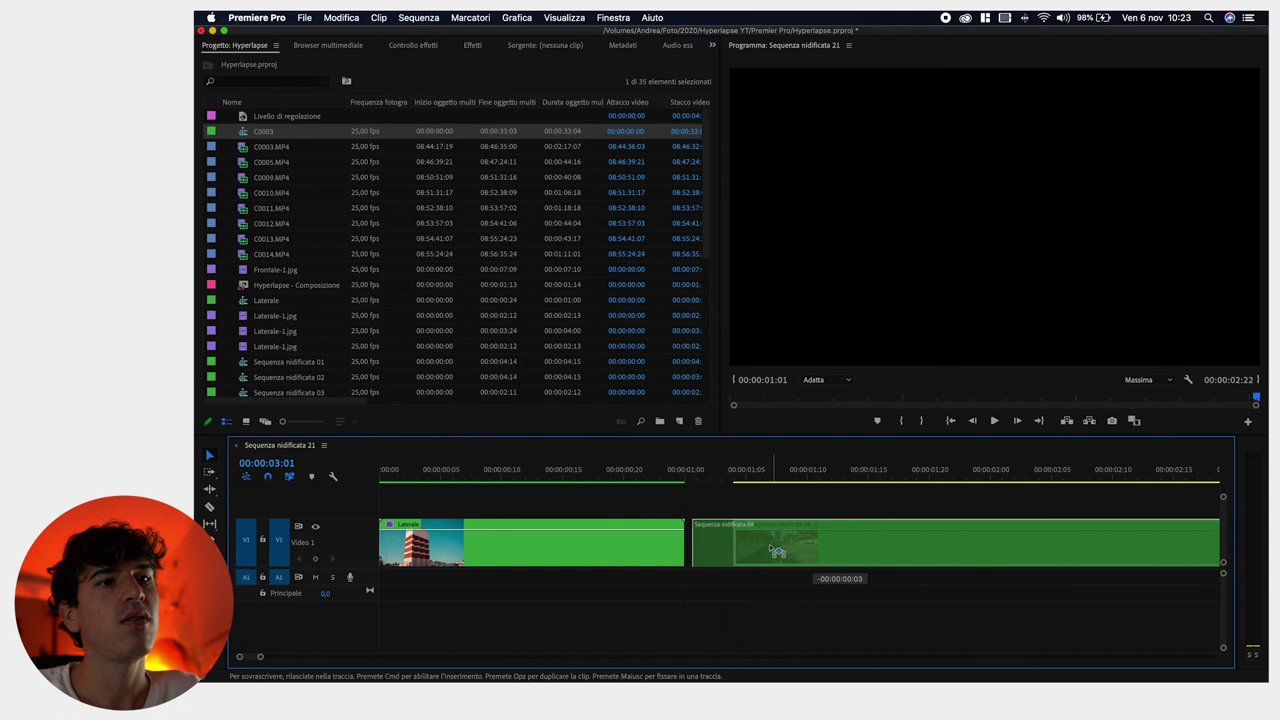
drag(800, 545, 771, 548)
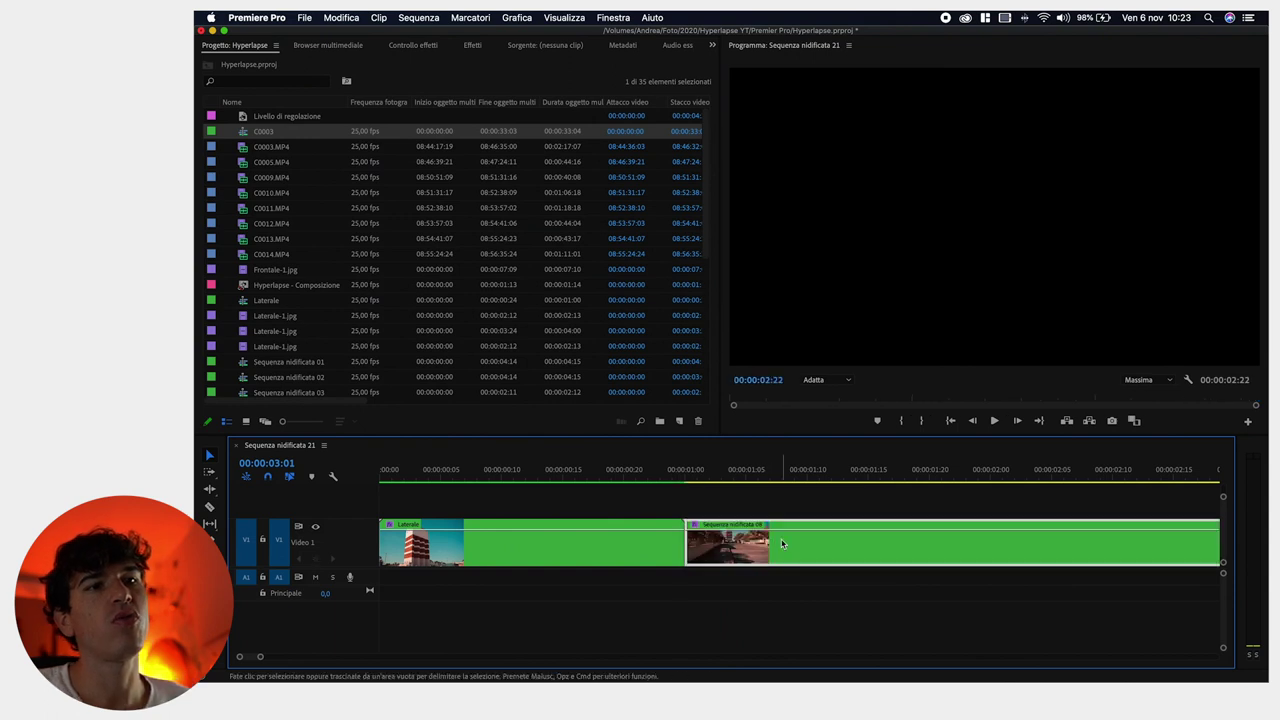
key(minus)
key(minus)
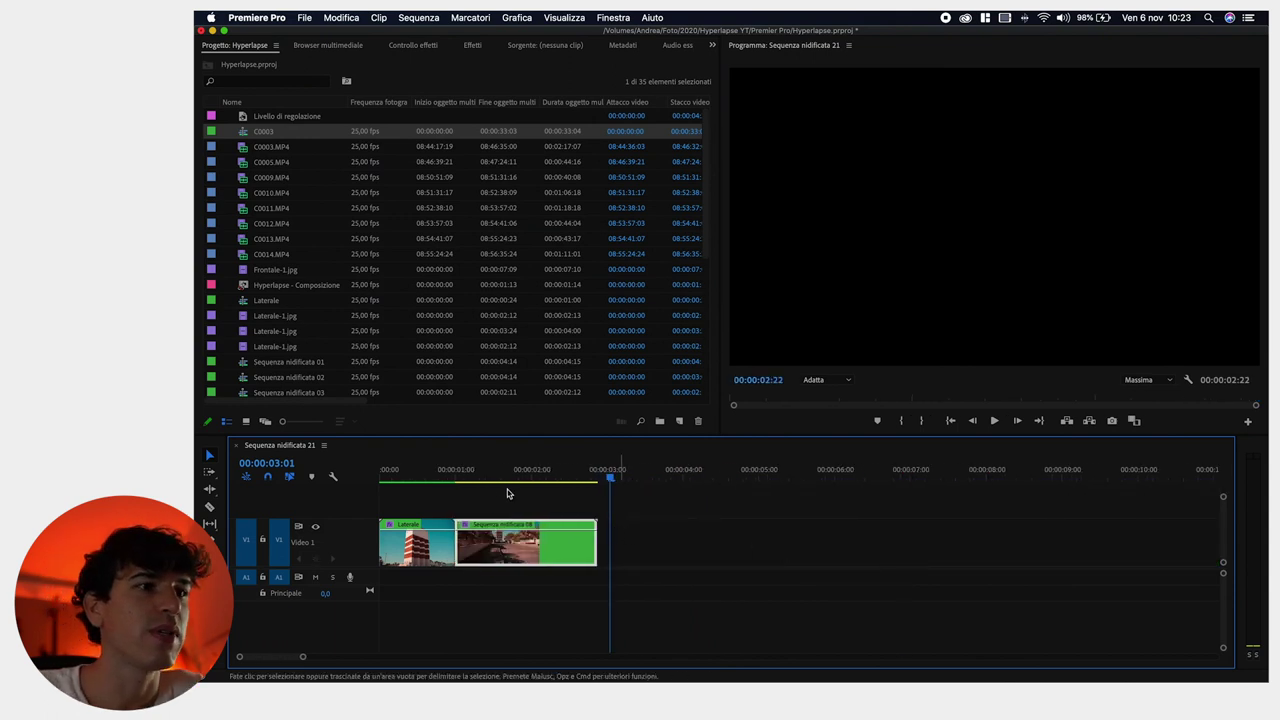
Open Sequenza nidificata 08 to view its source images and play the frontal hyperlapse
drag(426, 478, 459, 480)
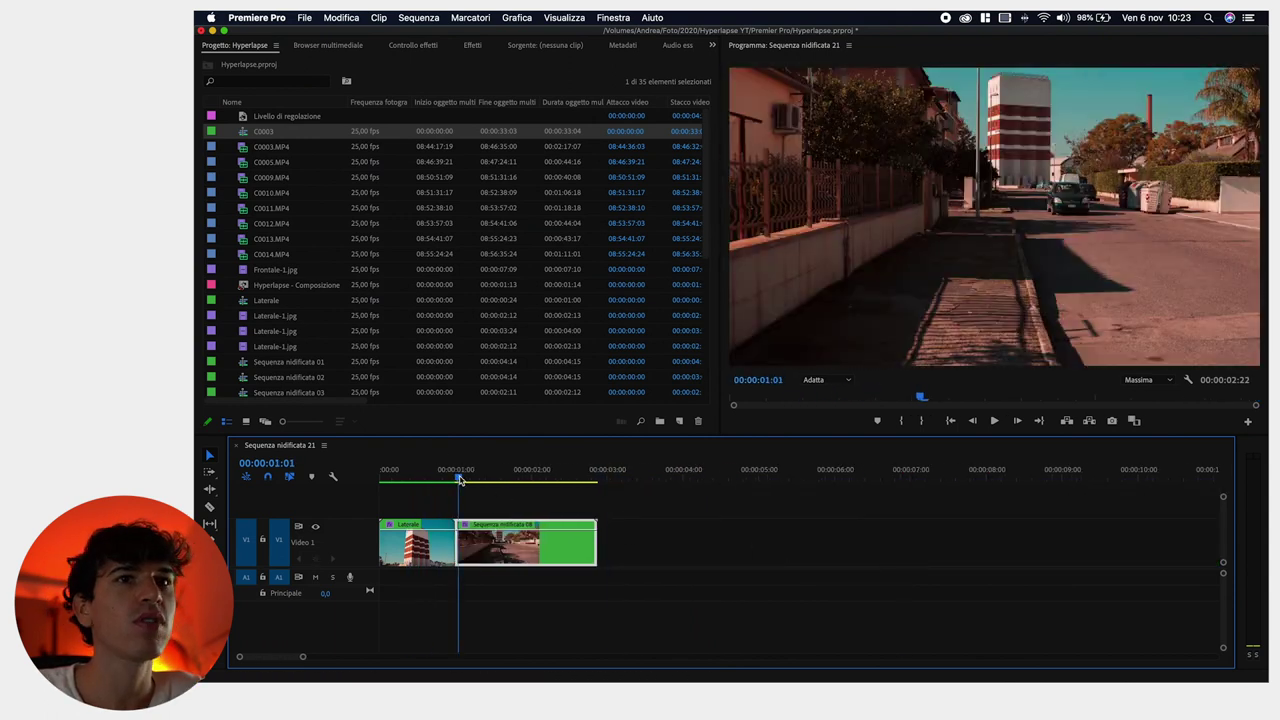
double_click(520, 545)
key(space)
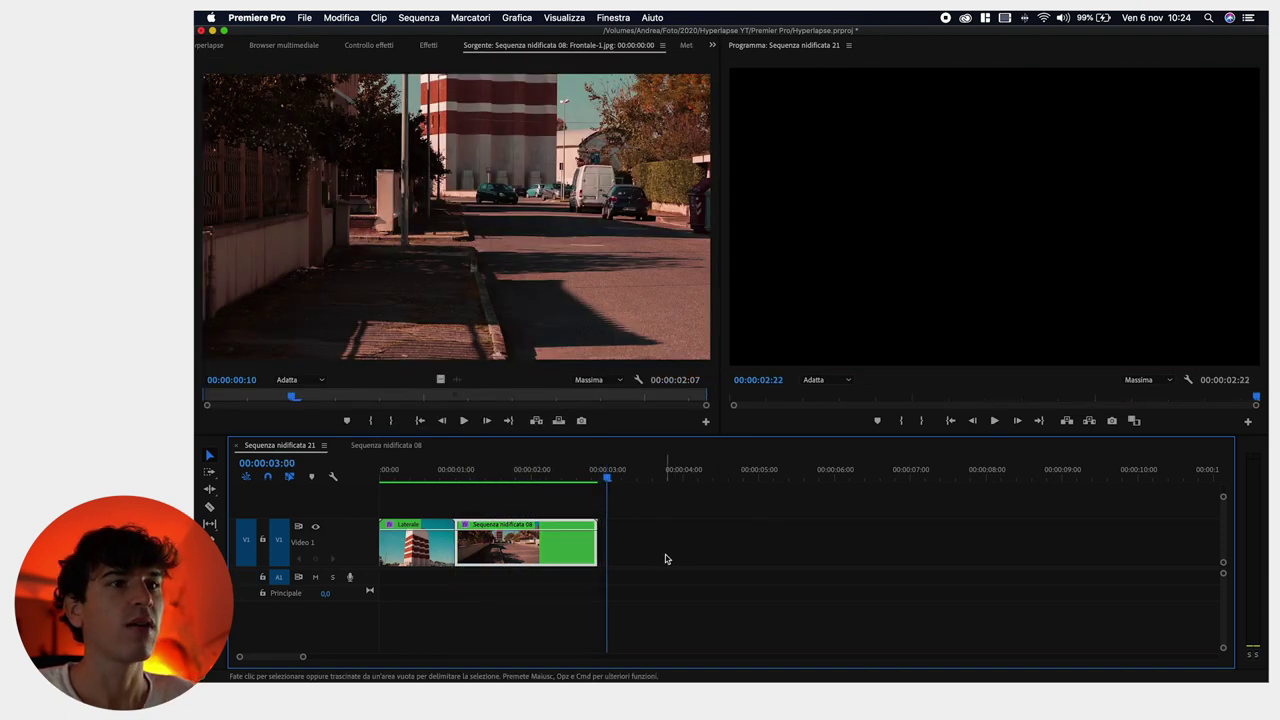
Play Sequenza nidificata 21 from the beginning in a maximized program view
key(Home)
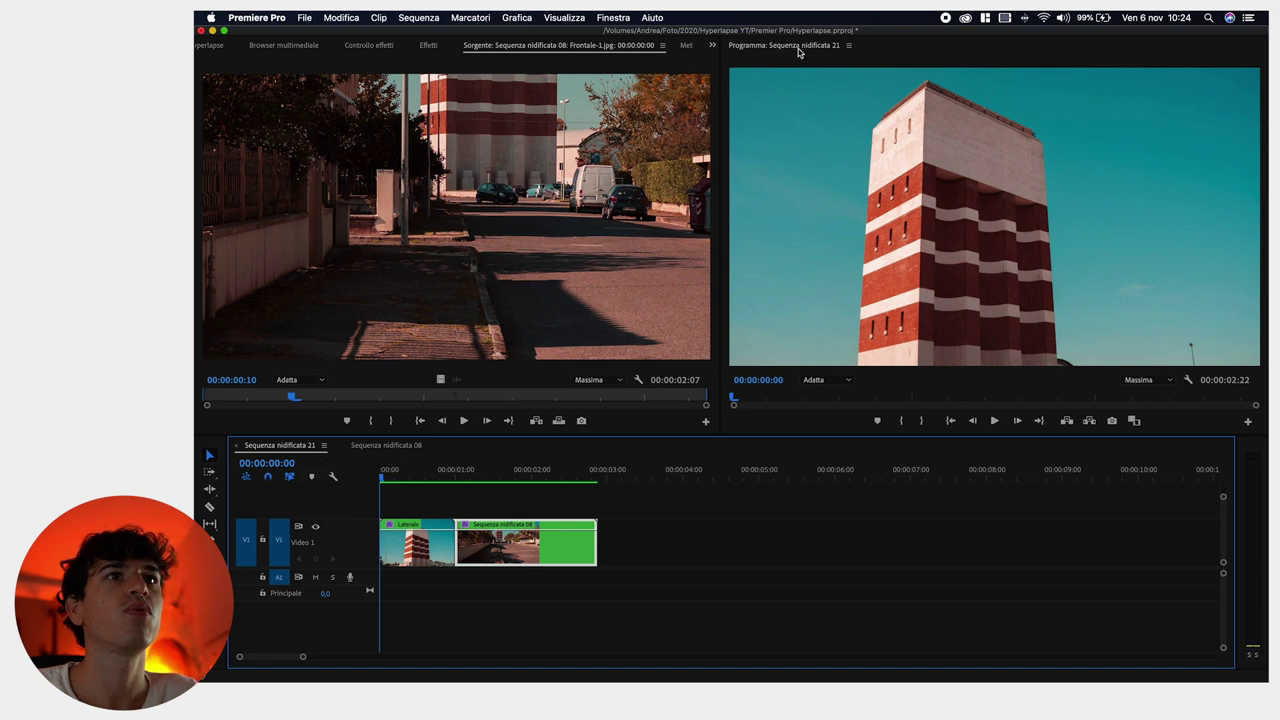
key(grave)
key(space)
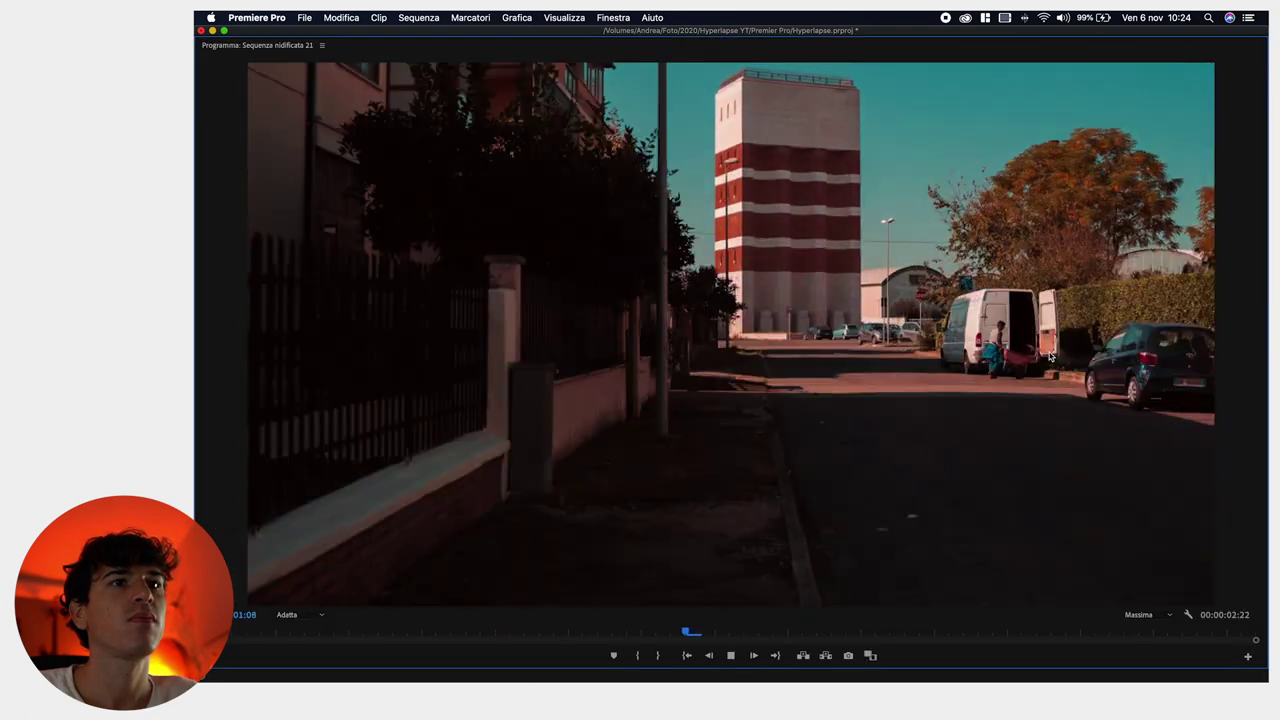
Restore the normal panel layout and scrub through the frontal hyperlapse clip in Sequenza nidificata 21
key(grave)
click(523, 480)
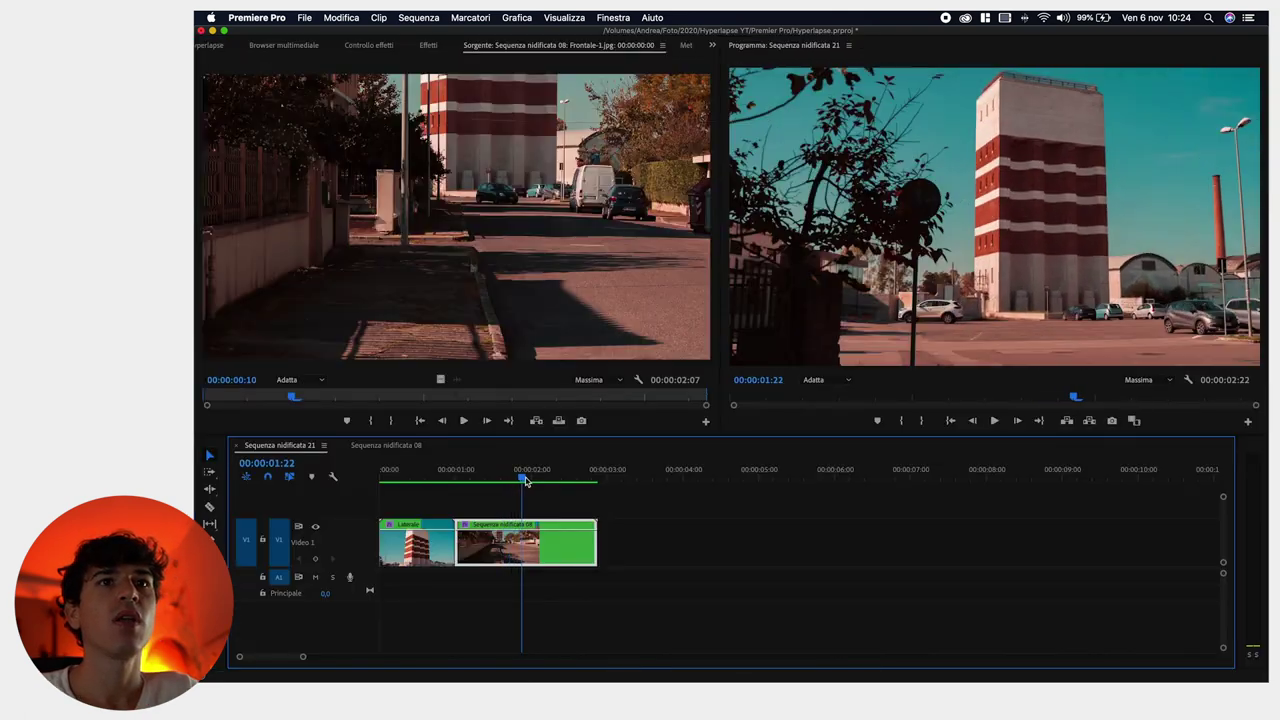
drag(525, 481, 591, 480)
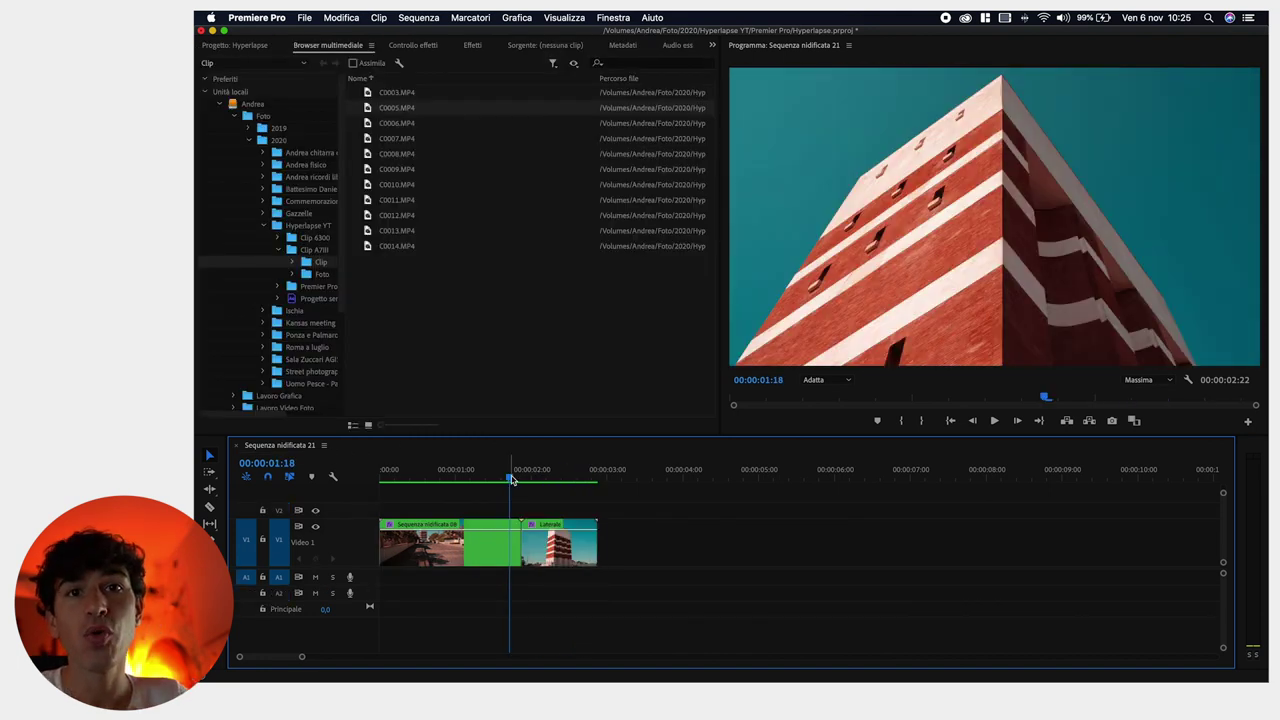
Add C0005.MP4 to track V1 after the existing clips, leaving a gap before it
key(End)
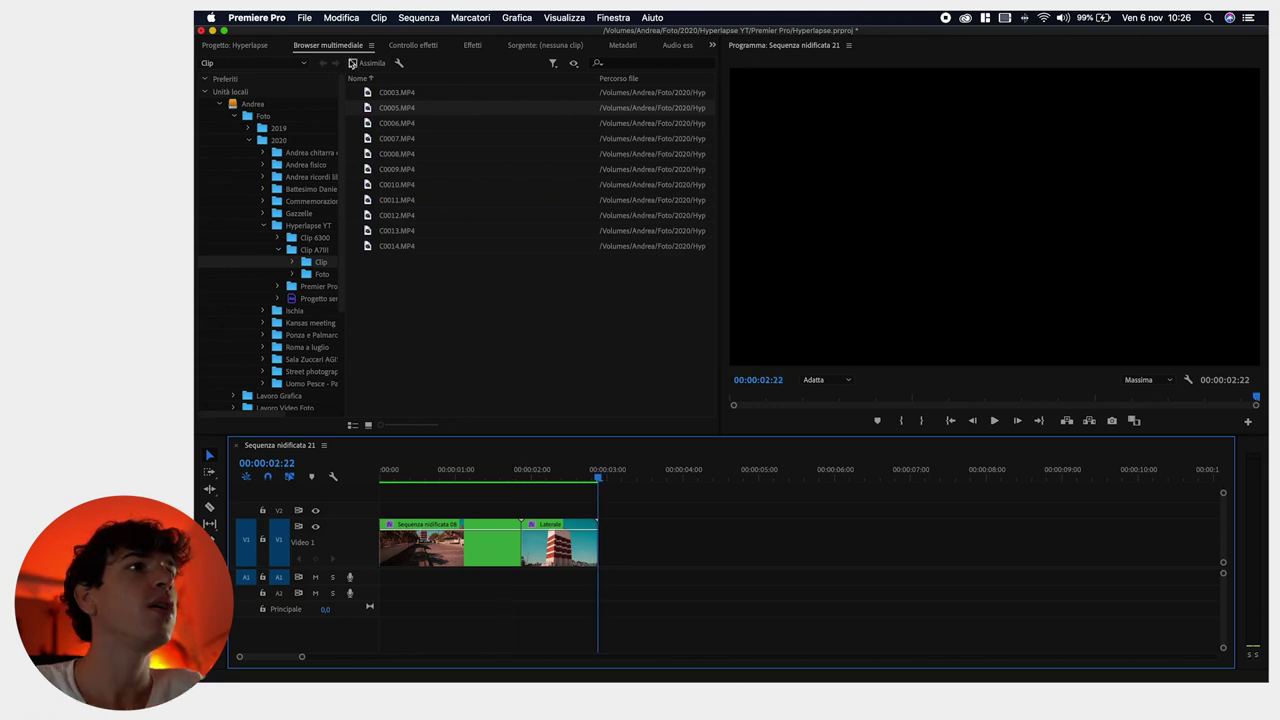
drag(397, 107, 600, 538)
scroll(654, 541, down, 5)
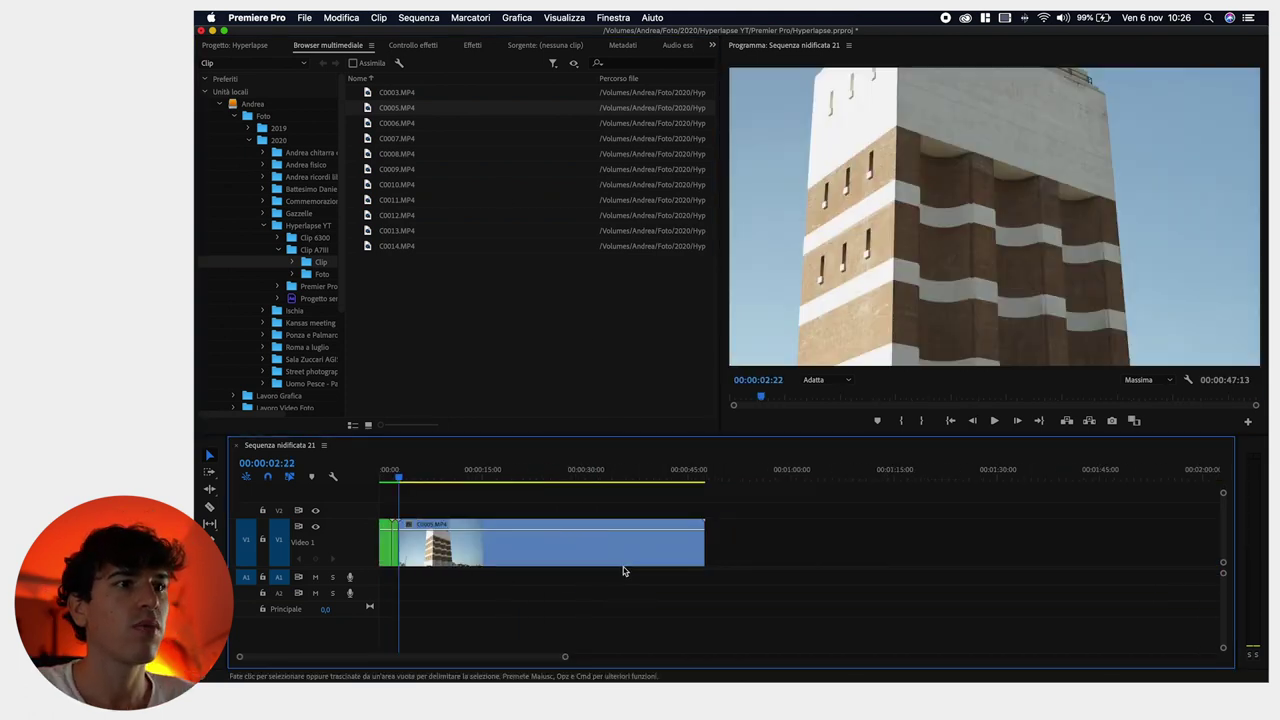
drag(613, 566, 737, 566)
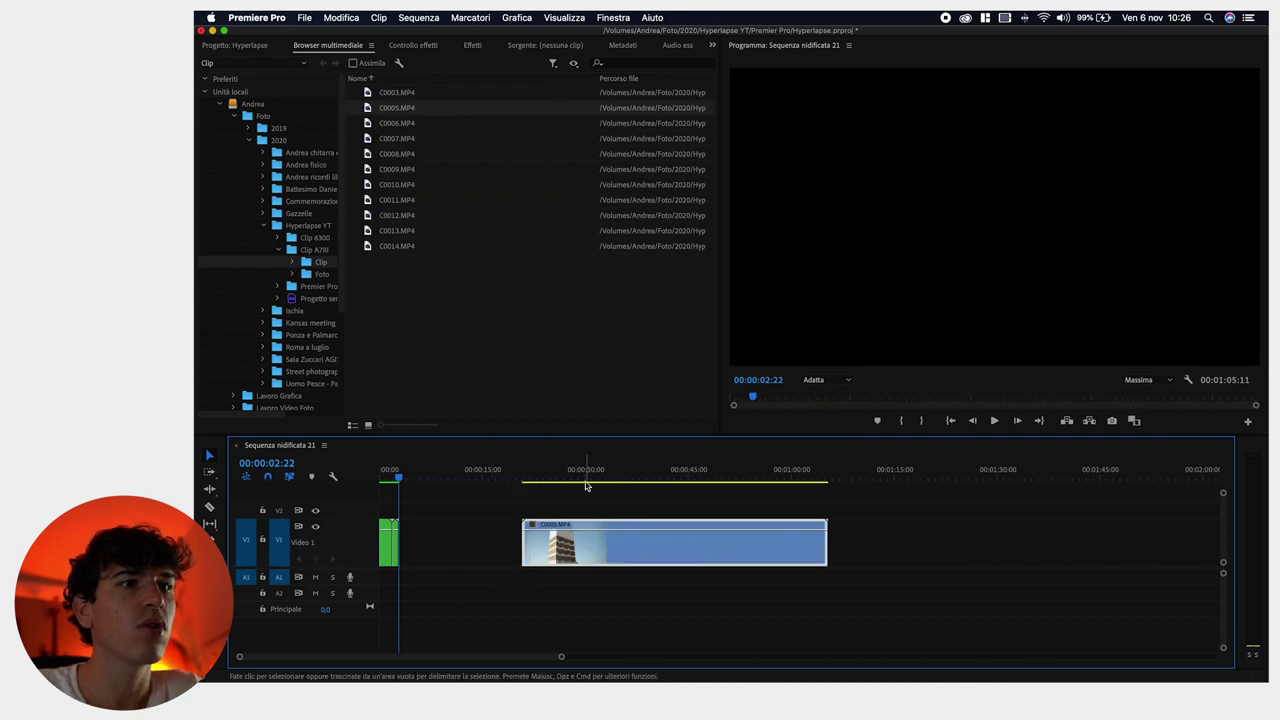
Set the scale of the C0005.MP4 clip to 50
click(584, 471)
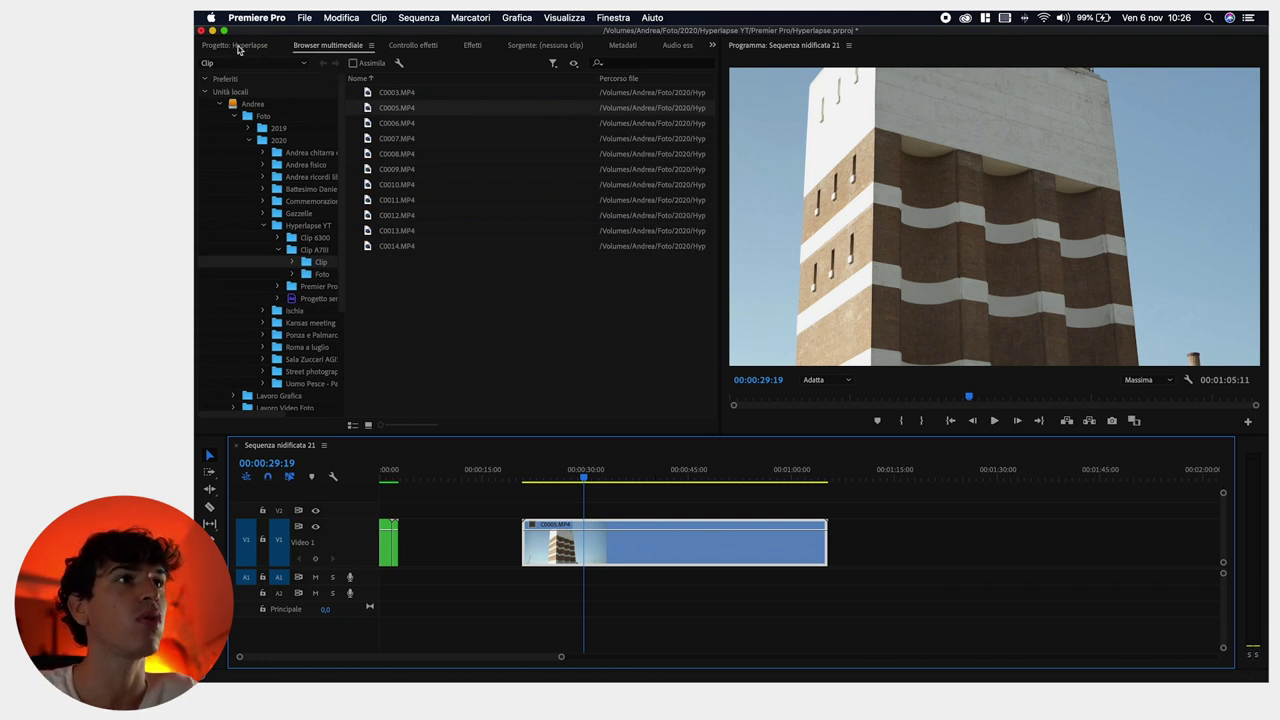
click(404, 47)
click(362, 124)
text(50)
key(Return)
Trim the start of C0005.MP4 to 00:00:26:12 and its end to about 00:01:01:23
drag(523, 481, 560, 481)
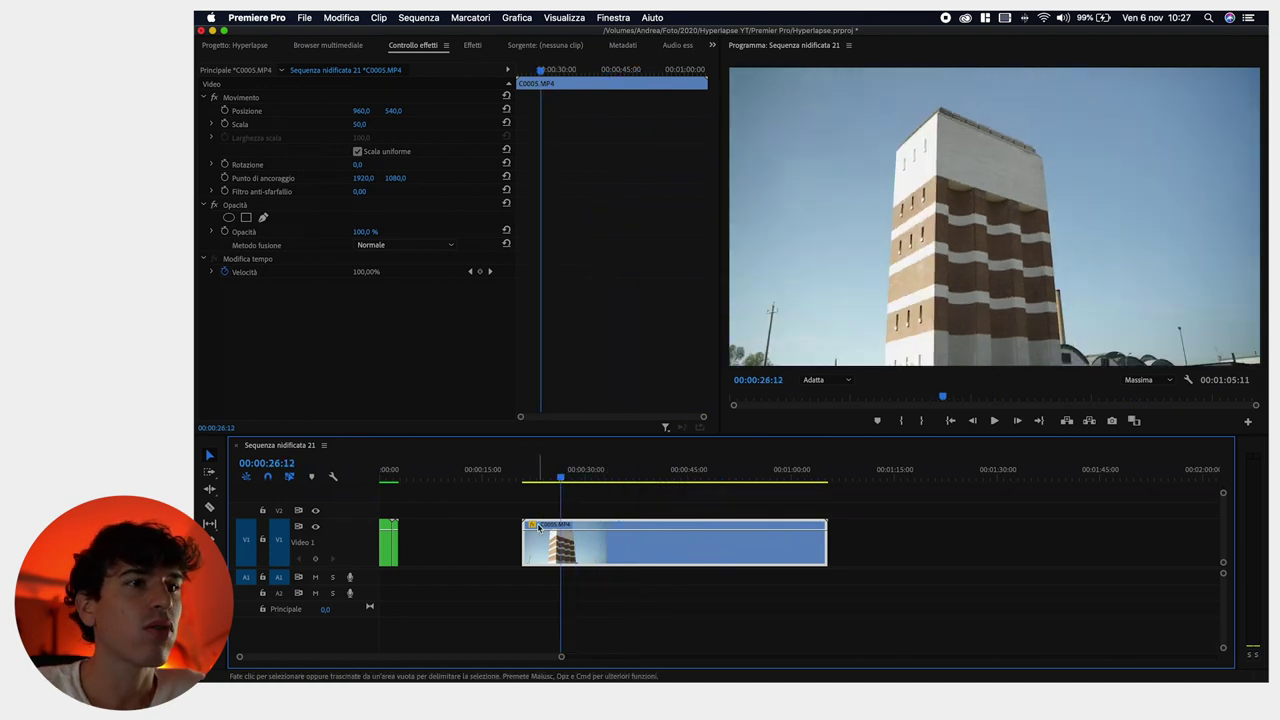
drag(524, 535, 561, 535)
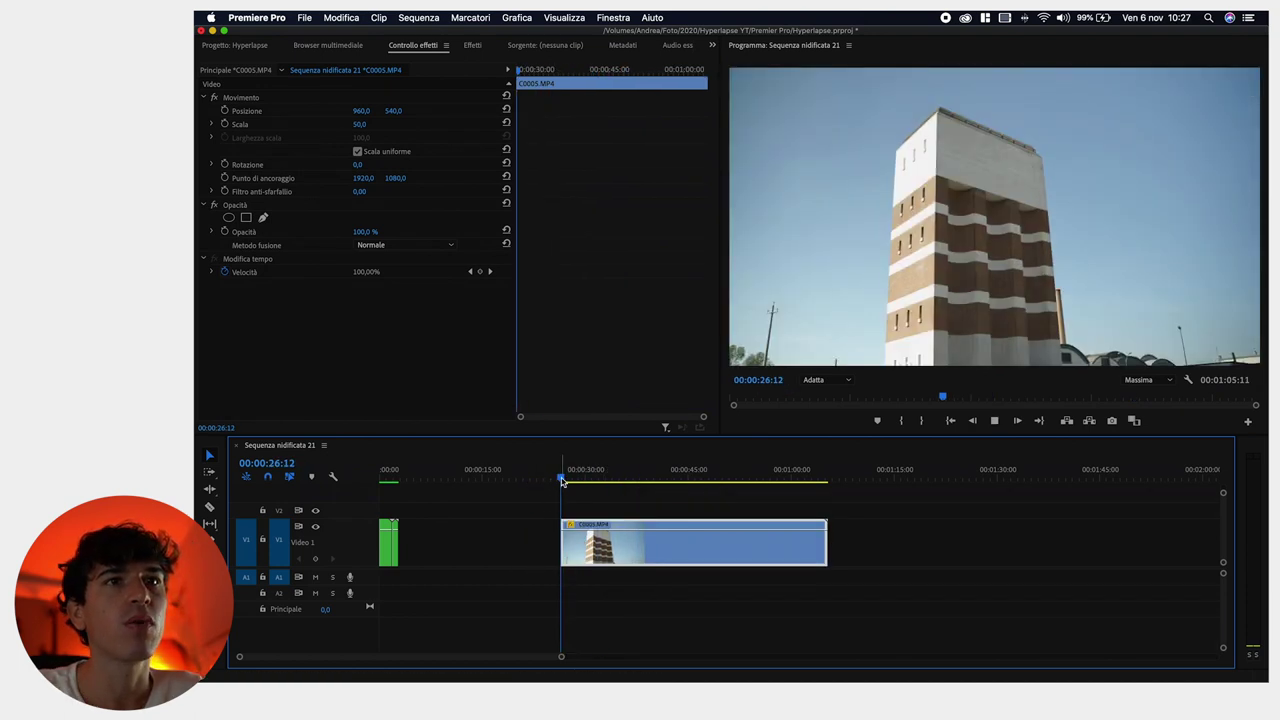
click(777, 480)
drag(783, 478, 807, 480)
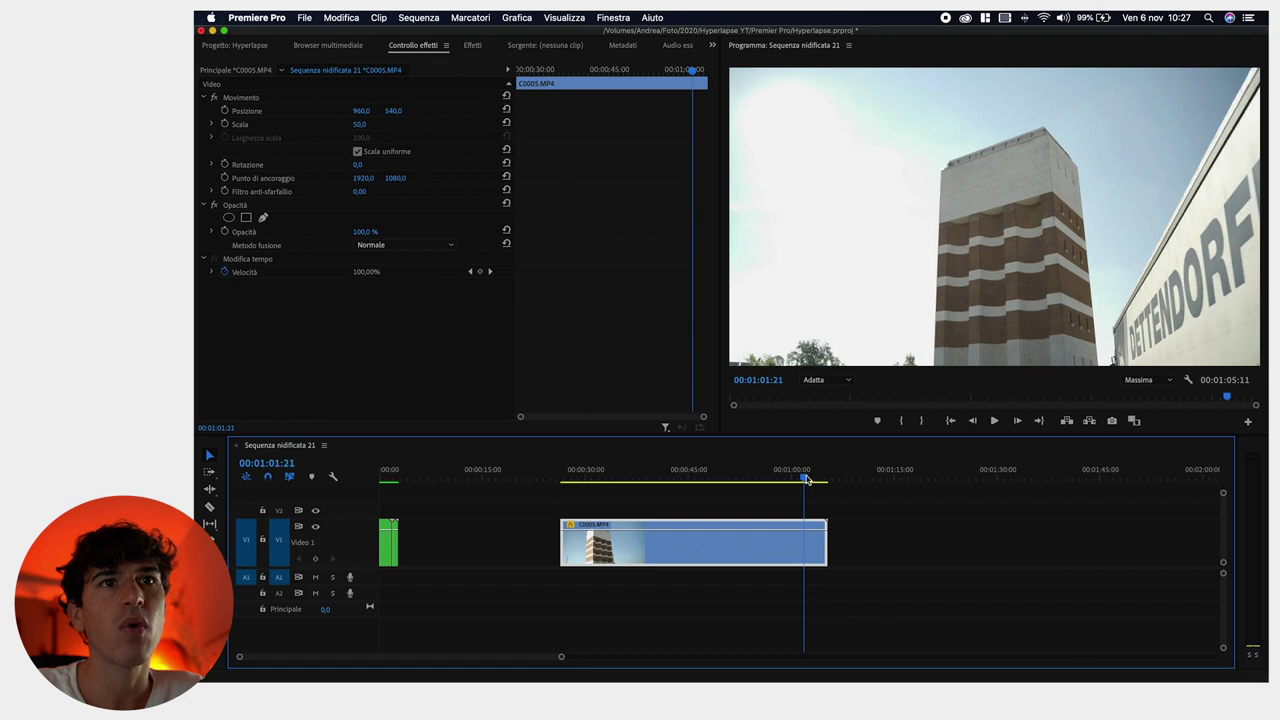
key(w)
Speed up C0005.MP4 to 1000% and shorten its duration further to about 00:00:02:13
click(596, 479)
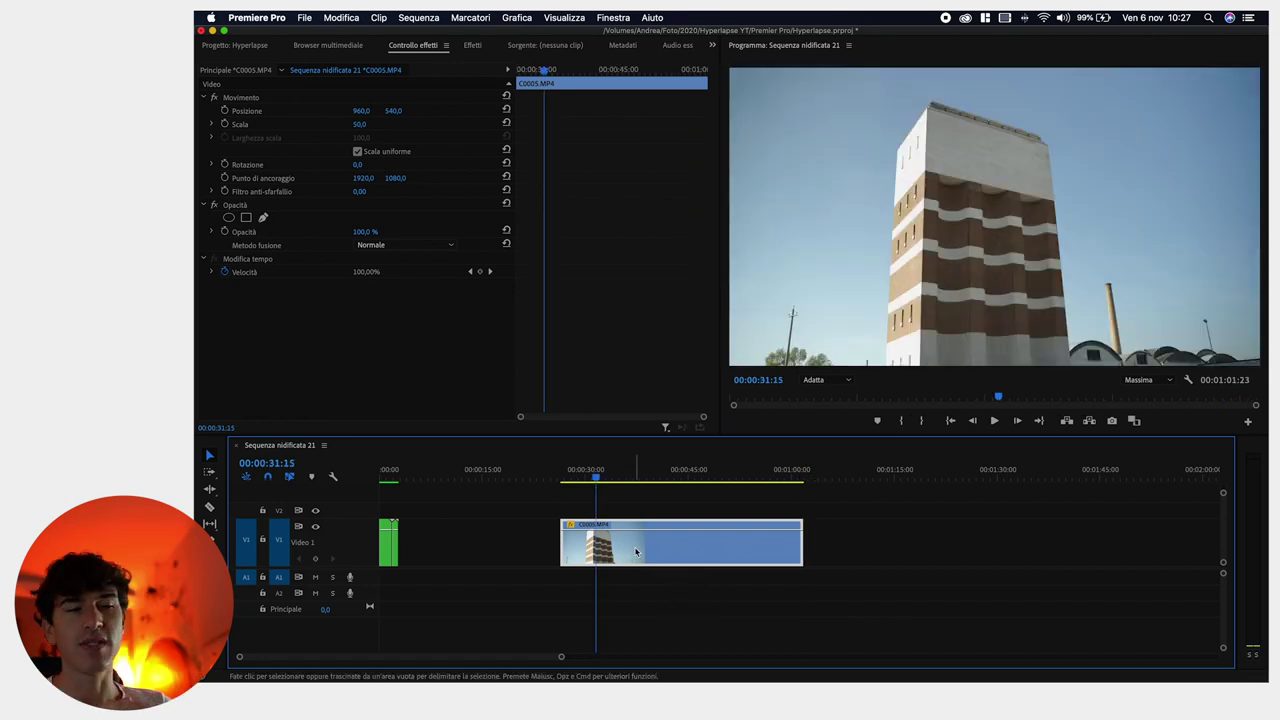
key(super+r)
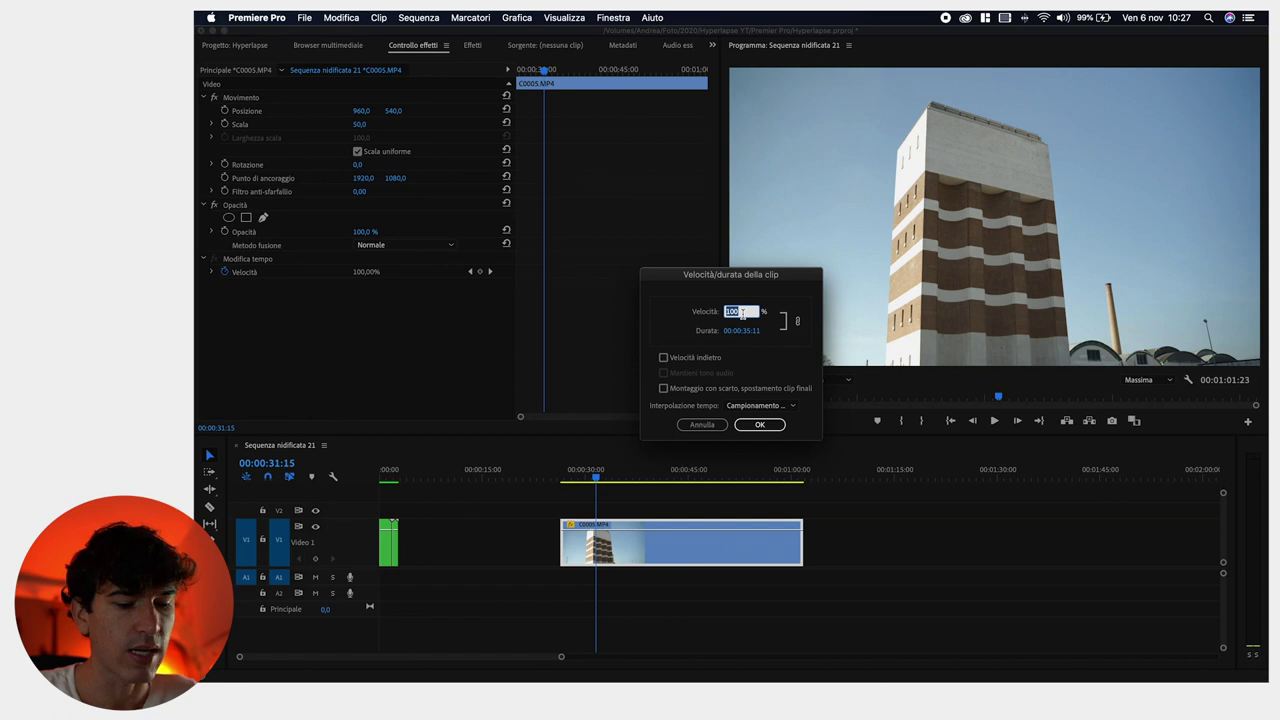
text(100)
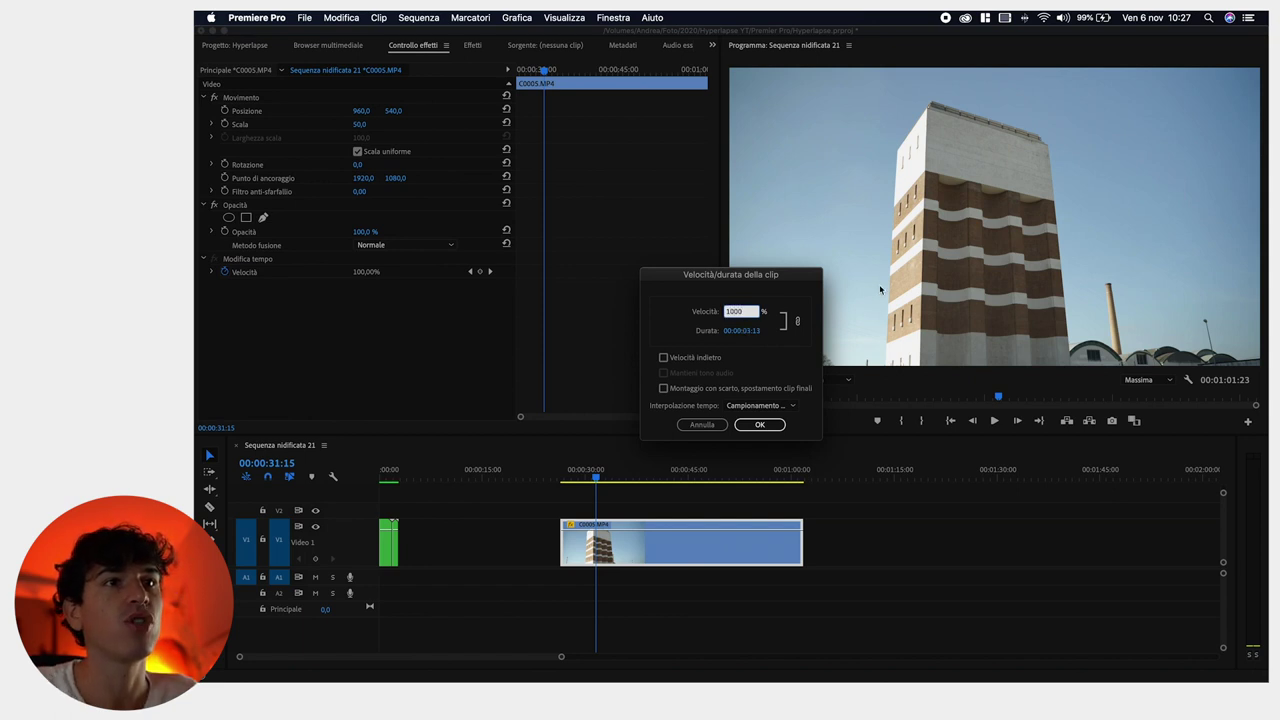
click(752, 337)
drag(750, 334, 746, 344)
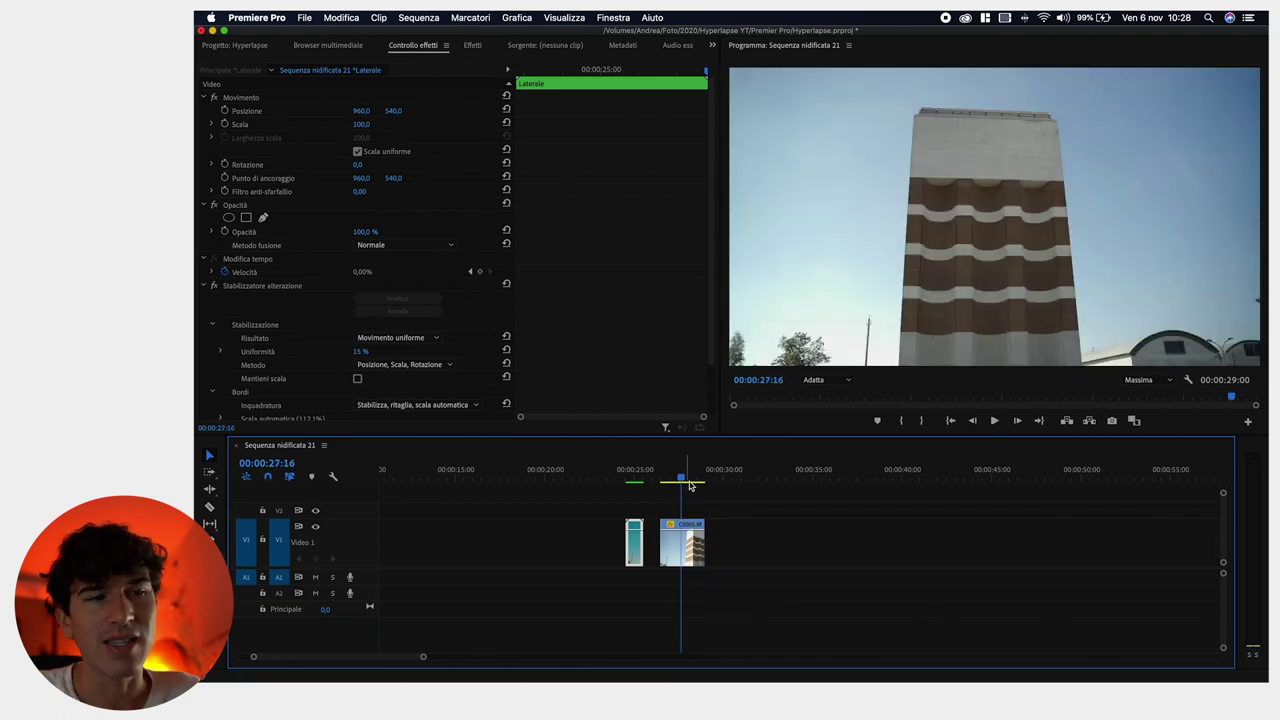
Nest the sped-up C0005.MP4 clip, keeping the suggested sequence name
click(676, 548)
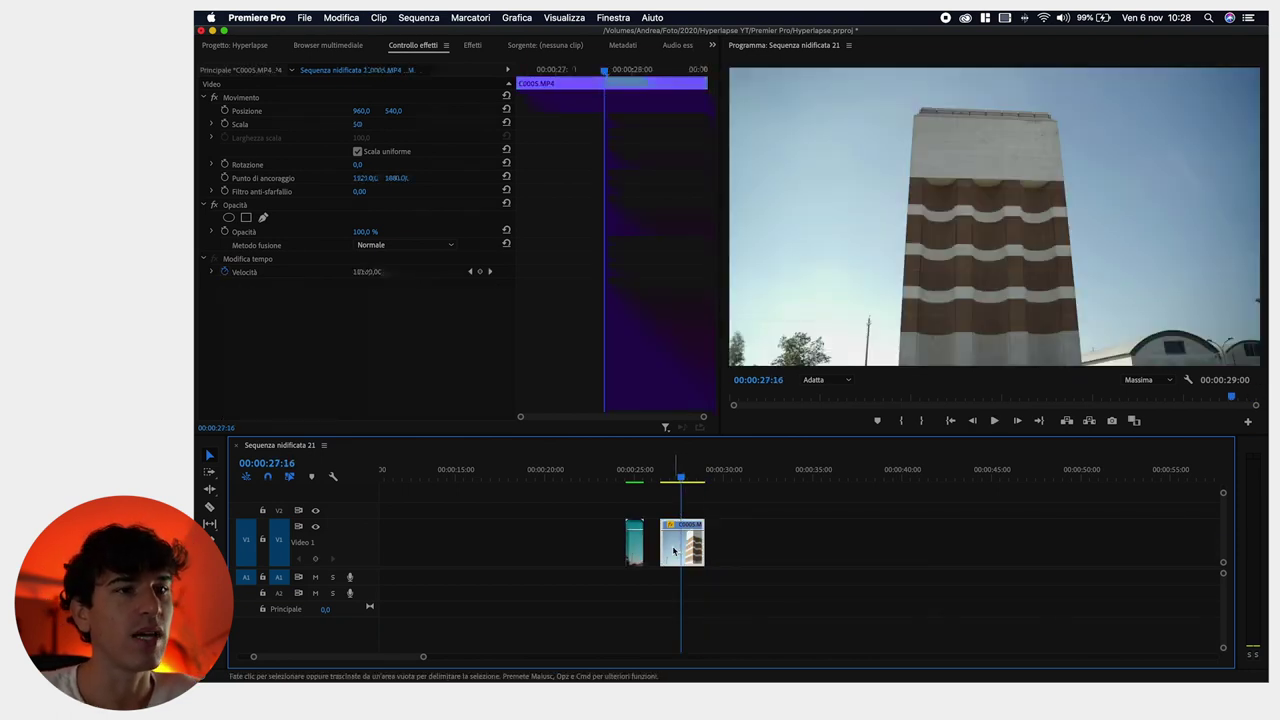
right_click(676, 548)
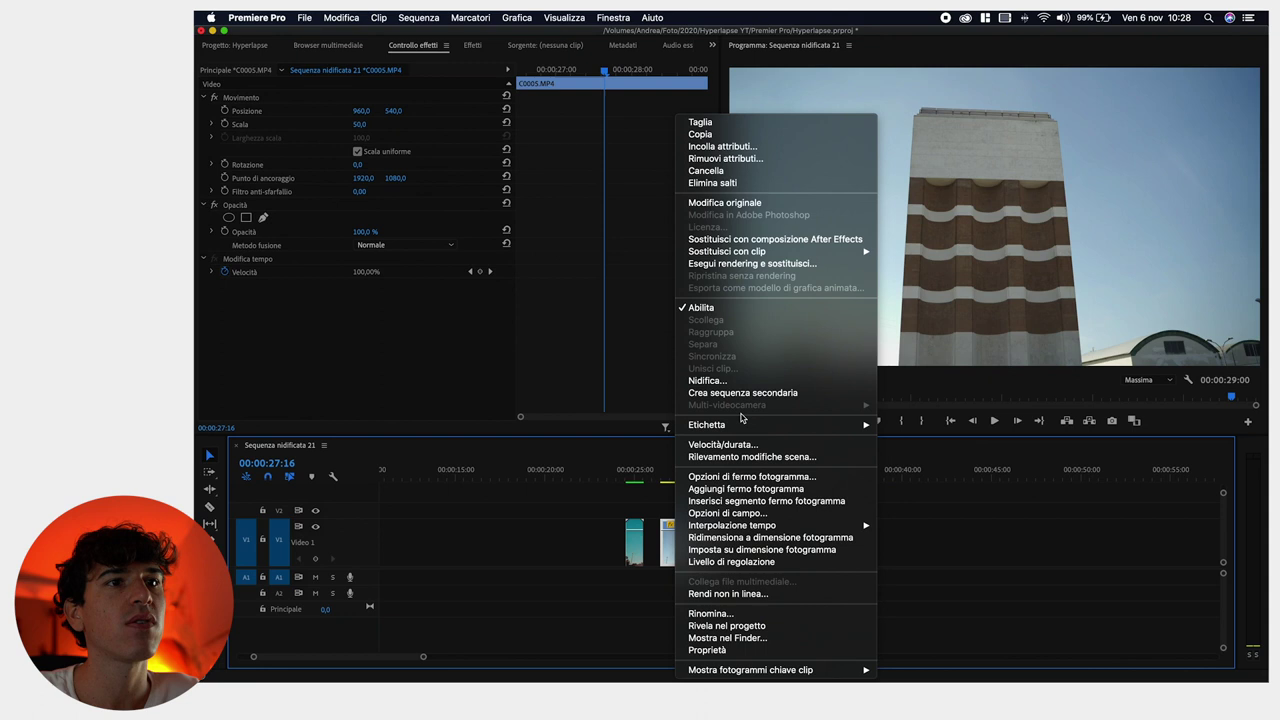
click(737, 381)
key(Return)
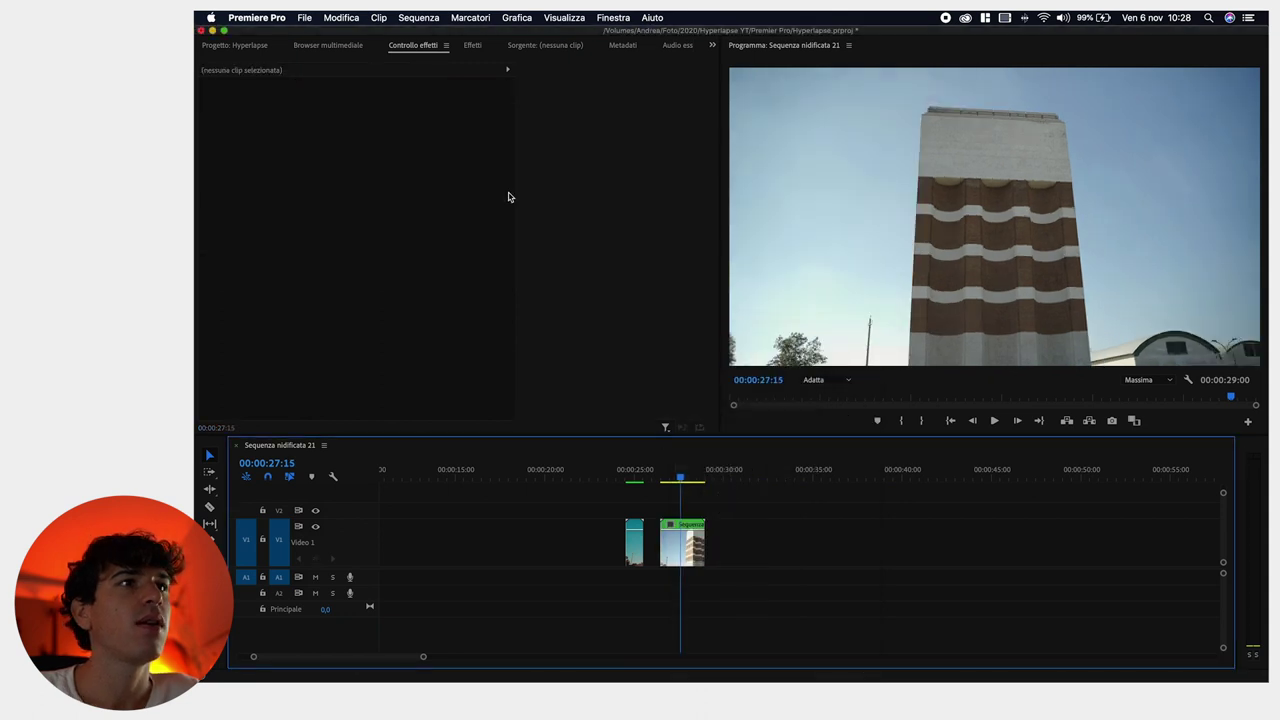
Apply Stabilizzatore alterazione to the newly nested clip, using the Posizione, Scala, Rotazione method and 15% Uniformità
click(474, 46)
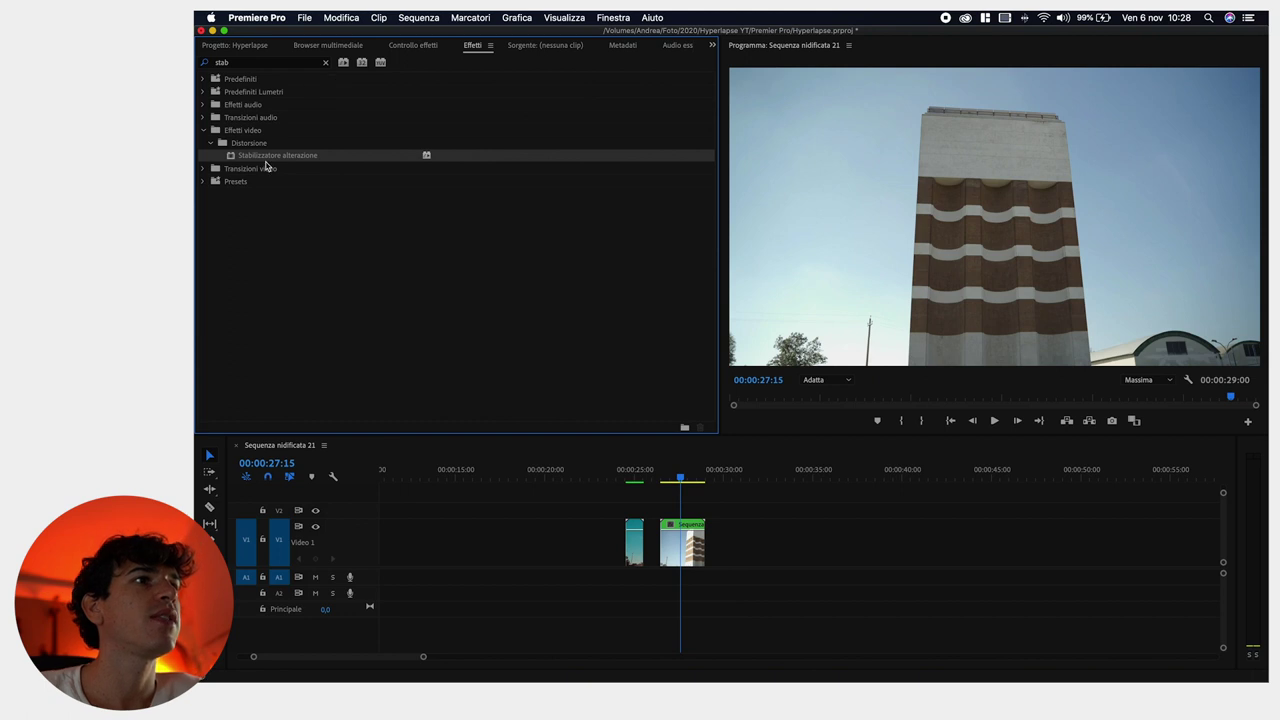
drag(271, 158, 681, 524)
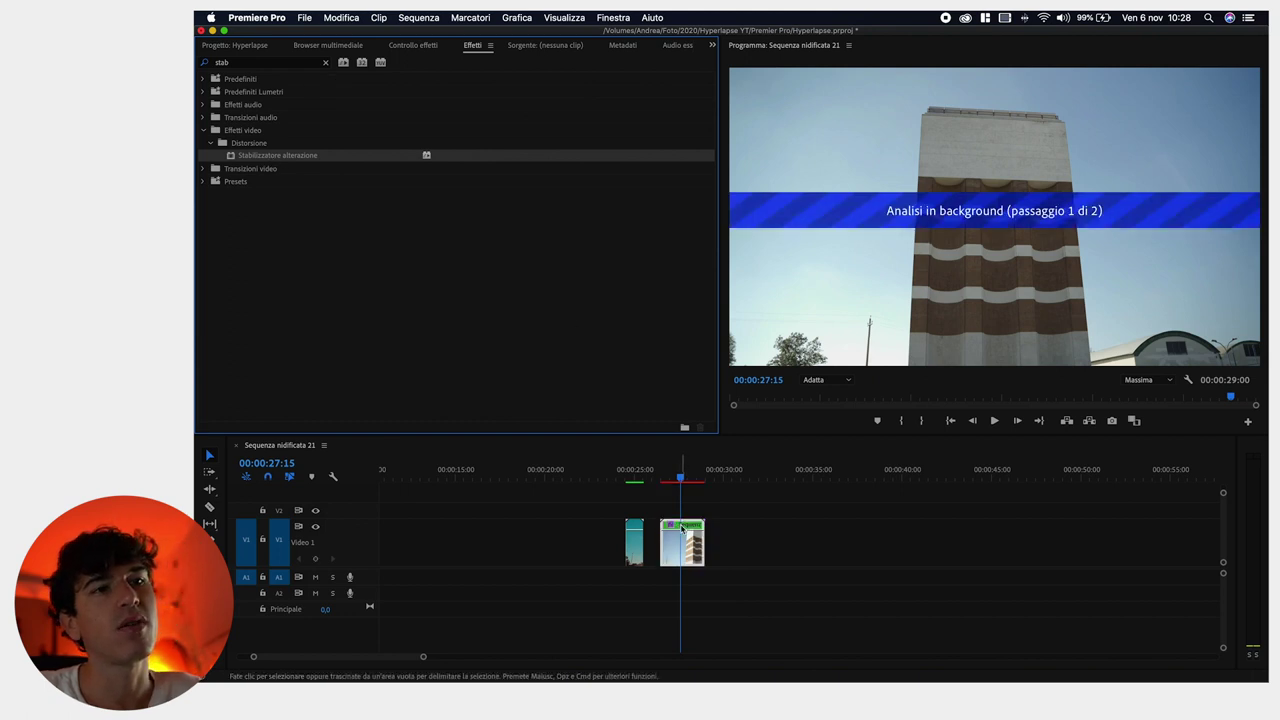
click(390, 364)
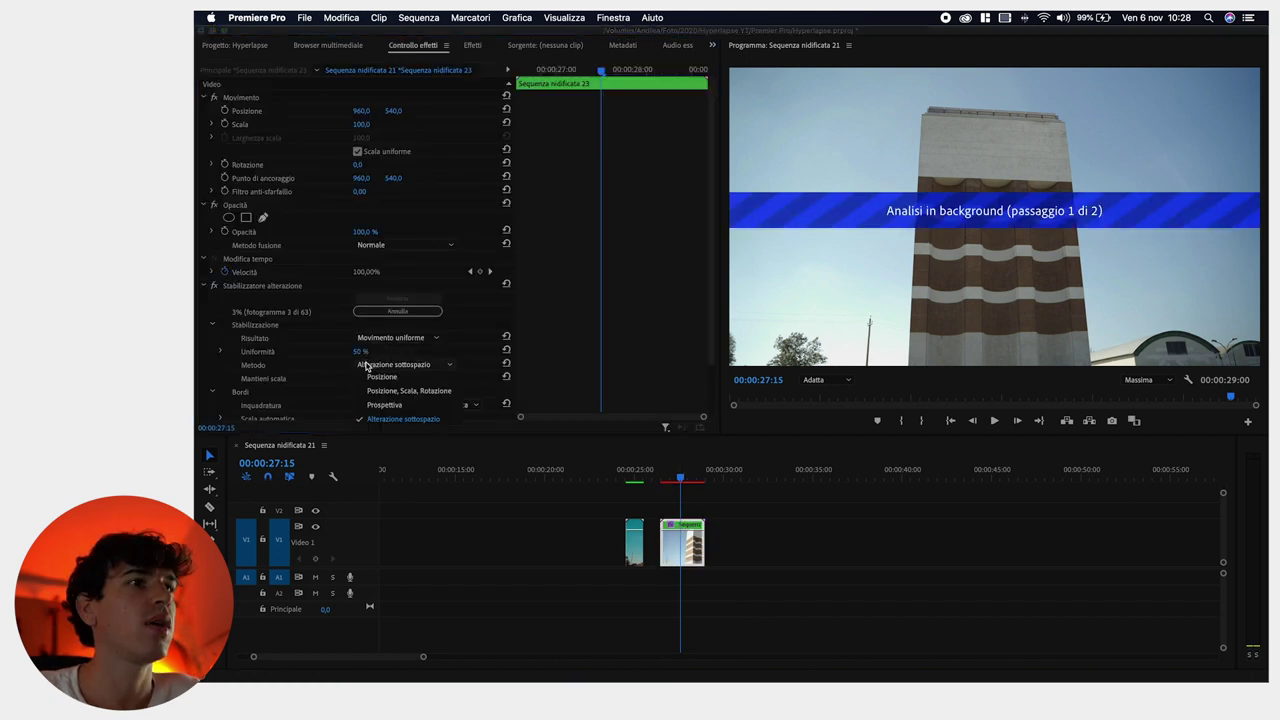
click(416, 391)
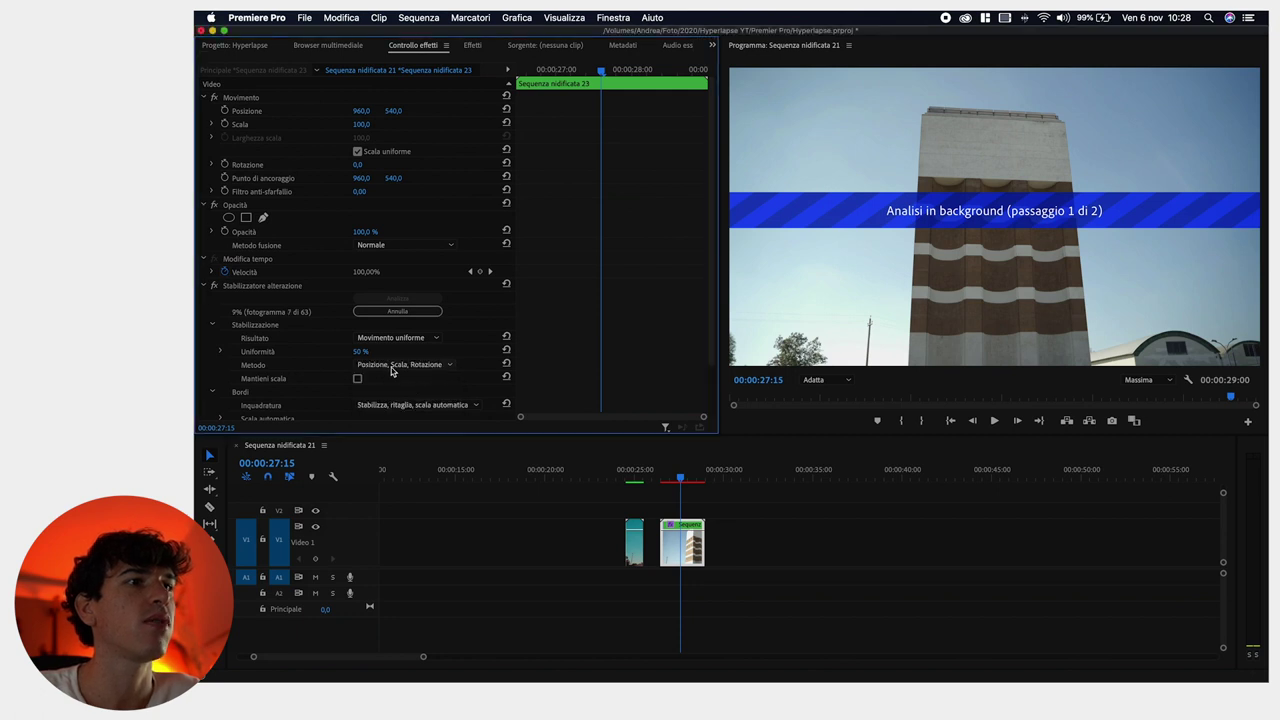
click(362, 352)
text(15)
key(Return)
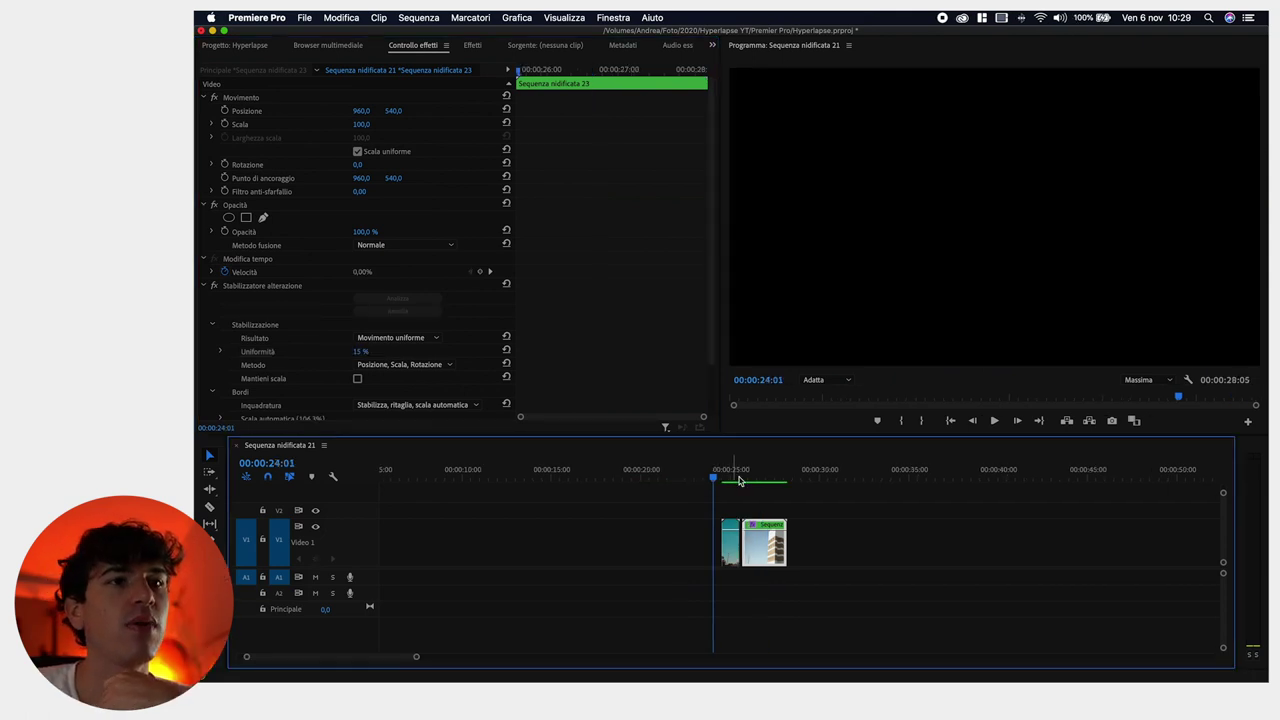
Play the stabilized nested clip from 00:00:25:13, just before the end of the Laterale clip
click(741, 480)
drag(741, 480, 740, 480)
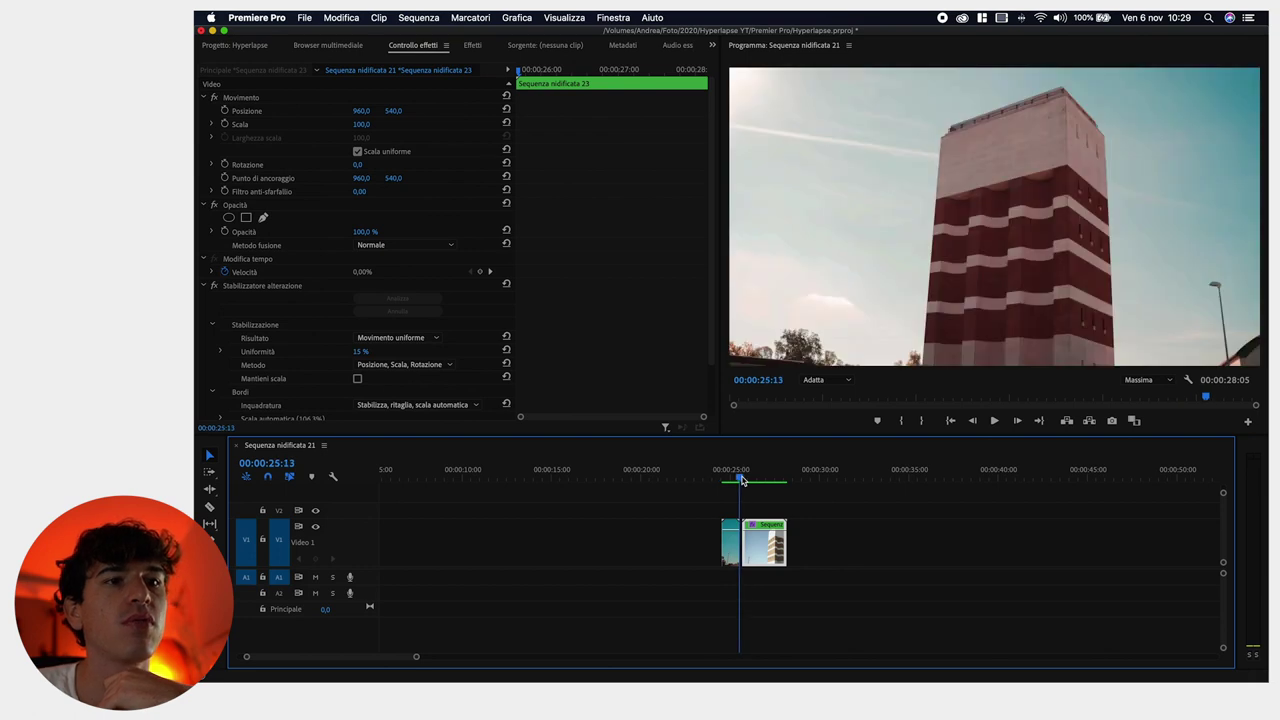
key(space)
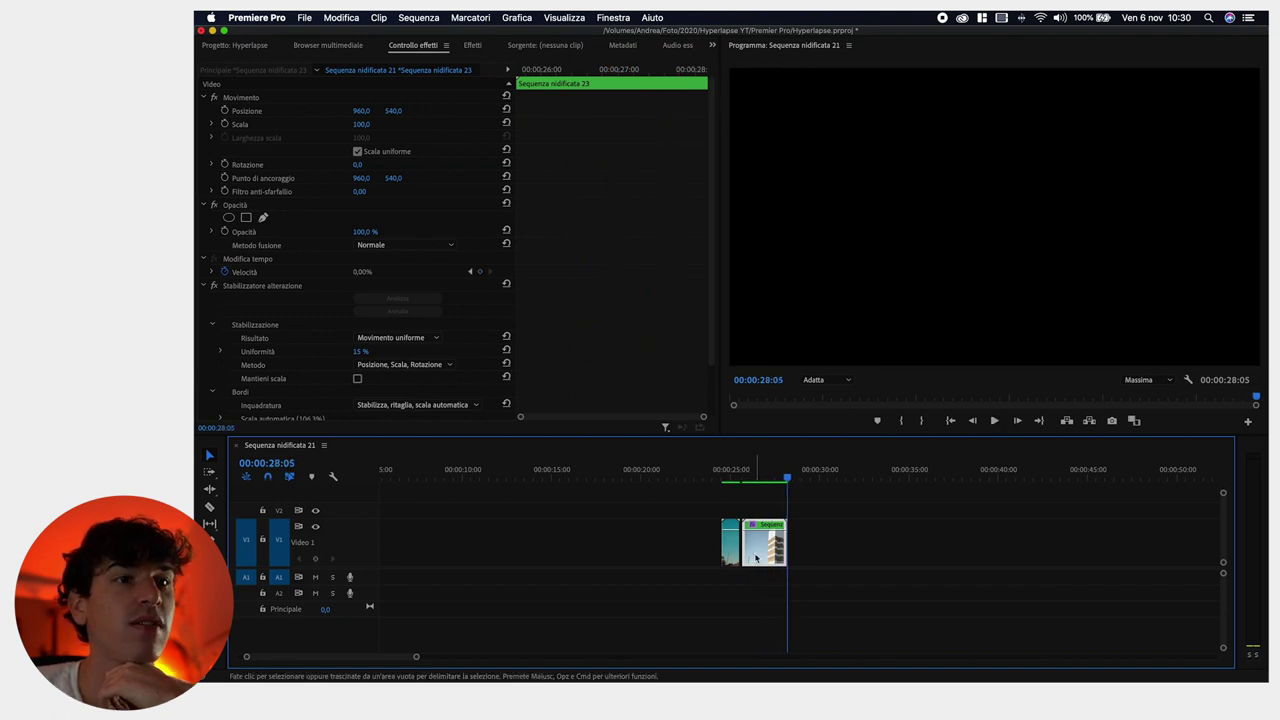
Close the gap between Laterale and Sequenza nidificata 23, and play both clips from the start of Laterale
drag(757, 558, 752, 556)
click(723, 488)
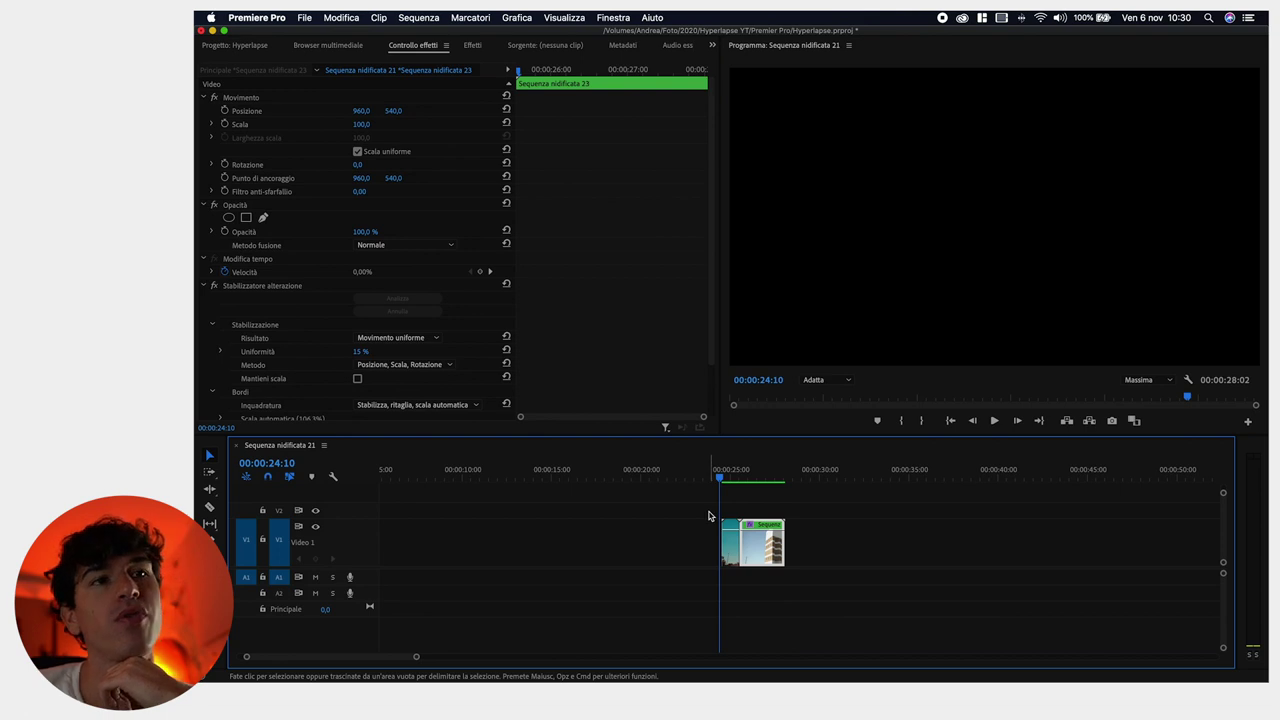
key(space)
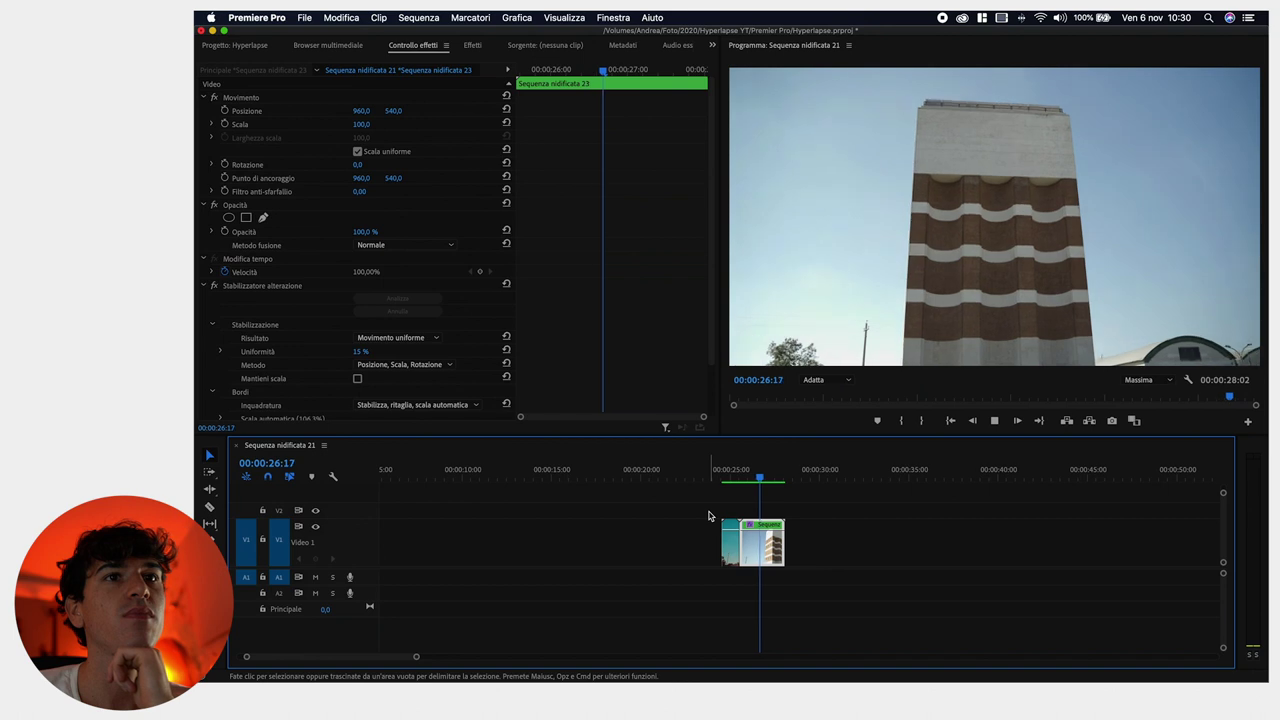
key(space)
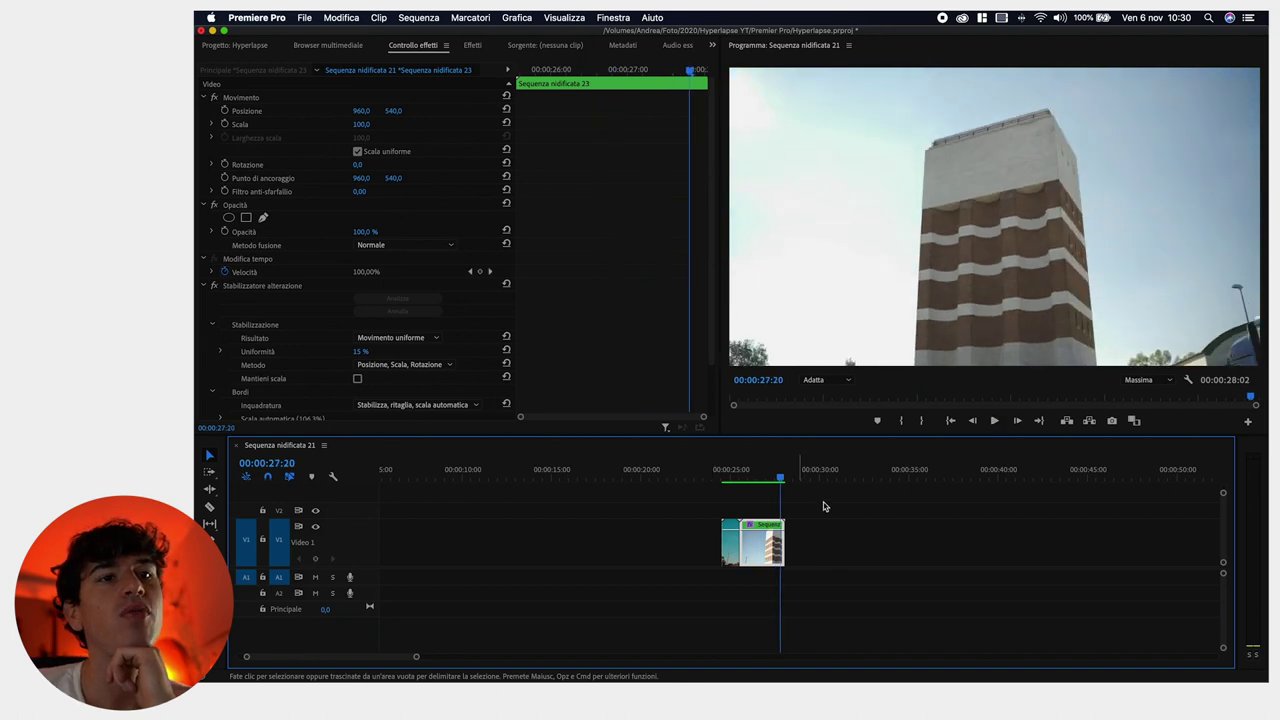
Open Sequenza nidificata 23 and shorten the duration of its C0005.MP4 clip to 00:00:01:21
double_click(752, 558)
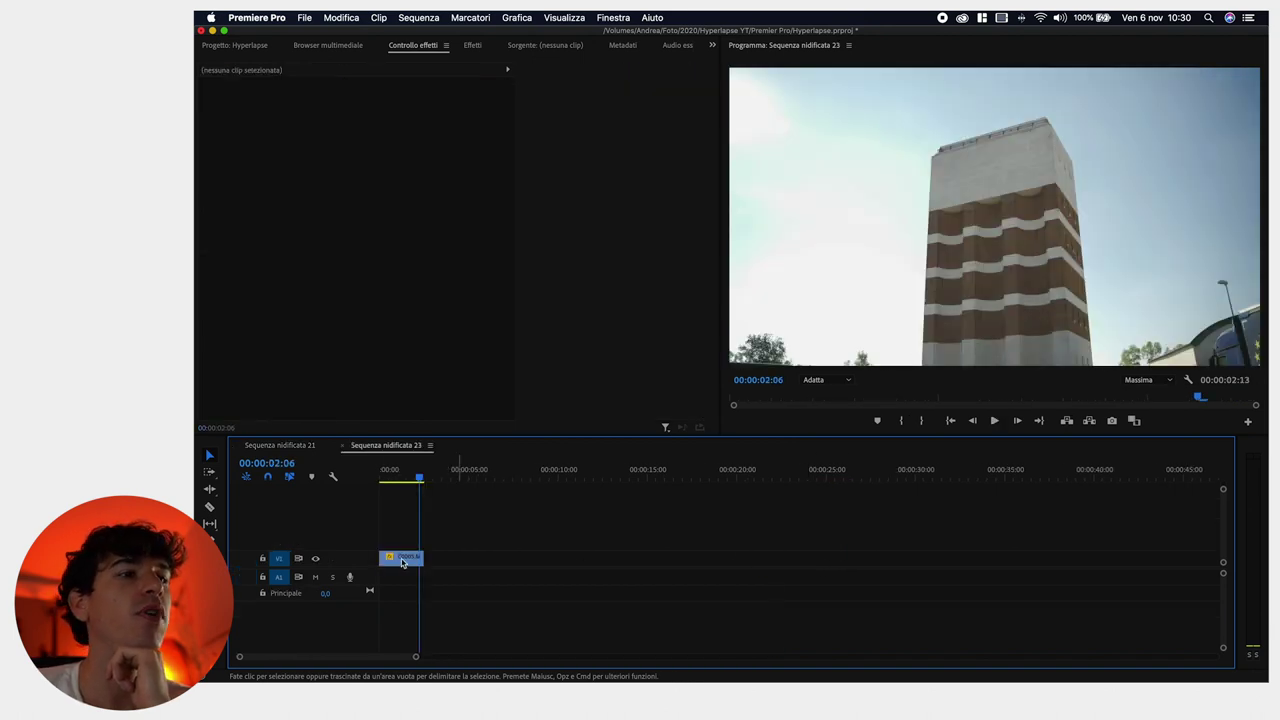
right_click(400, 557)
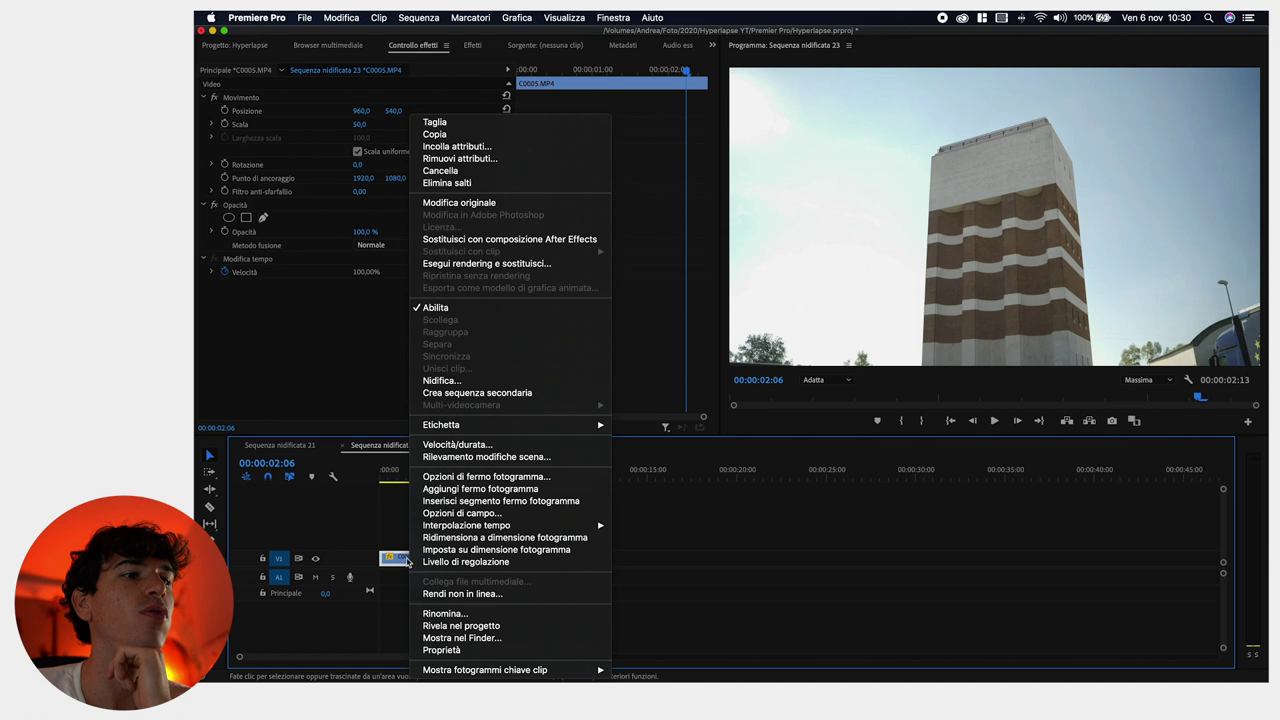
click(766, 484)
key(super+r)
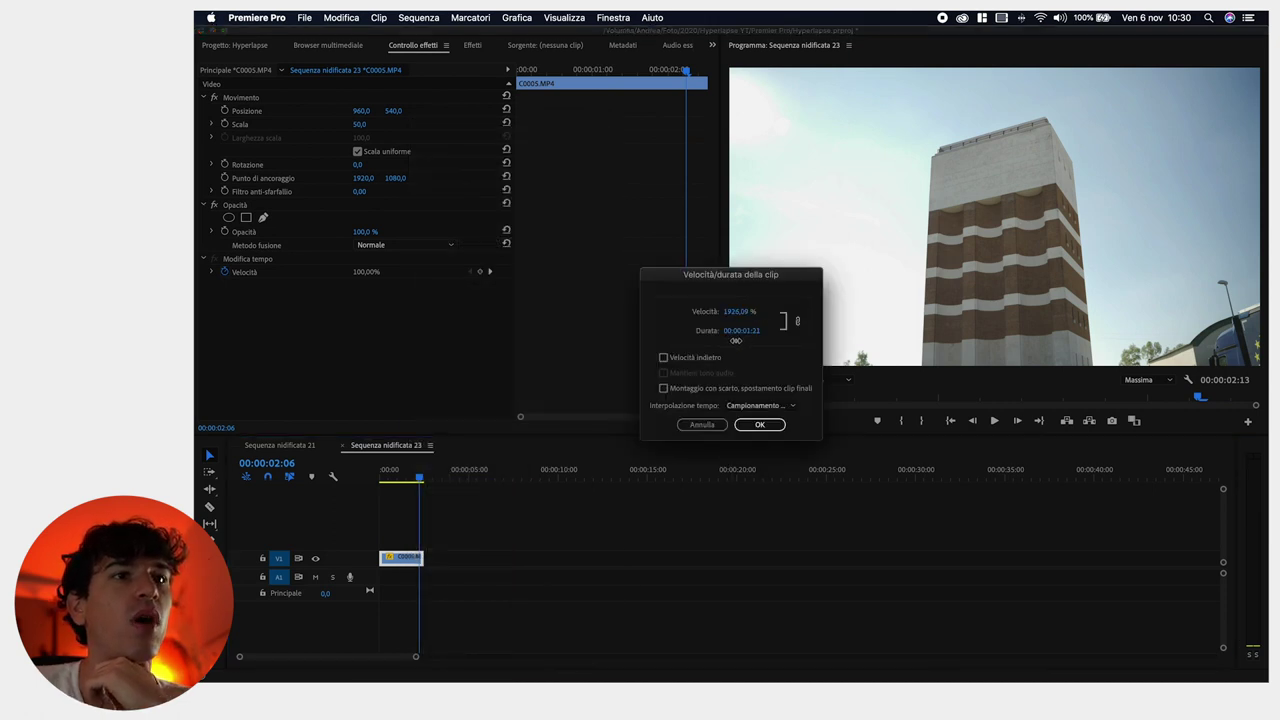
click(760, 424)
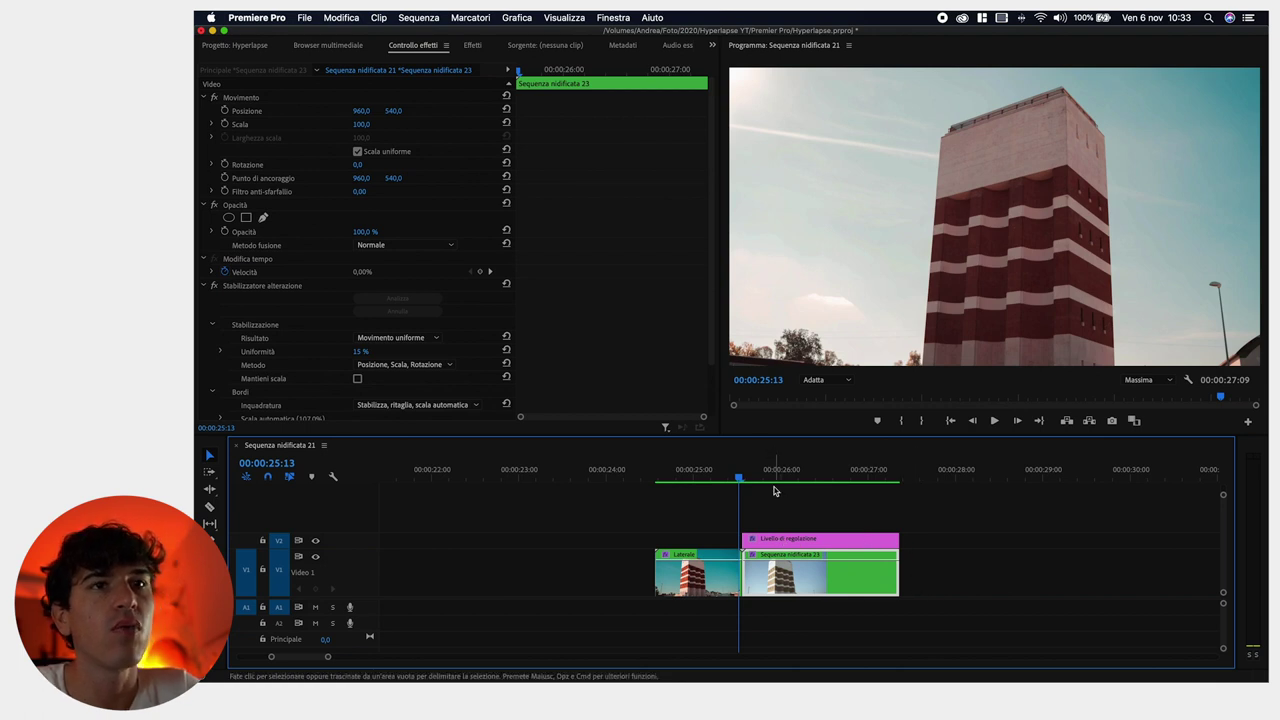
Scrub through Laterale to 00:00:25:13 and play on into the Sequenza nidificata 23 clip to compare them
click(696, 480)
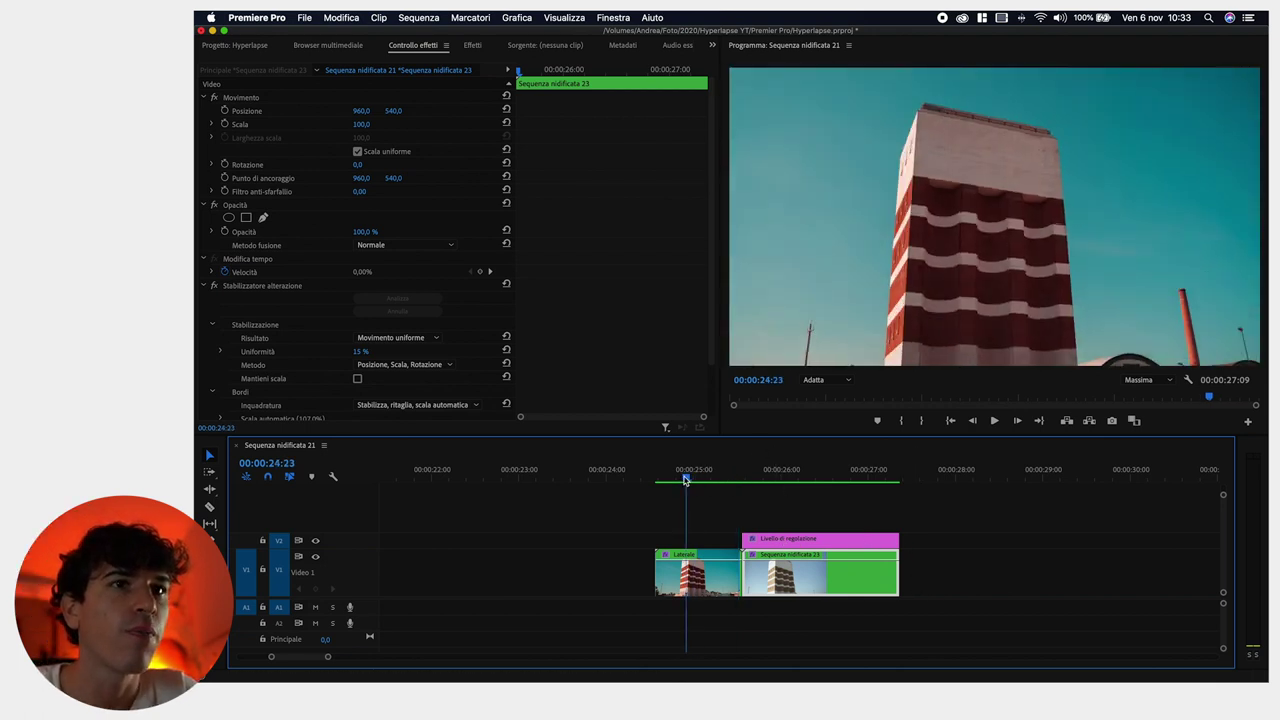
drag(697, 480, 739, 480)
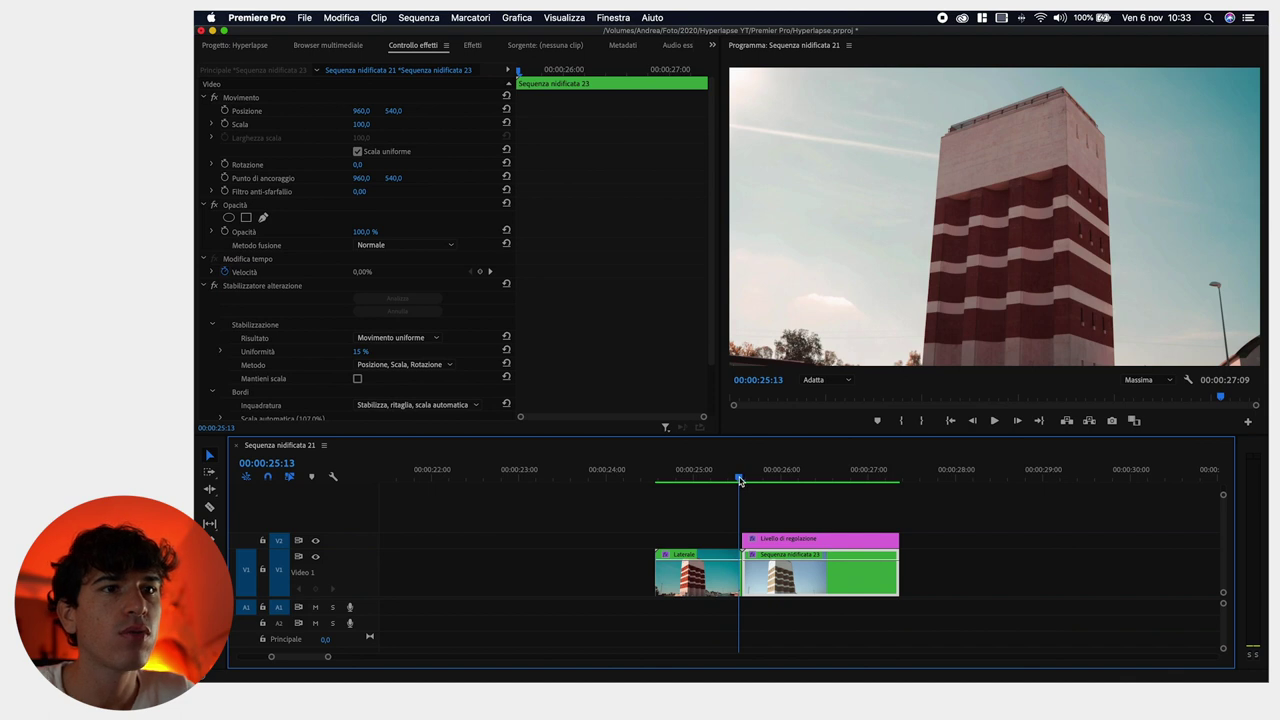
key(space)
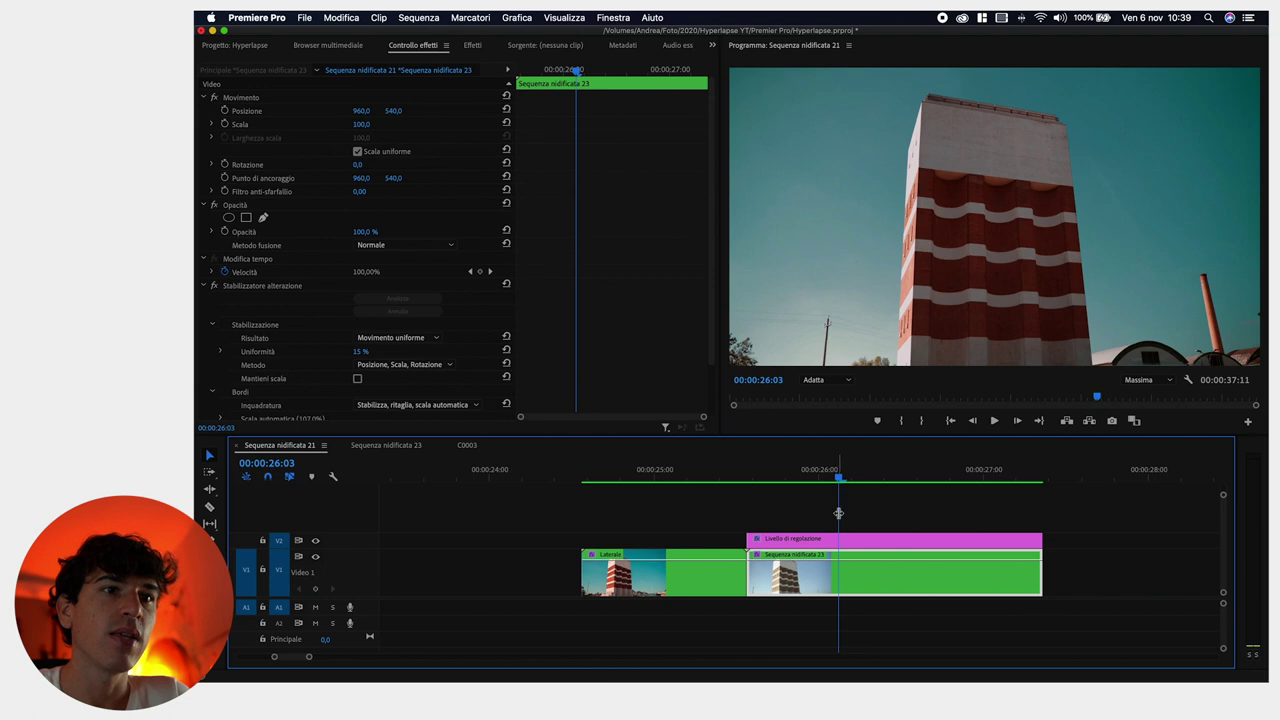
Open Sequenza nidificata 23, set the time interpolation of its C0005.MP4 clip to Fusione fotogrammi, and return to Sequenza nidificata 21
double_click(843, 583)
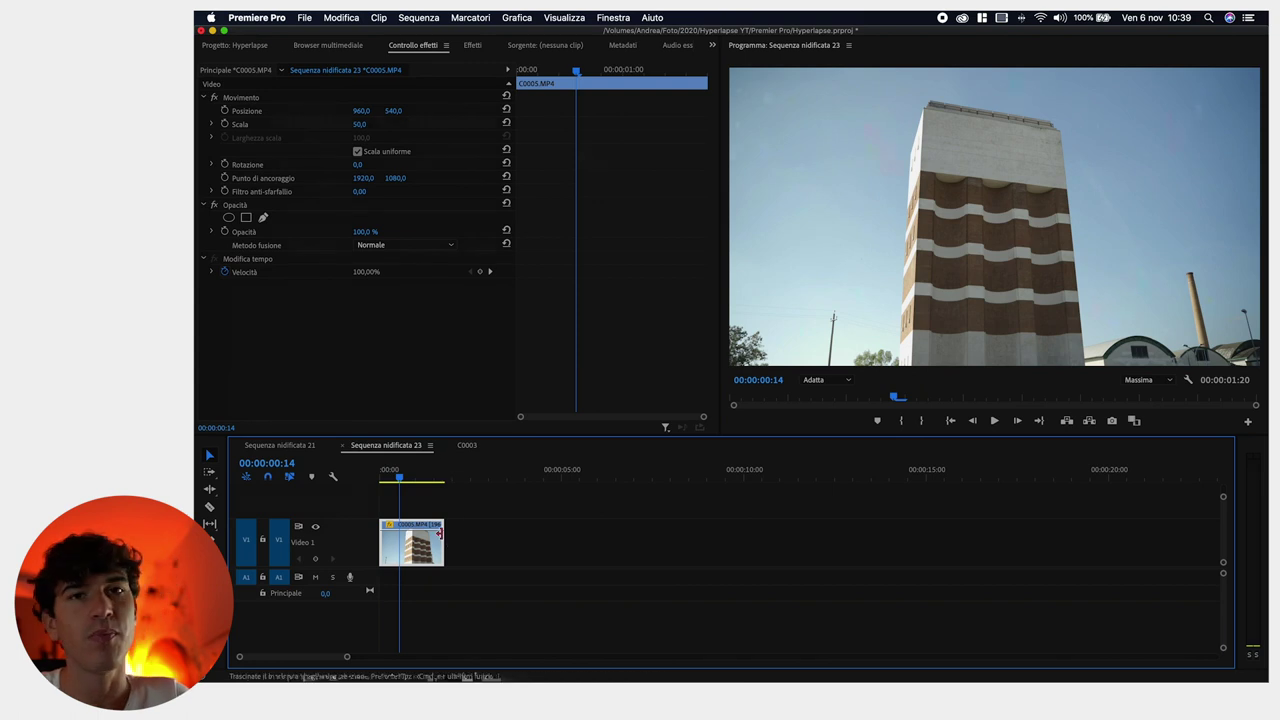
right_click(425, 548)
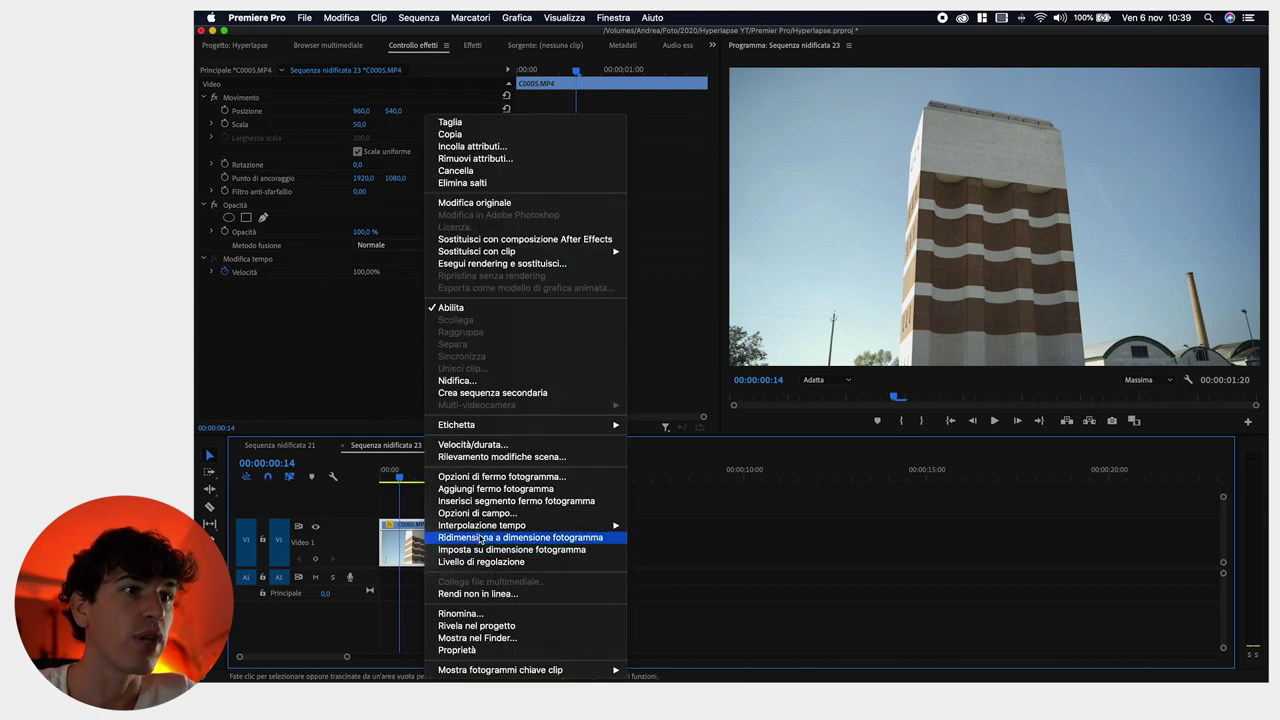
mouse_move(488, 532)
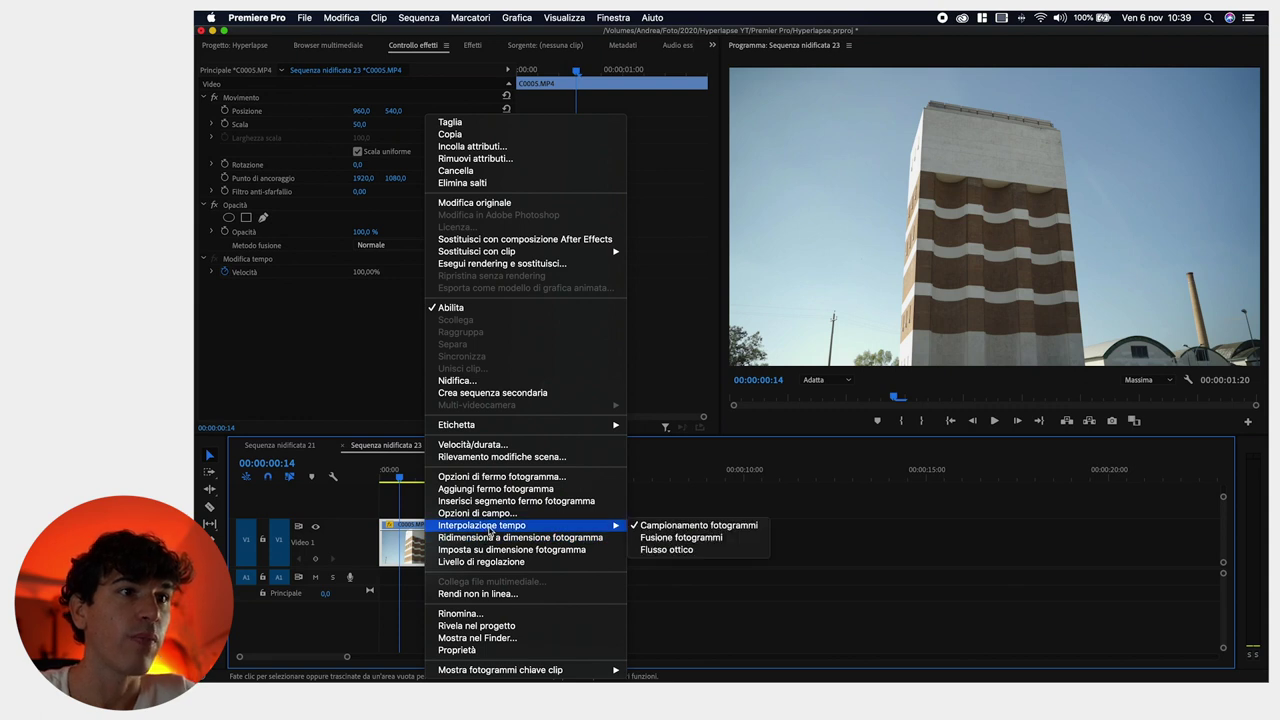
click(651, 541)
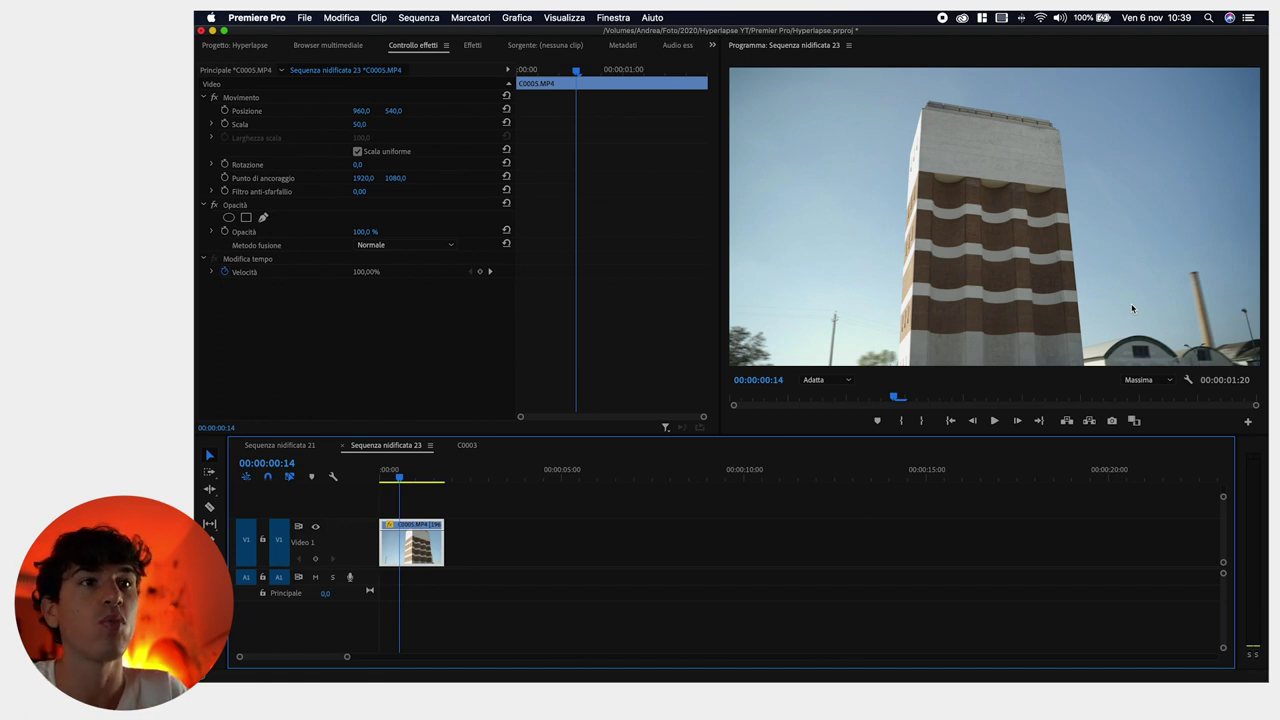
click(280, 445)
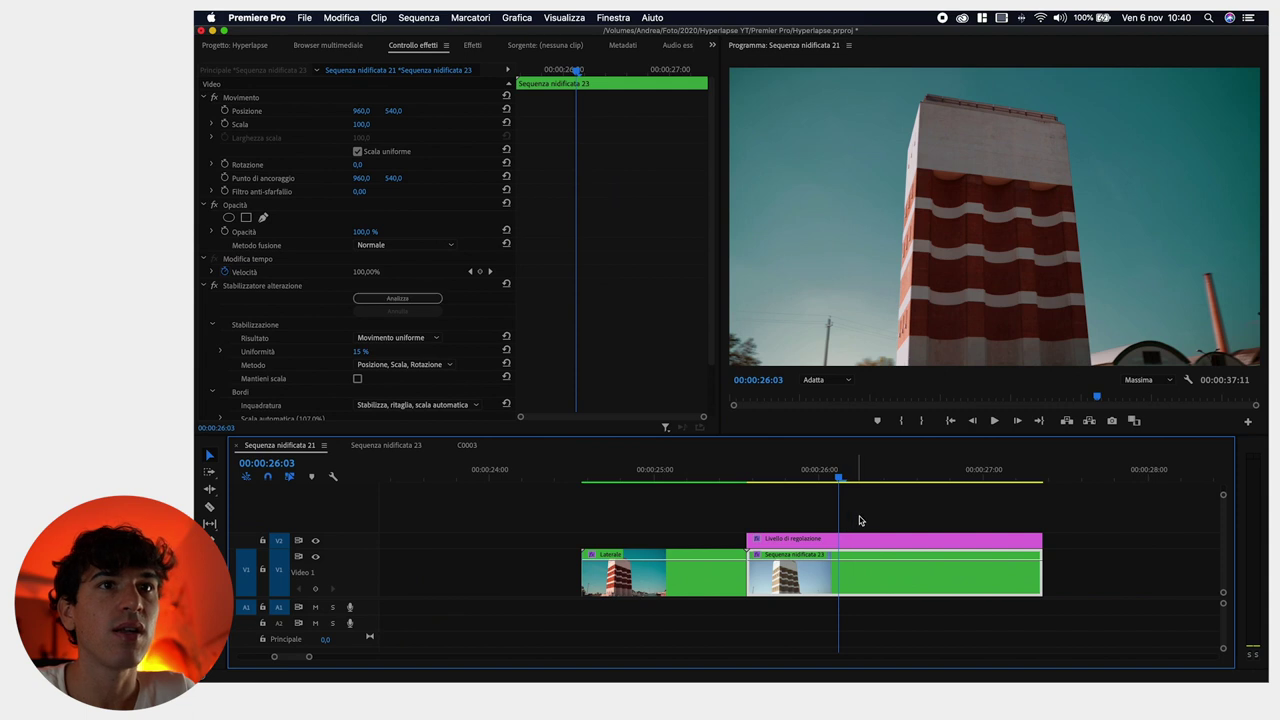
Play the Sequenza nidificata 19 clip from 00:00:35:20 in the maximized Program monitor, and scrub through it to 00:00:36:13 in the normal layout
scroll(857, 520, right, 10)
drag(760, 480, 810, 480)
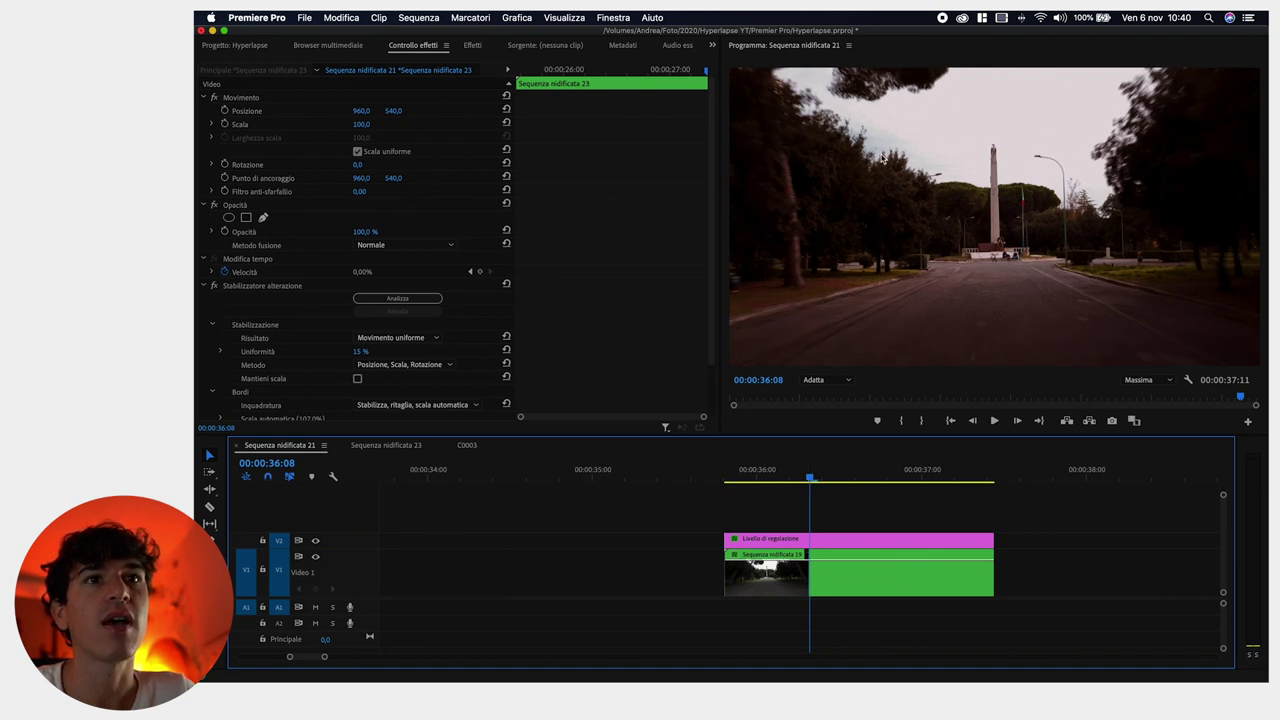
click(727, 491)
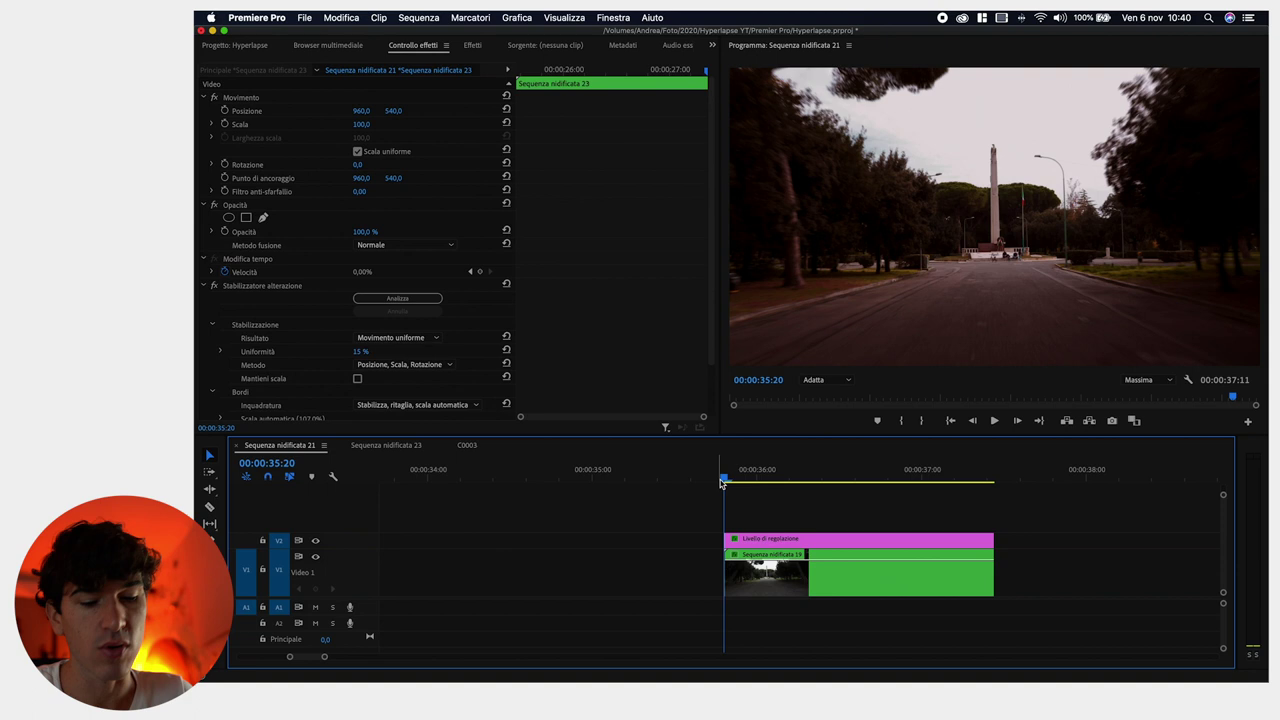
key(space)
key(grave)
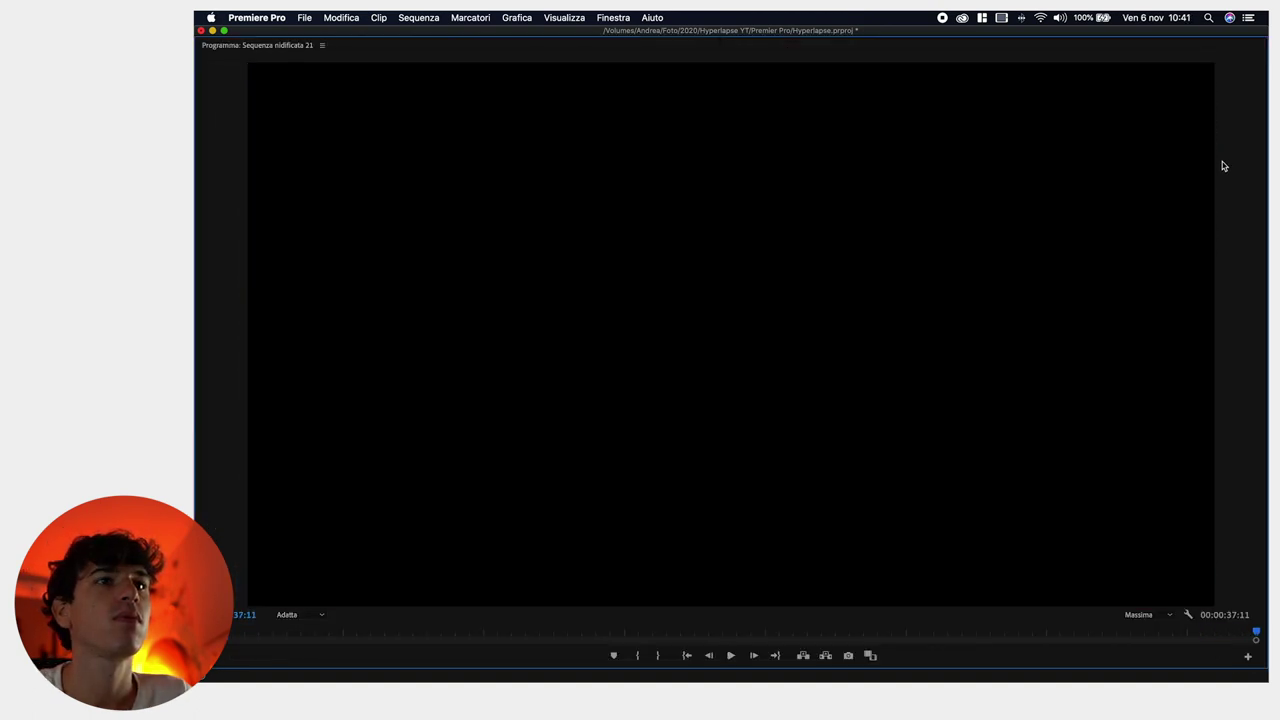
double_click(277, 47)
drag(766, 474, 840, 487)
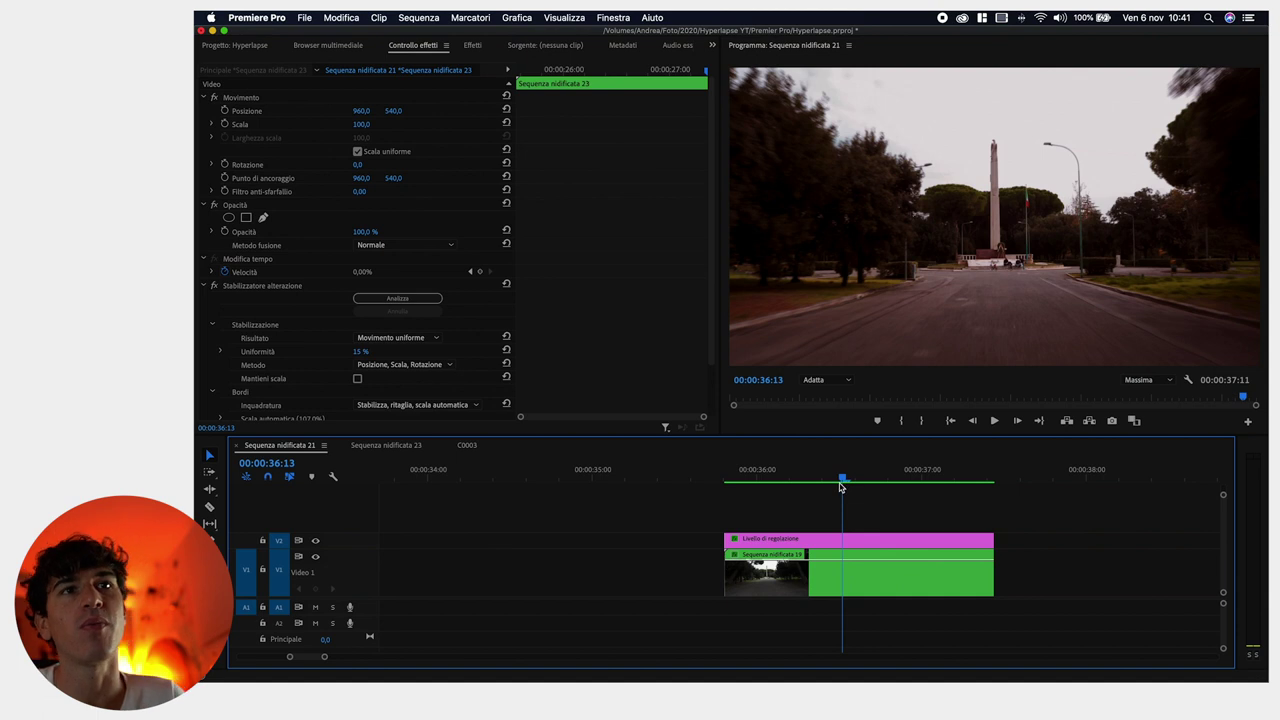